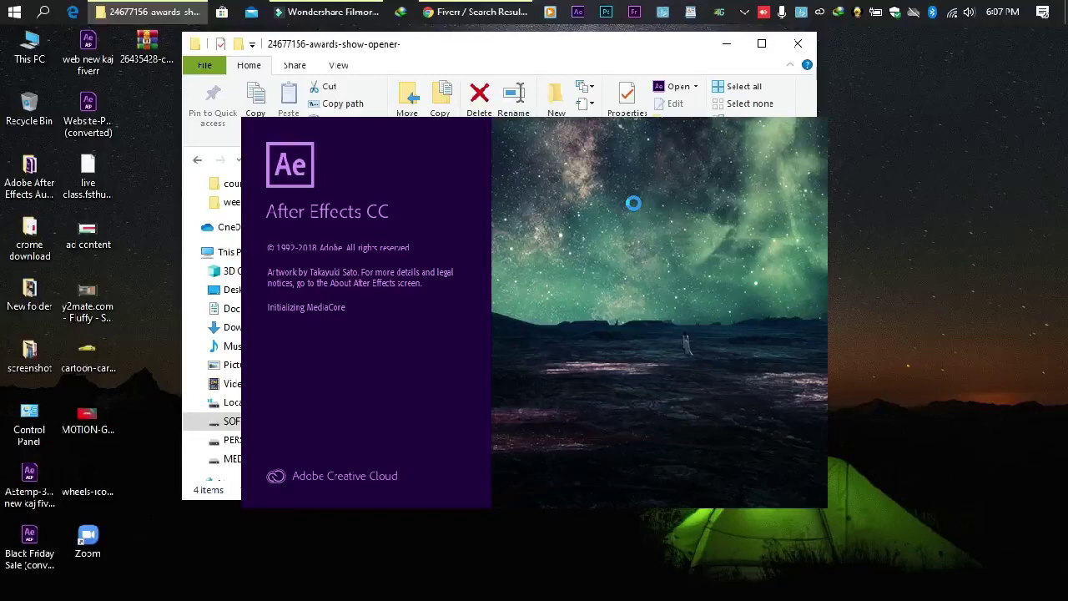
Step: Switch to Chrome and look over the Fiverr gig results for title animation
click(474, 19)
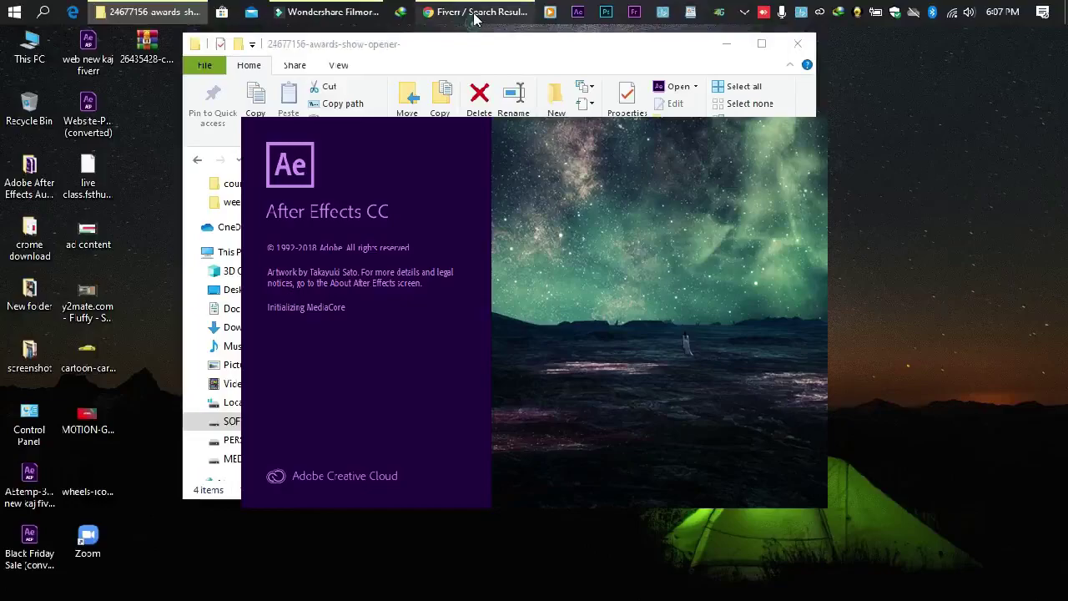
scroll(567, 295, down, 3)
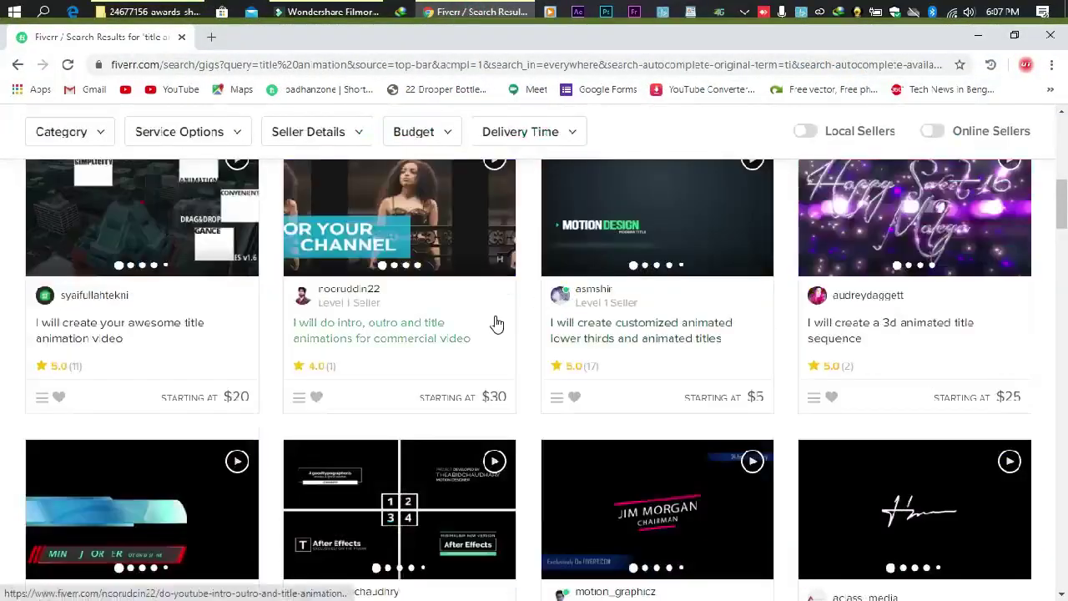
scroll(500, 322, down, 5)
scroll(507, 321, up, 8)
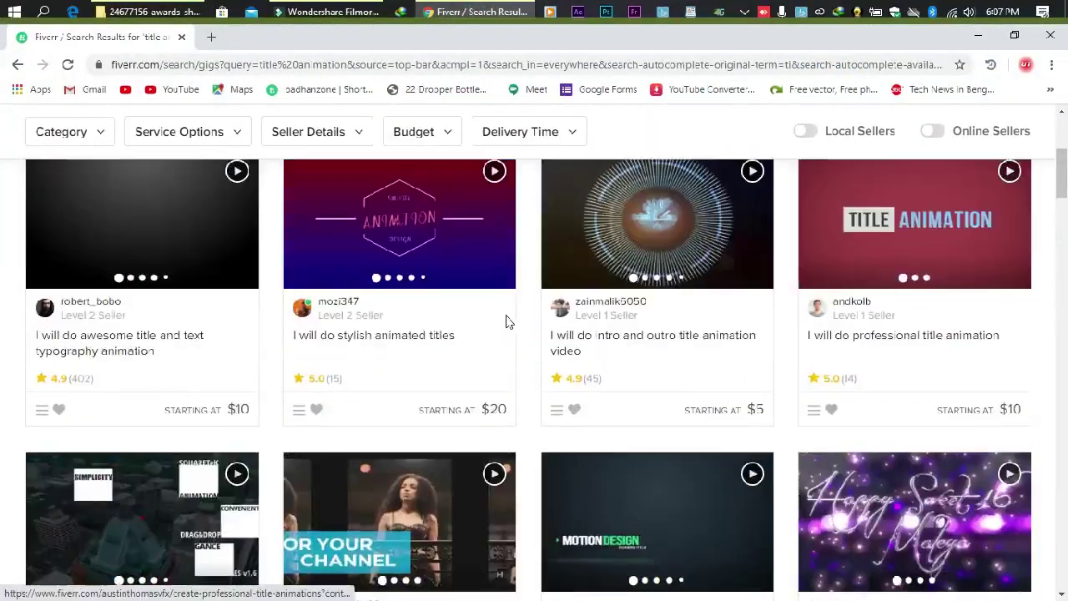
scroll(507, 321, up, 4)
Step: Search Fiverr for "award title"
click(247, 183)
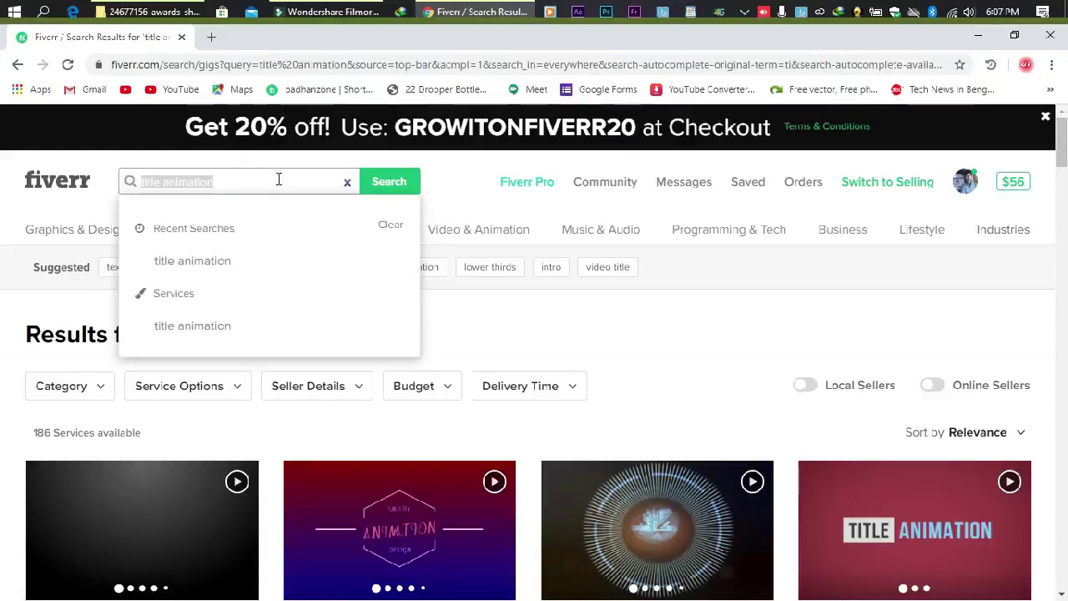
text(award certificate)
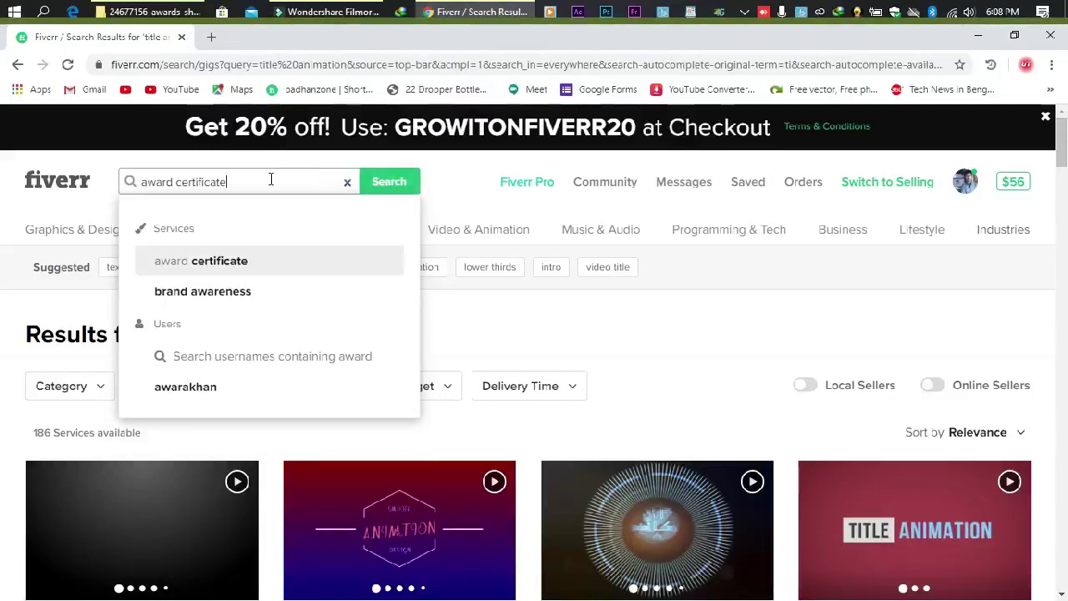
drag(270, 179, 175, 181)
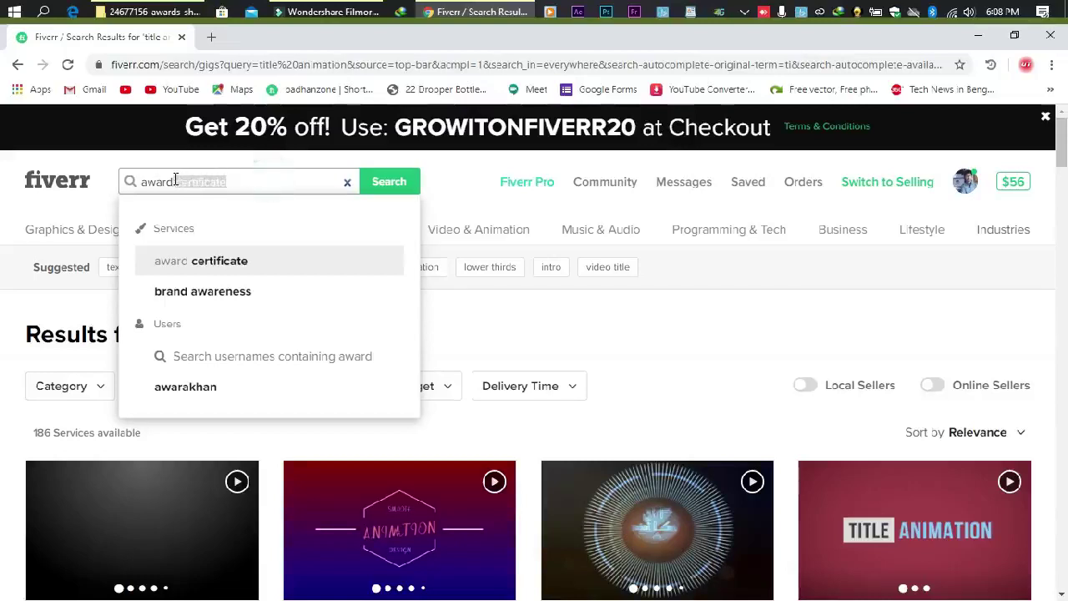
key(BackSpace)
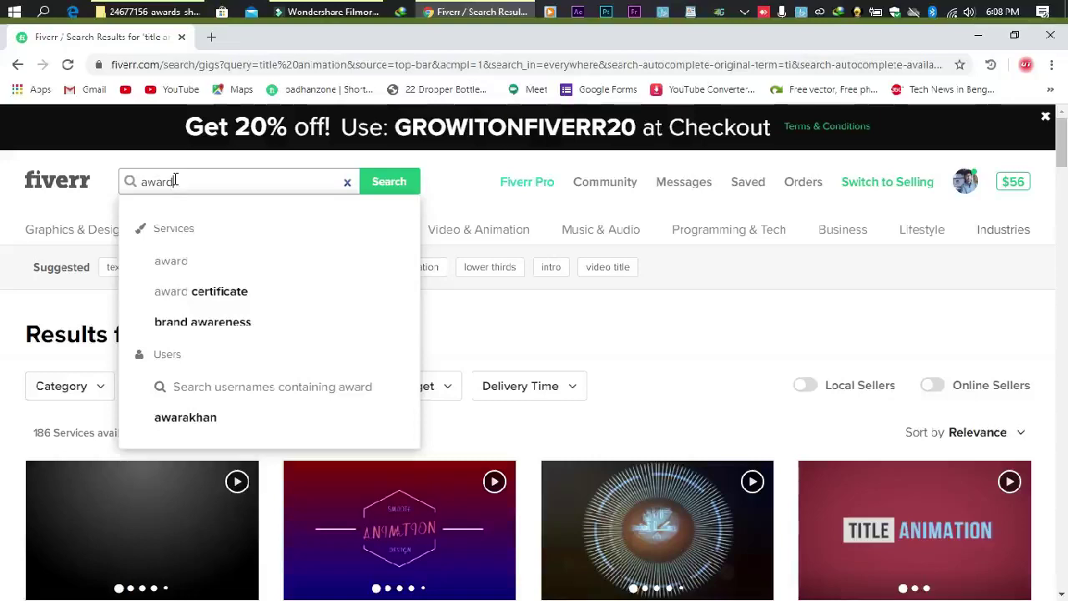
key(Down)
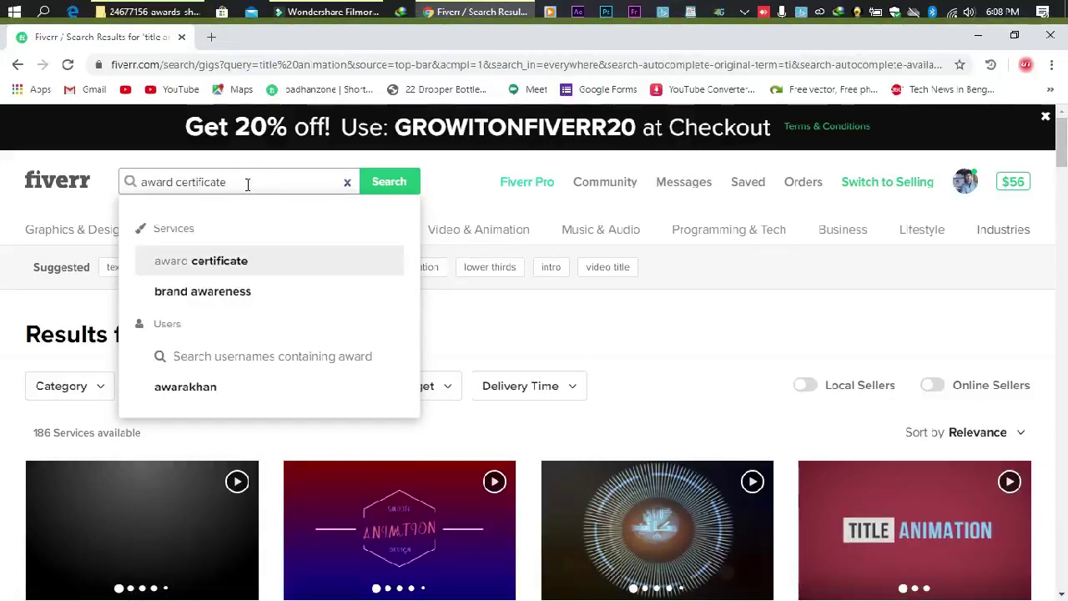
key(BackSpace)
key(BackSpace)
key(BackSpace)
key(BackSpace)
key(BackSpace)
key(BackSpace)
key(BackSpace)
key(BackSpace)
key(BackSpace)
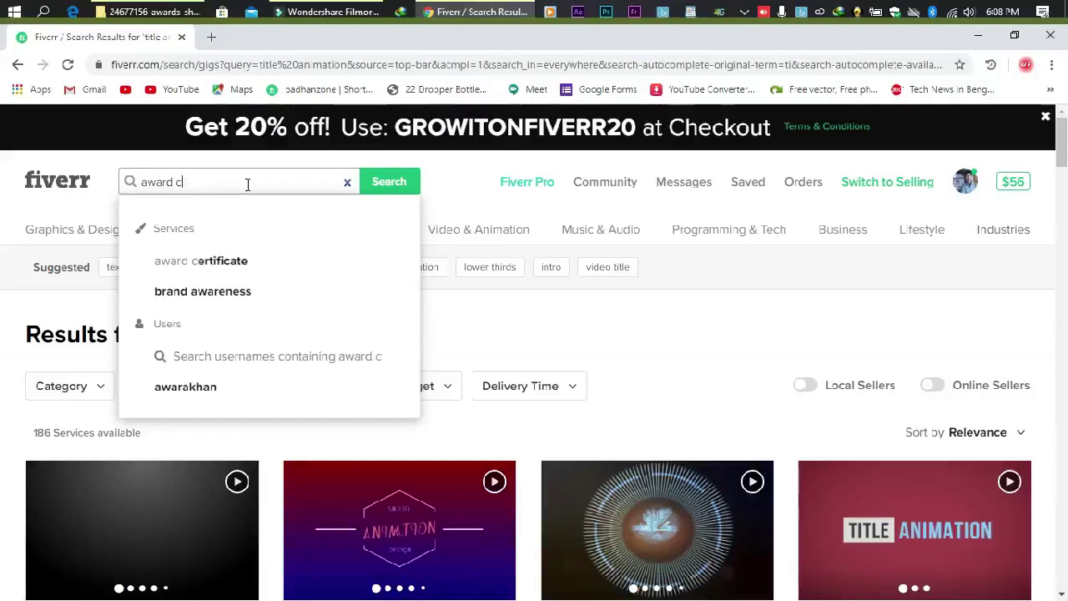
text(title)
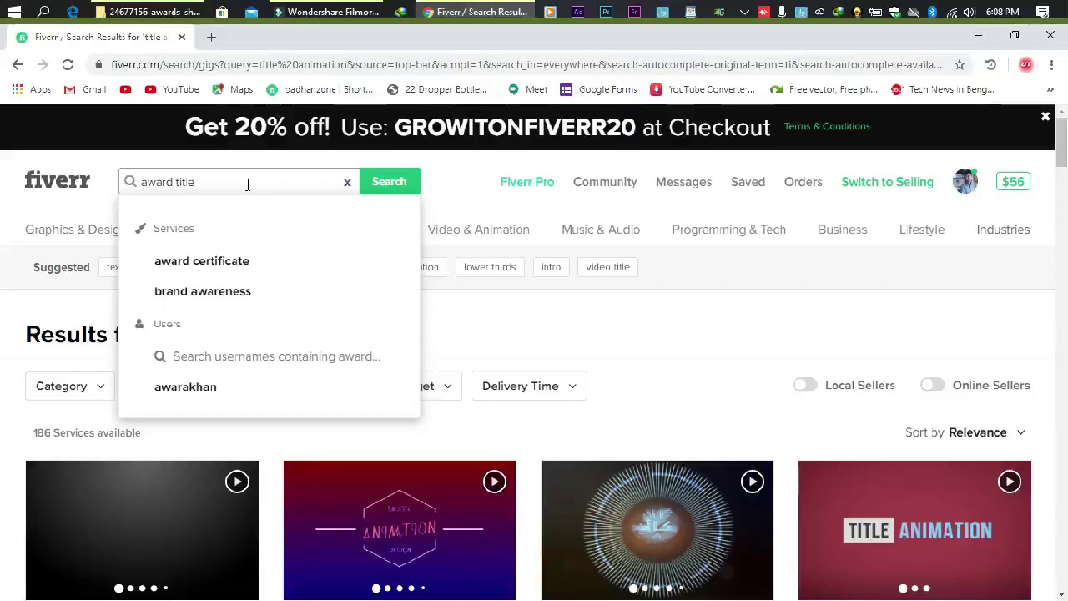
click(382, 190)
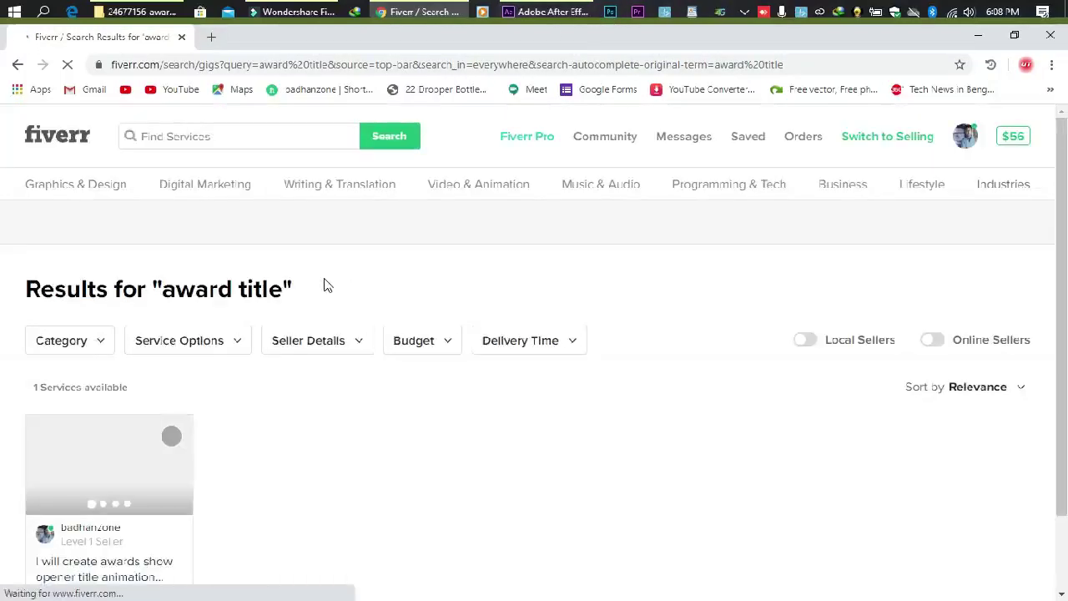
Step: Examine the awards show opener gig in the "award title" results and return to After Effects
scroll(388, 306, down, 1)
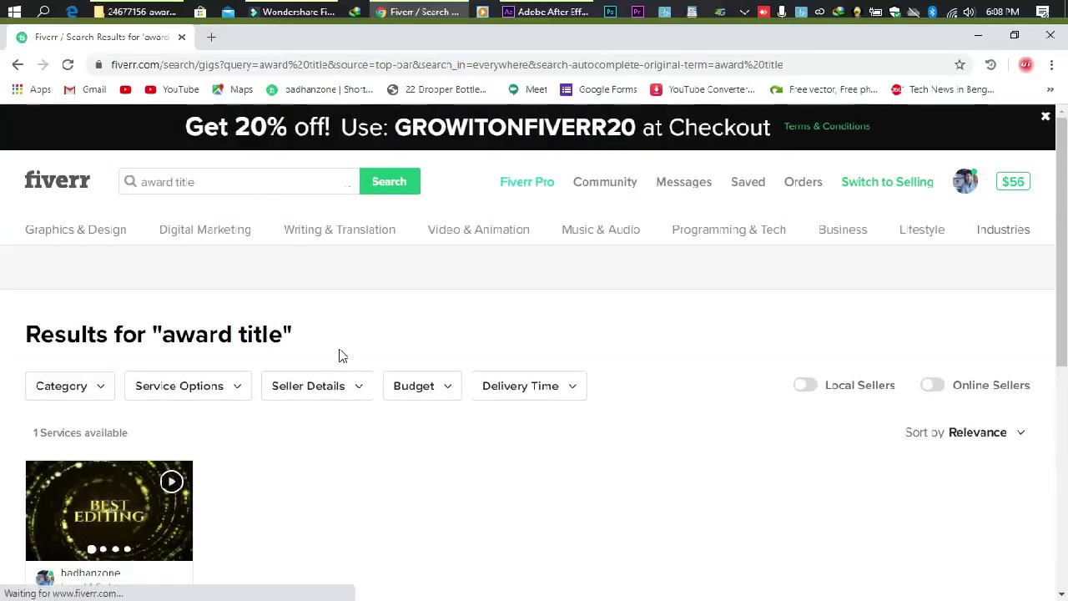
scroll(354, 328, down, 5)
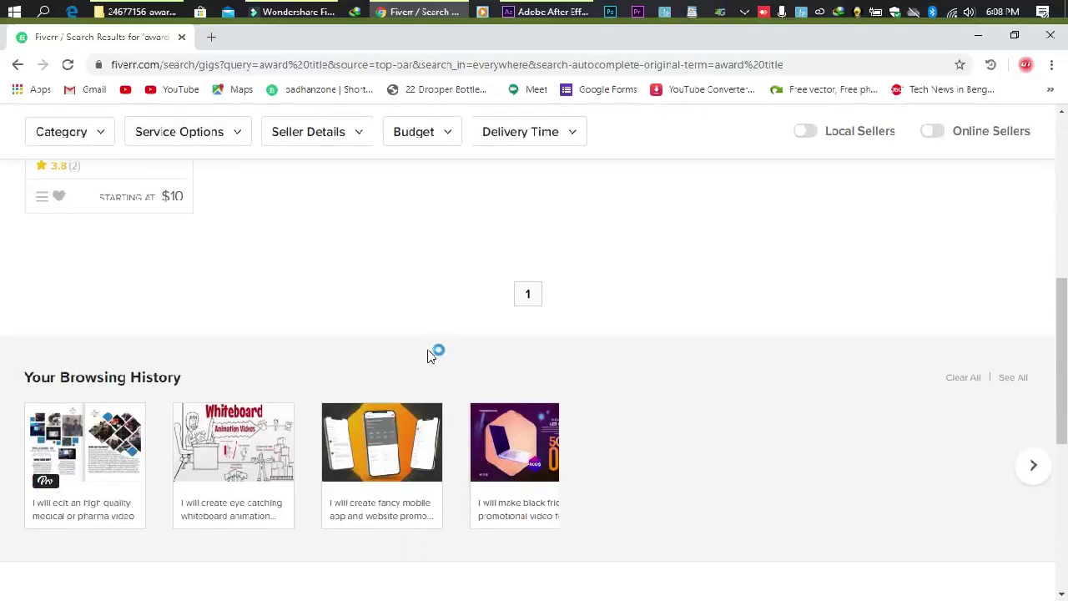
scroll(470, 436, down, 2)
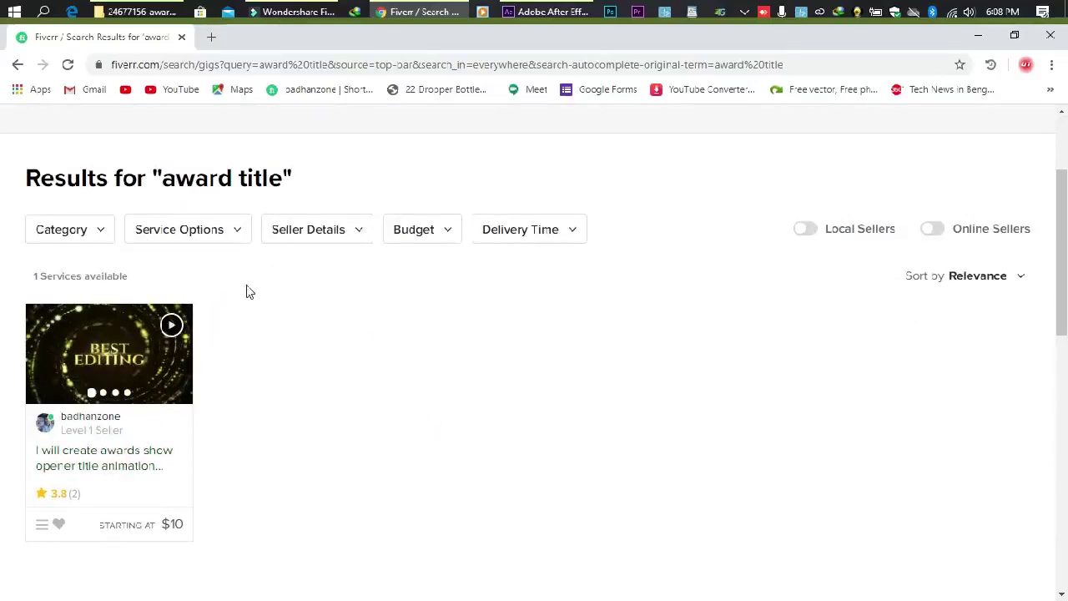
click(146, 511)
scroll(294, 455, down, 4)
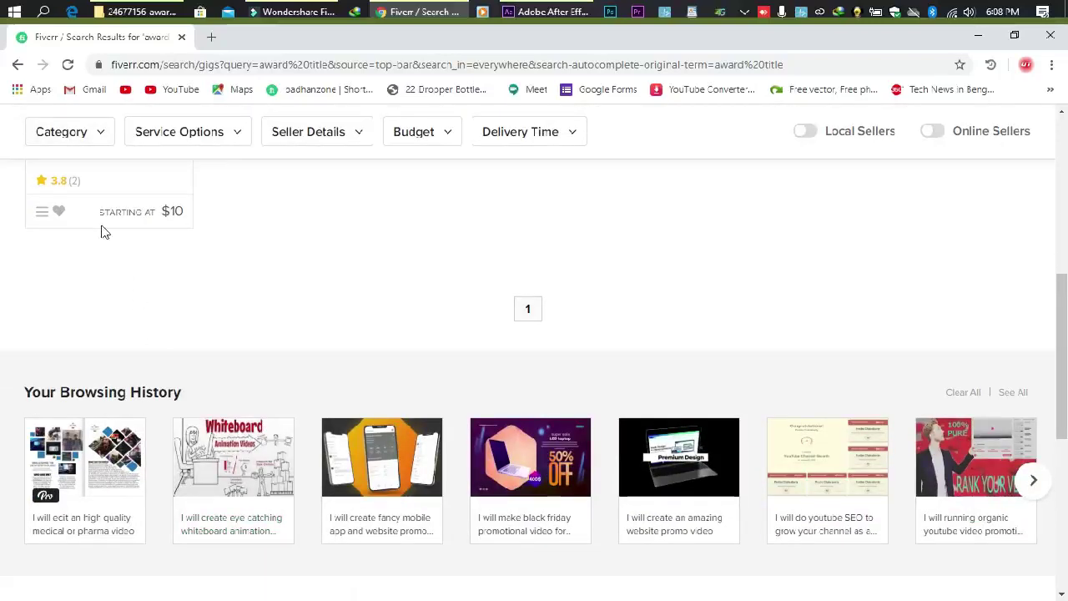
scroll(364, 297, up, 4)
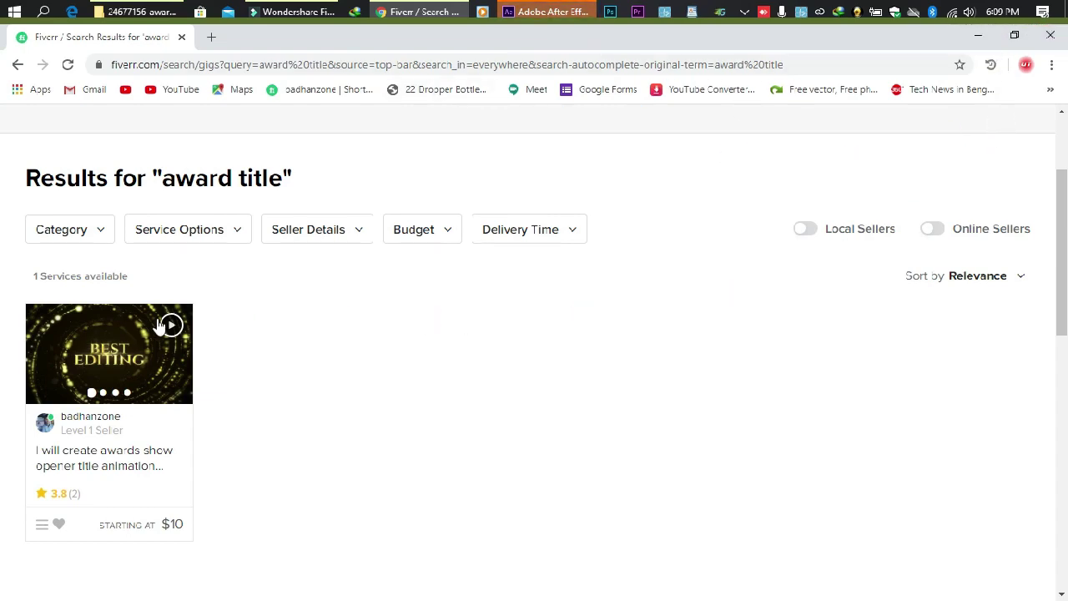
click(981, 38)
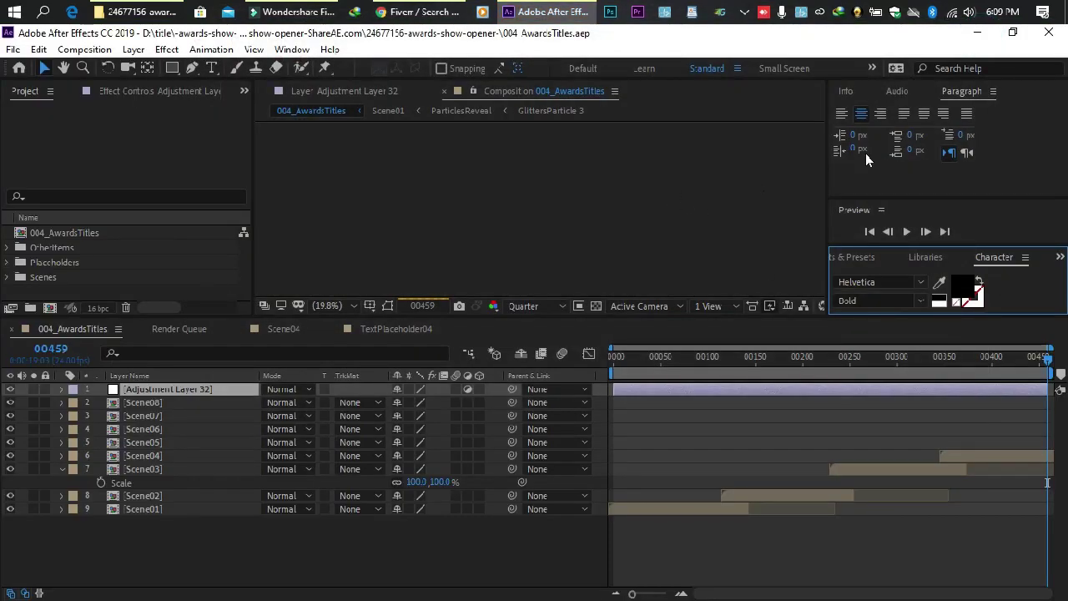
click(742, 12)
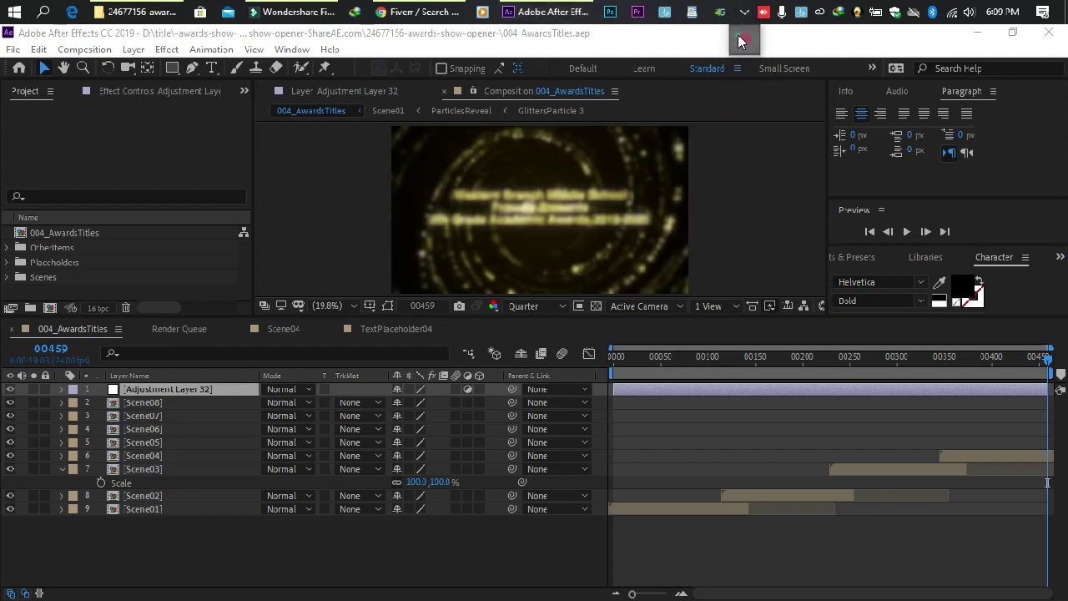
right_click(738, 36)
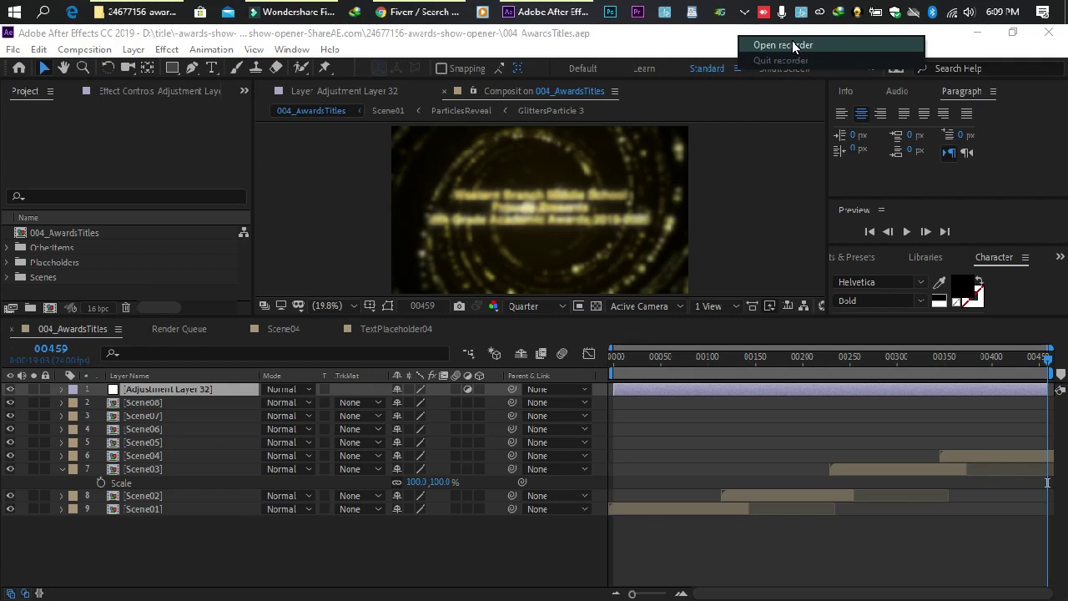
click(792, 46)
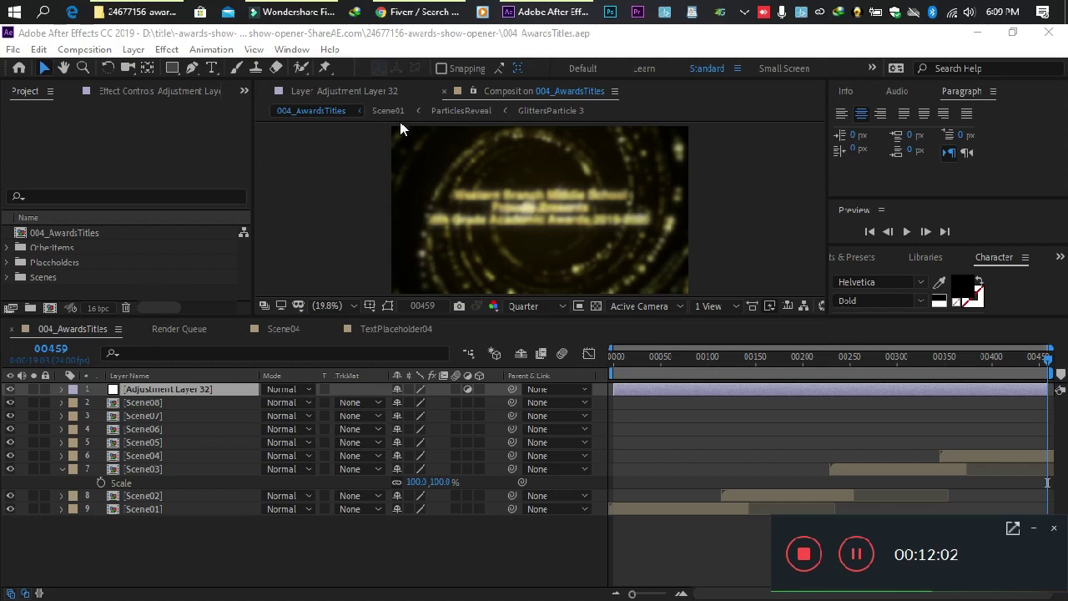
click(745, 189)
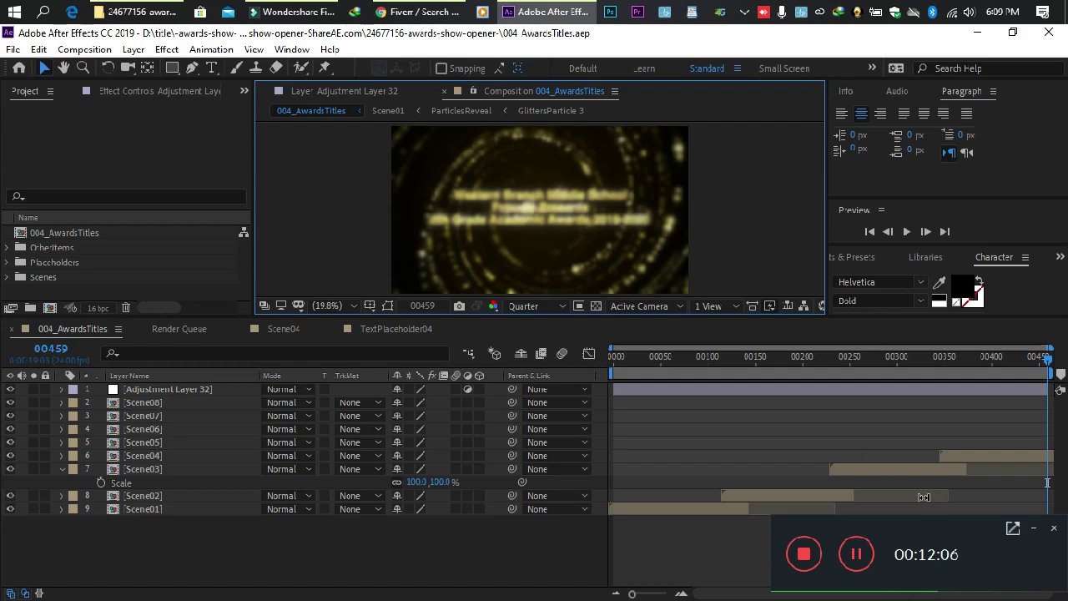
click(758, 385)
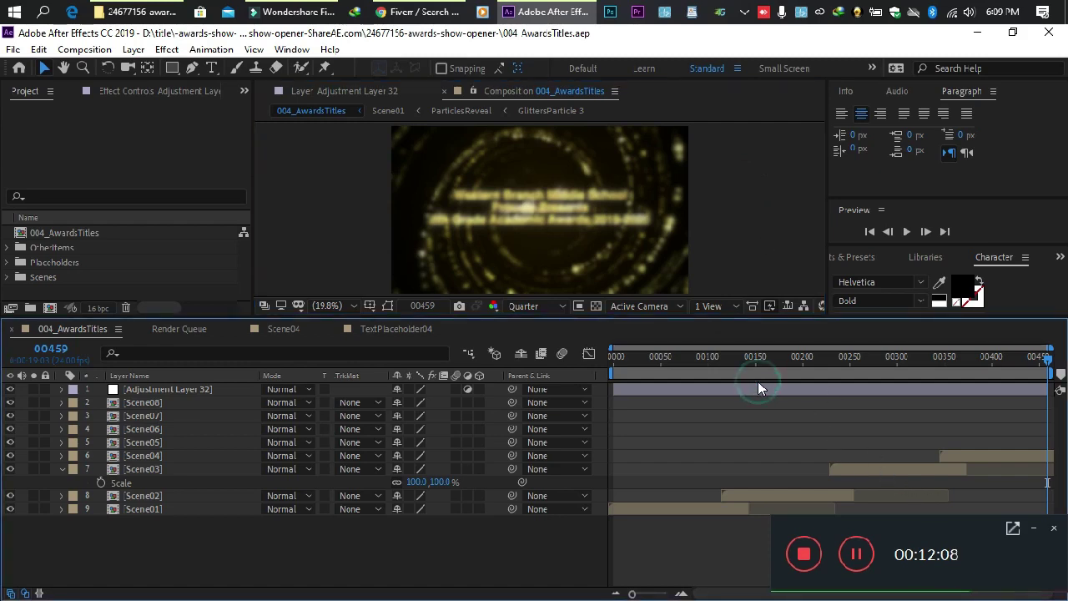
click(737, 358)
click(1032, 532)
Step: Preview the 004_AwardsTitles composition at several points between frames 84 and 232
click(693, 369)
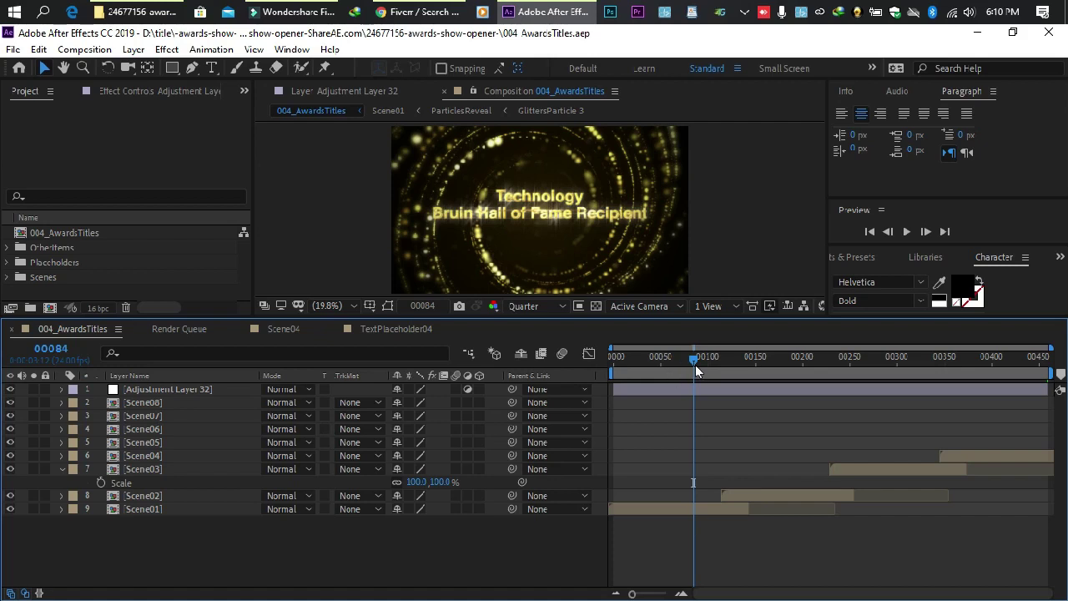
click(730, 361)
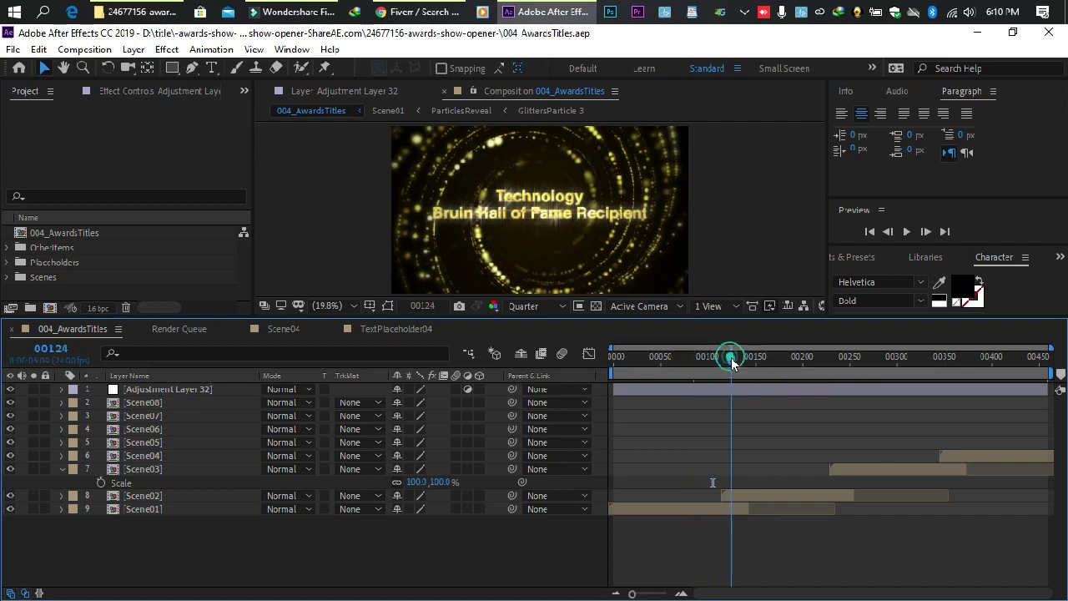
click(758, 364)
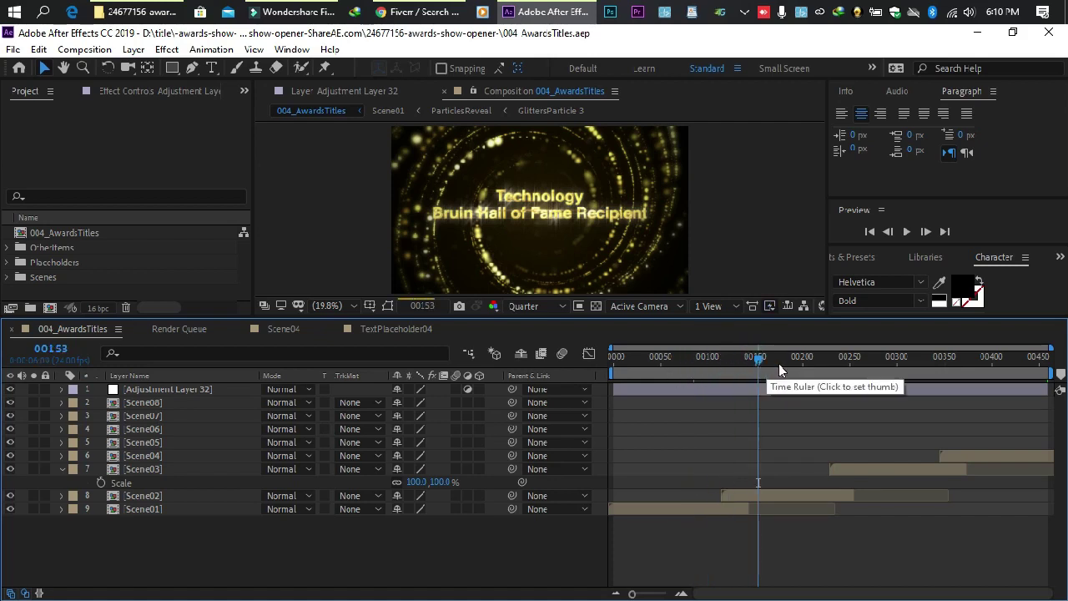
click(779, 360)
click(805, 369)
click(831, 368)
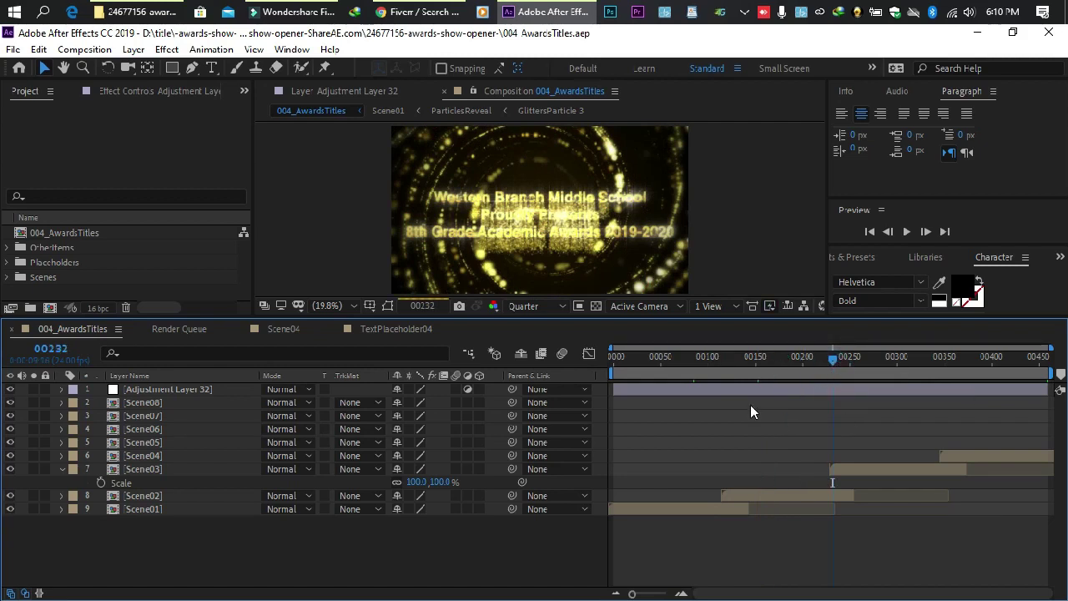
Step: Switch to File Explorer and go to the 24677156-awards-show-opener-ShareAE.com folder holding the template archive
click(975, 33)
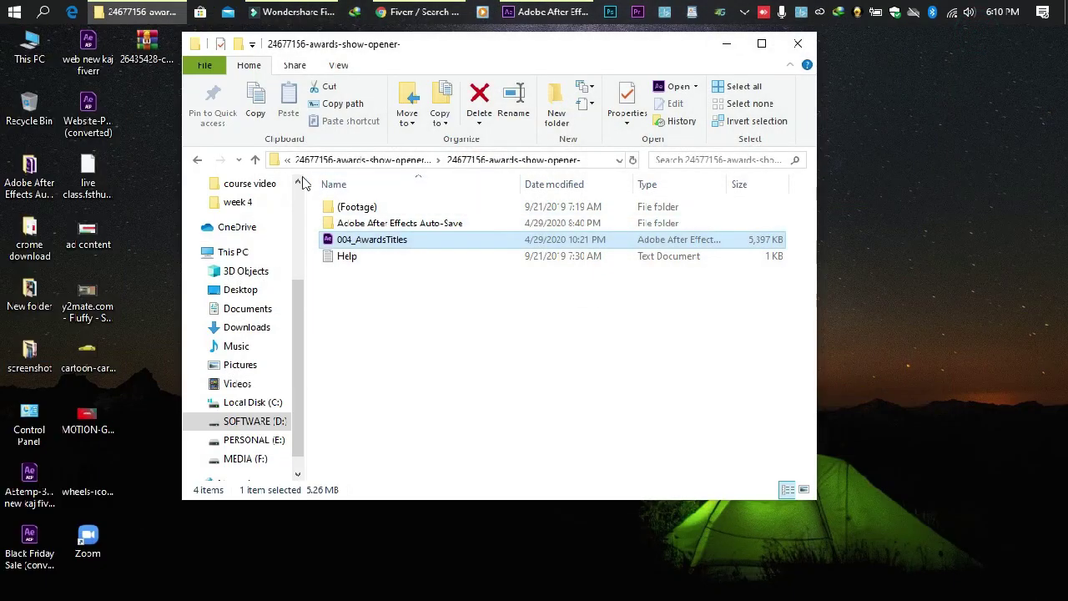
click(252, 160)
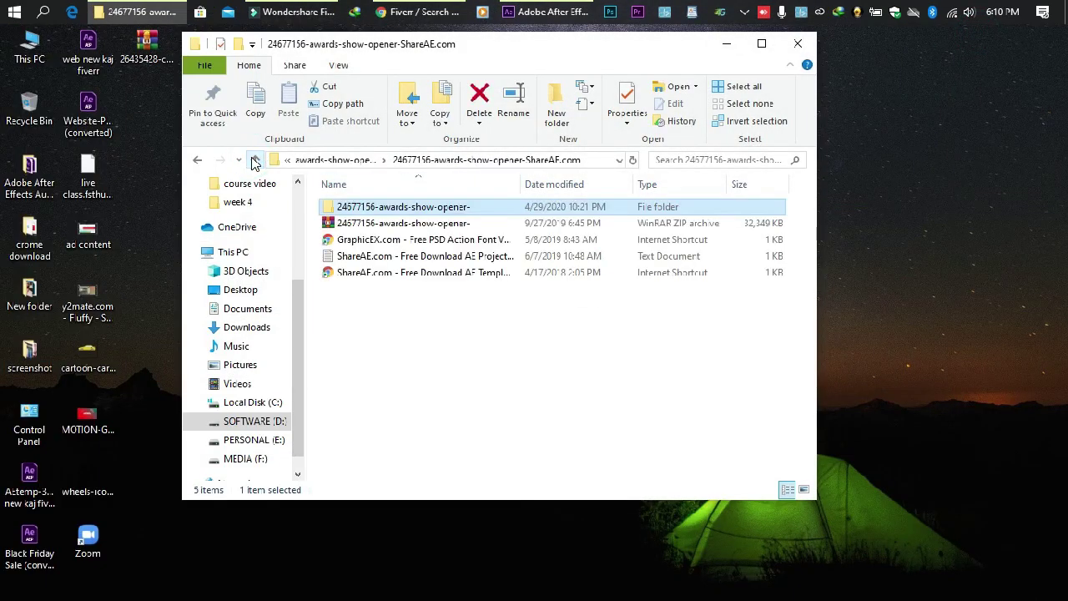
click(254, 160)
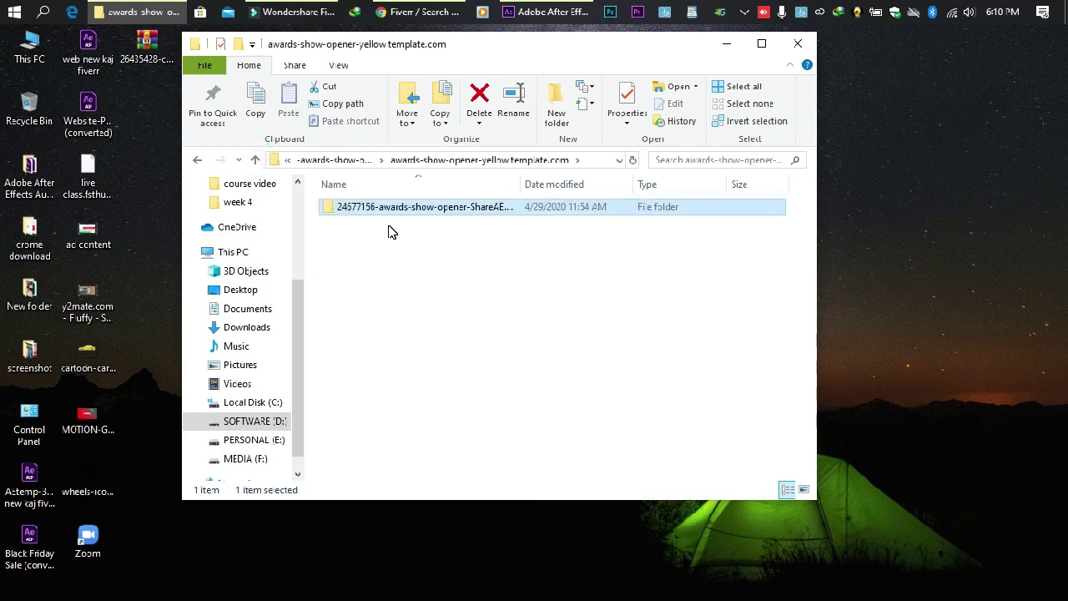
double_click(384, 208)
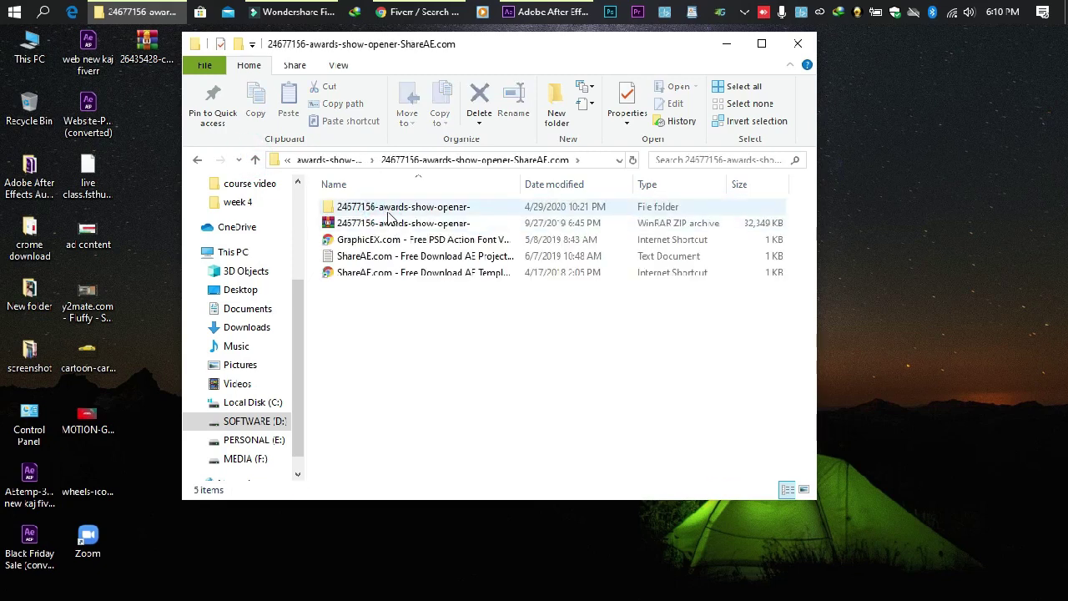
Step: Try to extract the 24677156-awards-show-opener- archive into its same-named folder, replacing the existing files
double_click(389, 224)
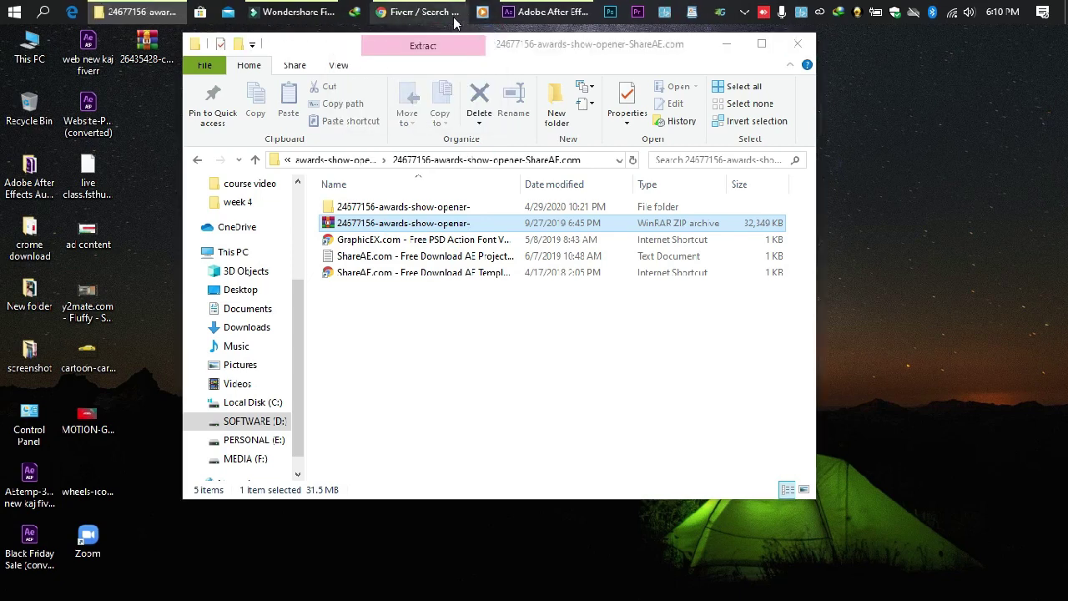
right_click(391, 225)
click(451, 276)
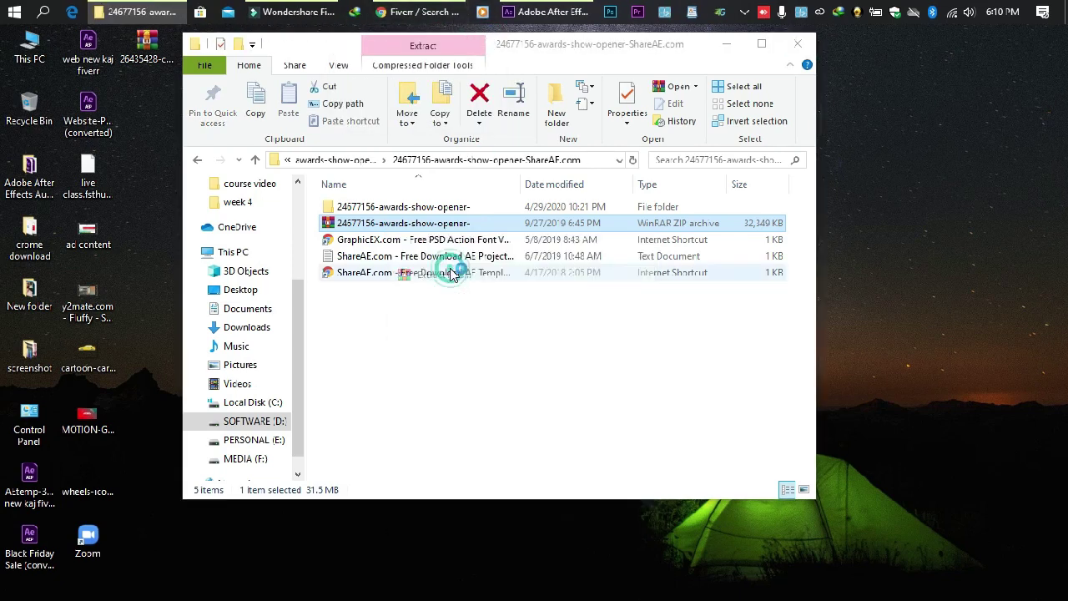
mouse_move(416, 14)
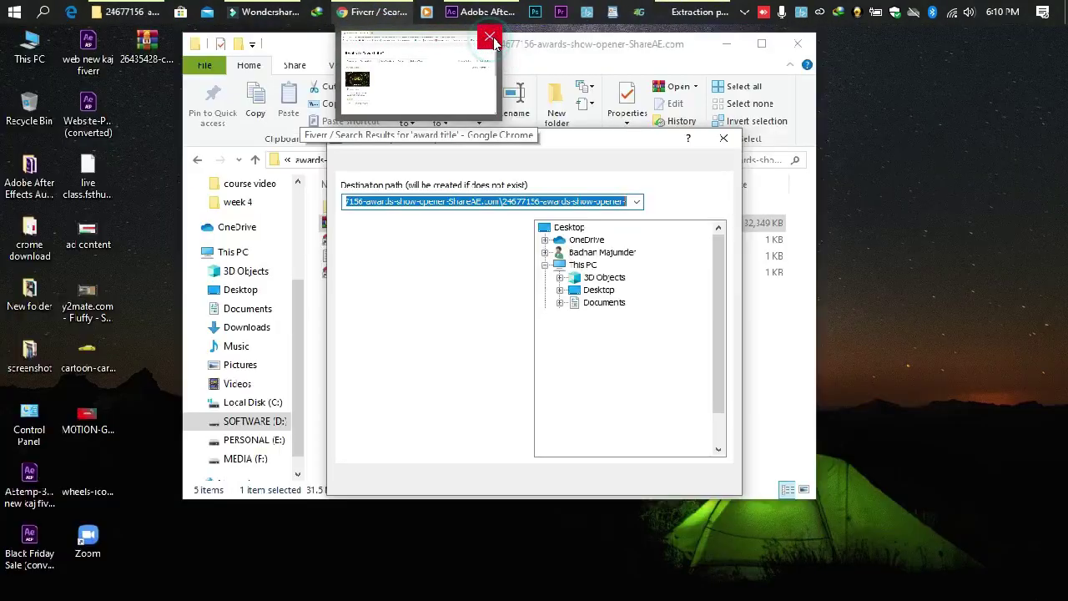
click(580, 482)
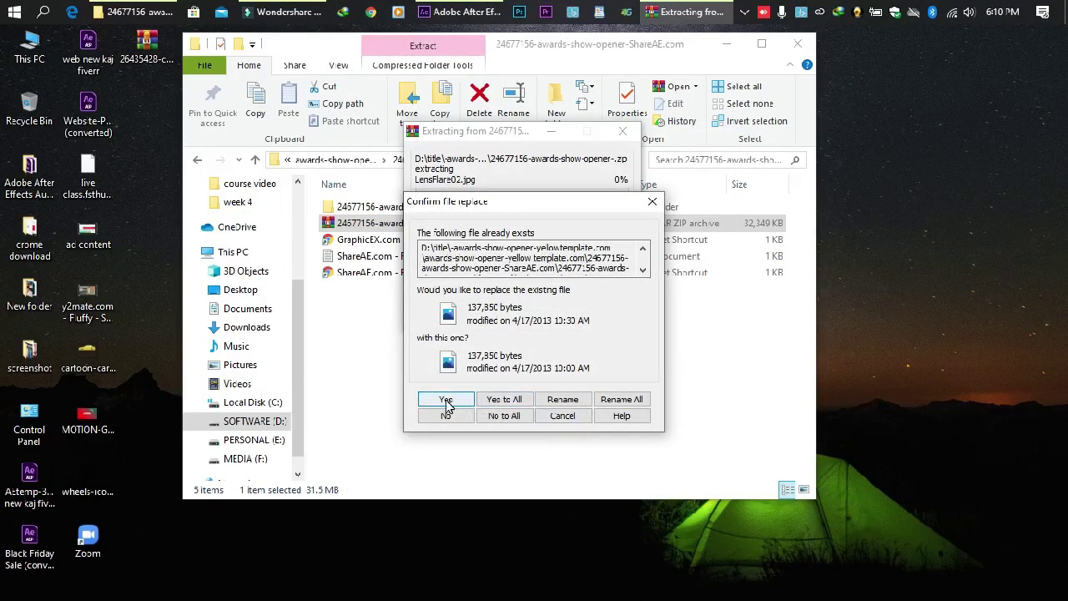
click(446, 403)
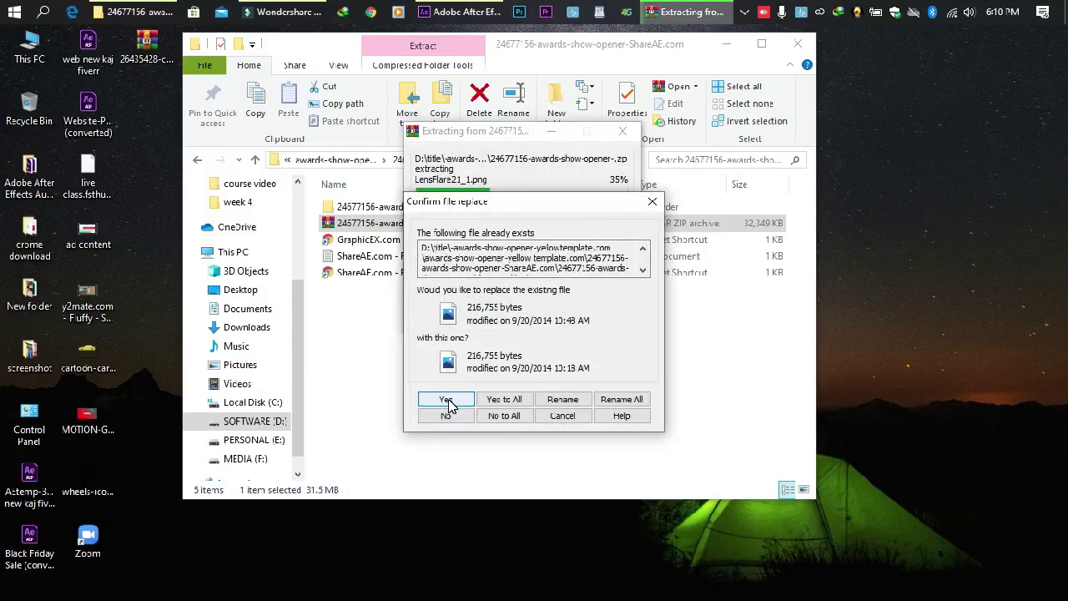
click(447, 401)
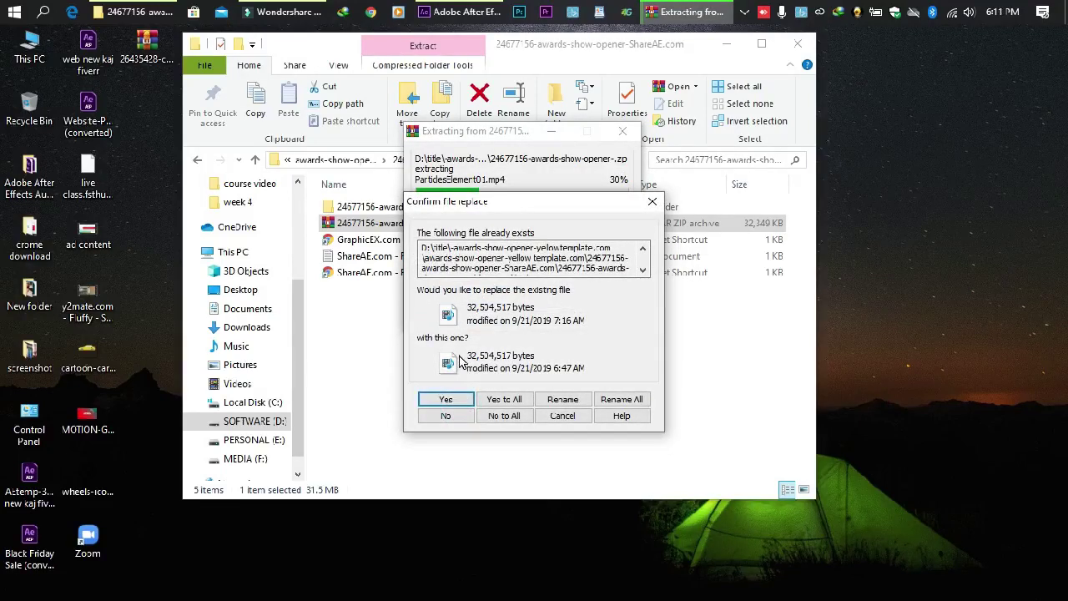
click(652, 202)
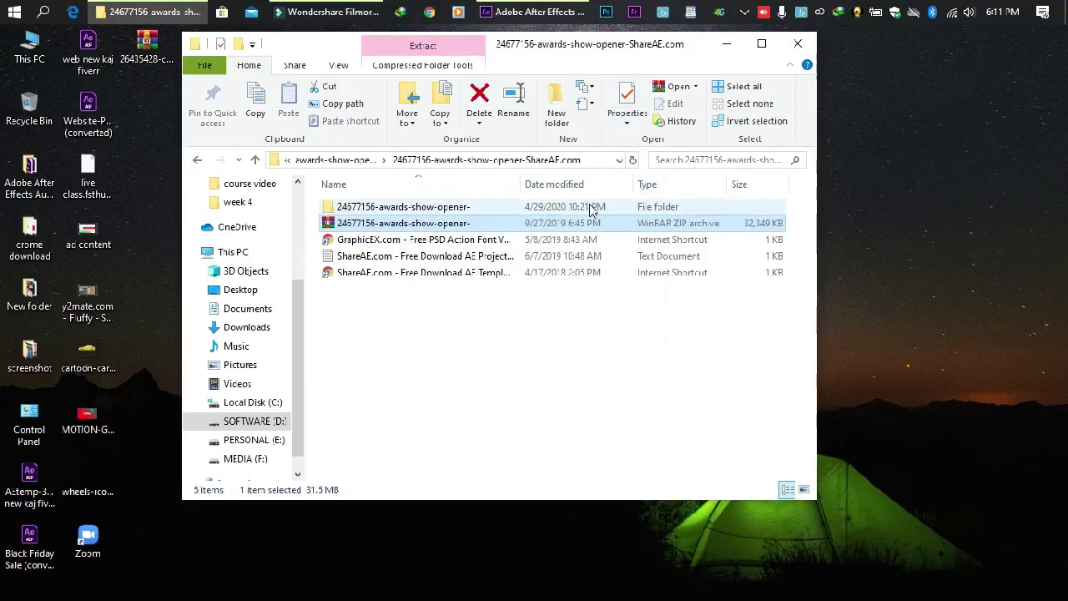
Step: Close After Effects and try to delete the previously extracted 24677156-awards-show-opener- folder
click(534, 12)
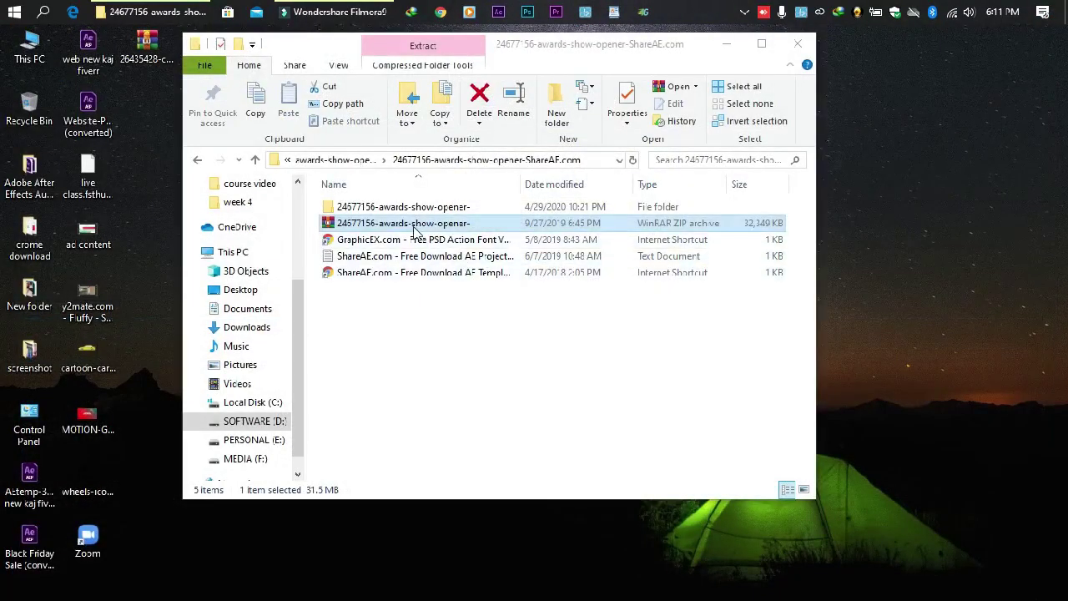
click(409, 215)
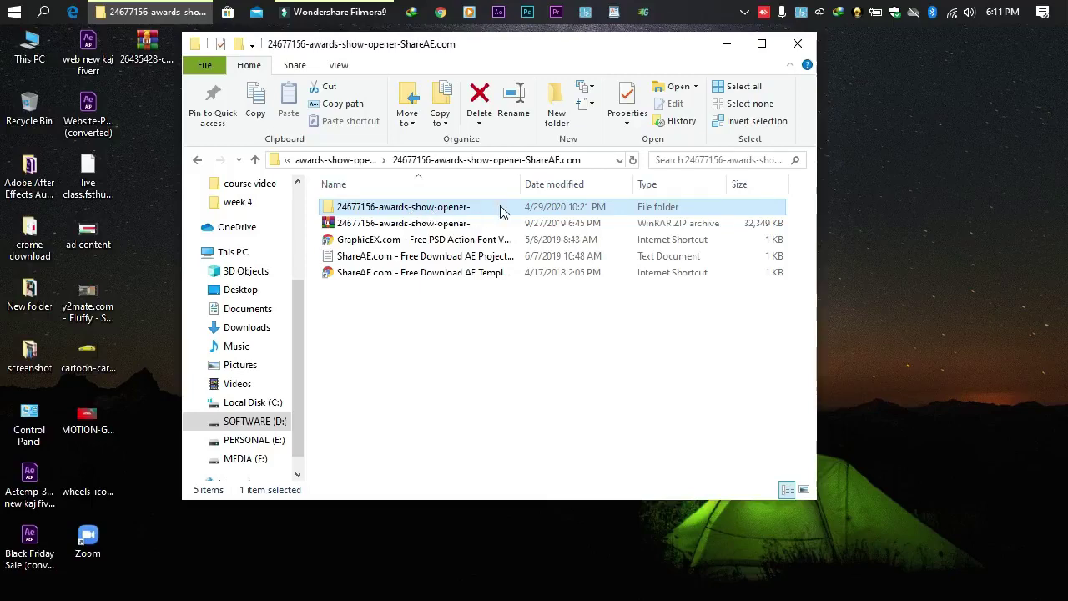
key(Delete)
click(358, 251)
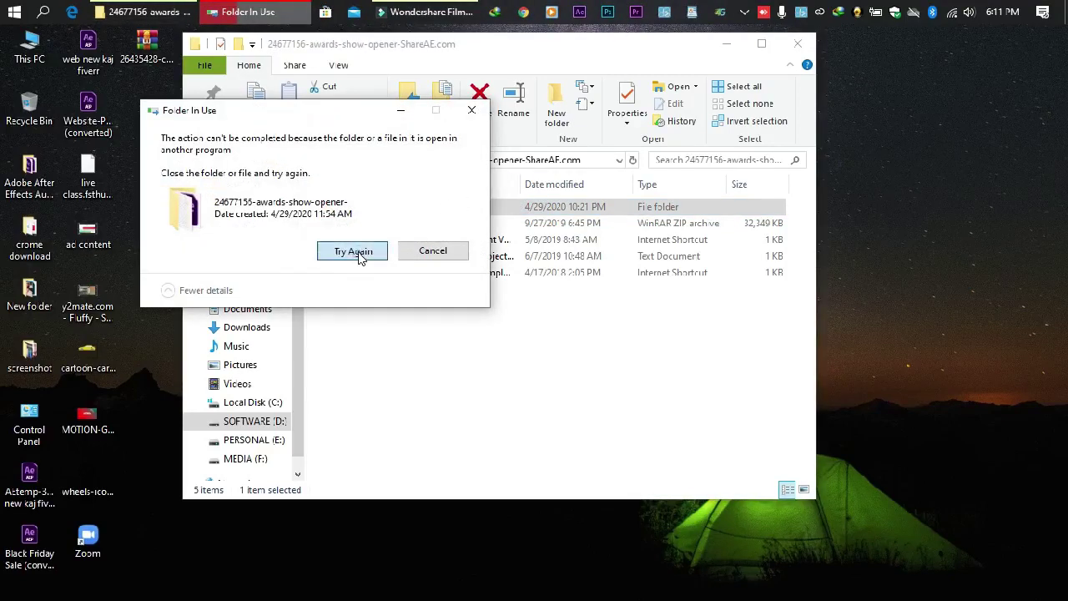
click(473, 112)
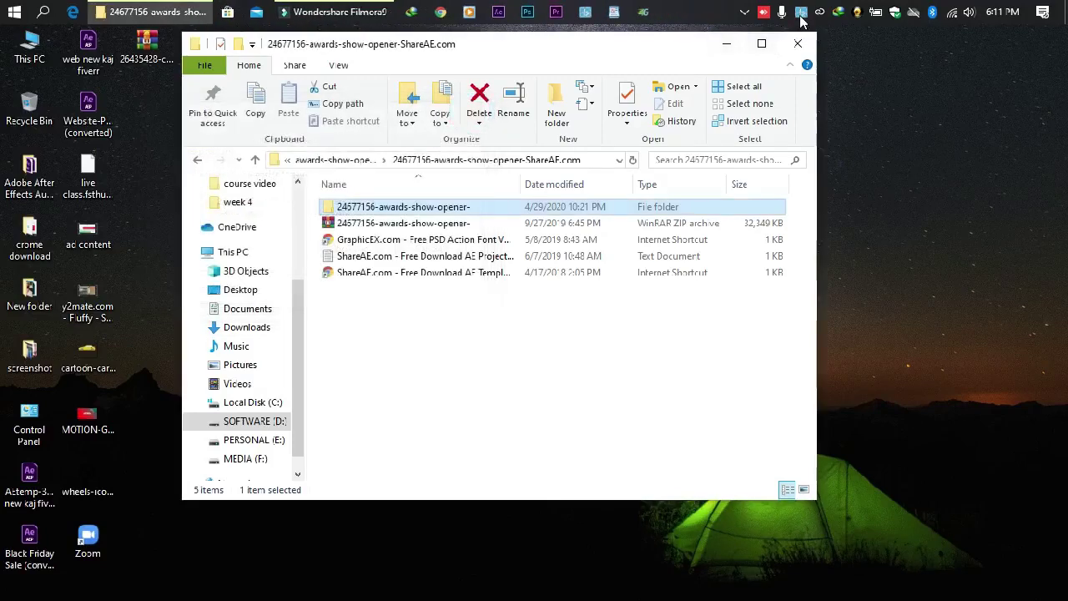
click(740, 16)
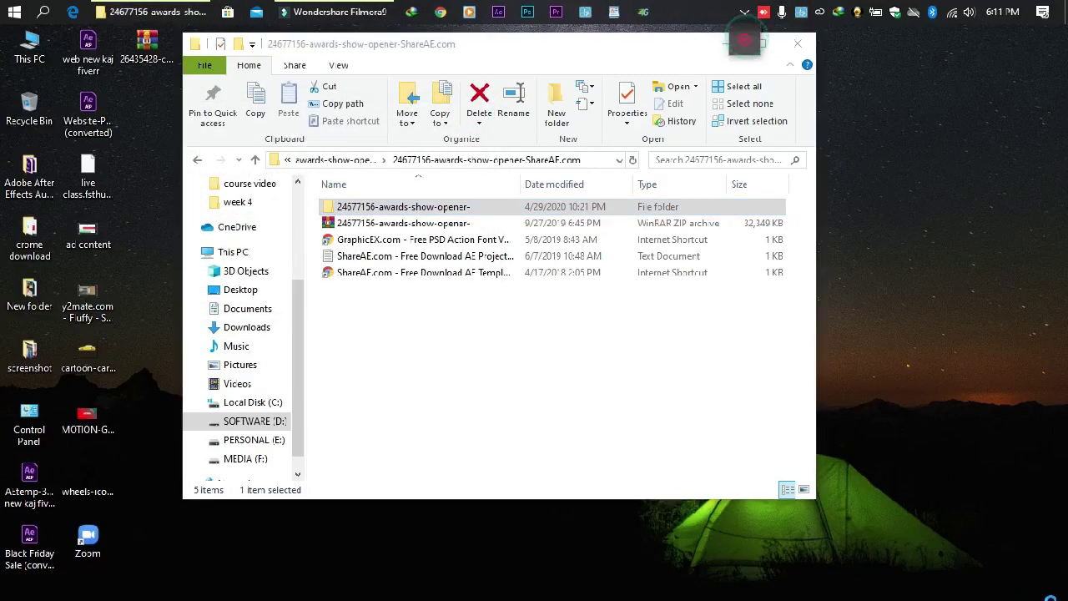
click(805, 47)
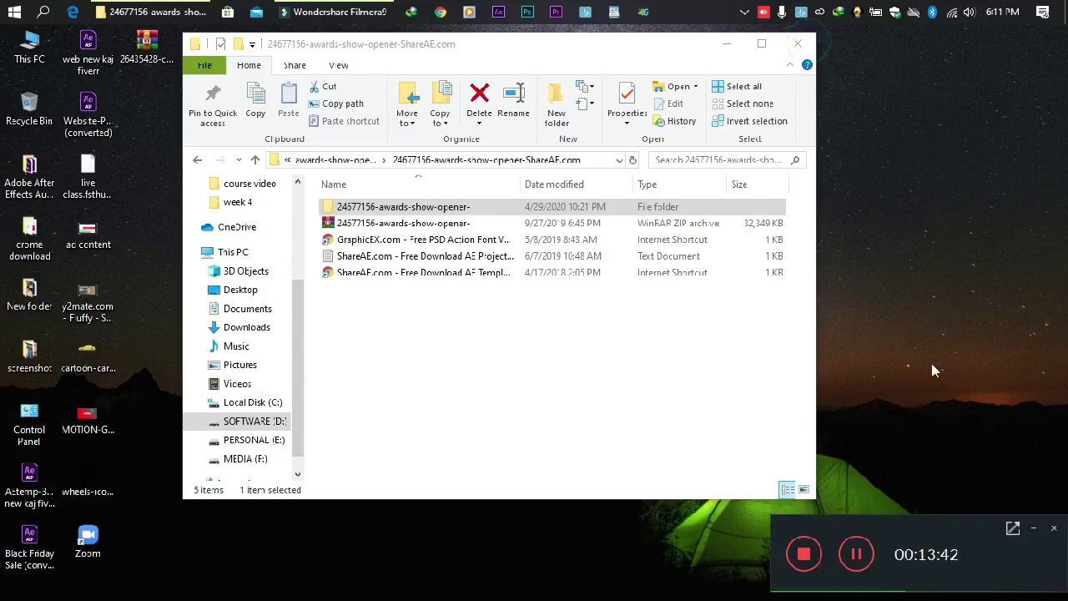
click(954, 436)
Step: Delete the old extracted 24677156-awards-show-opener- folder, retrying and refreshing the file list if the folder is in use
click(405, 210)
double_click(405, 214)
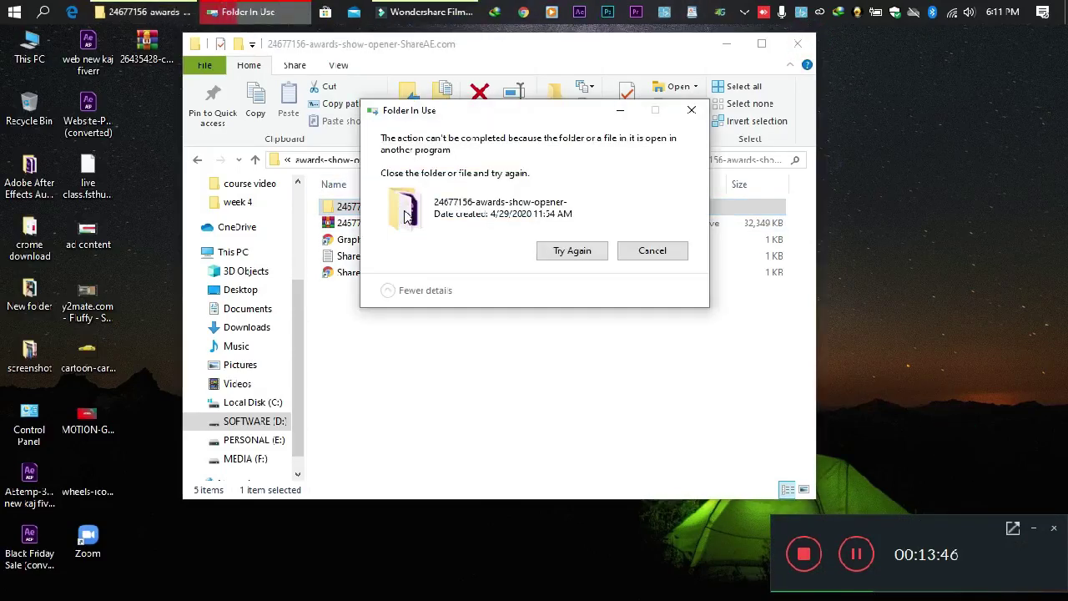
click(576, 252)
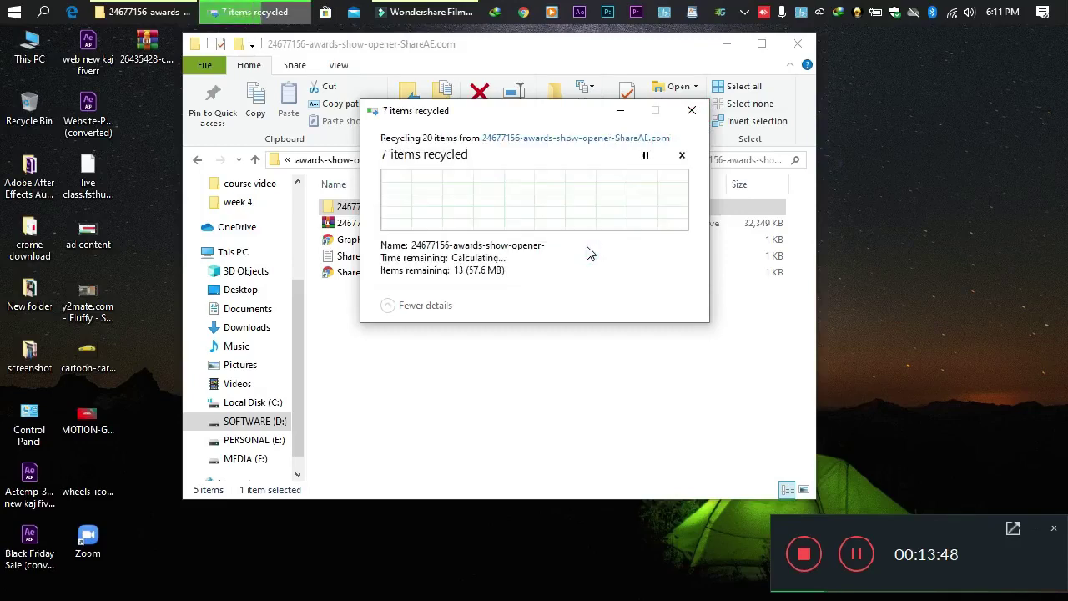
click(683, 109)
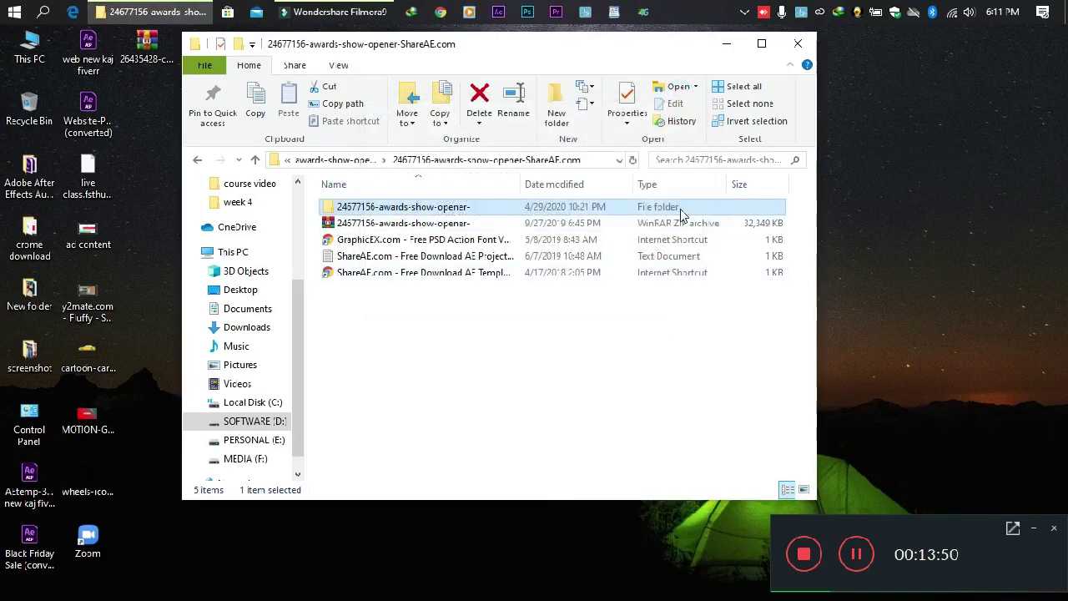
right_click(546, 374)
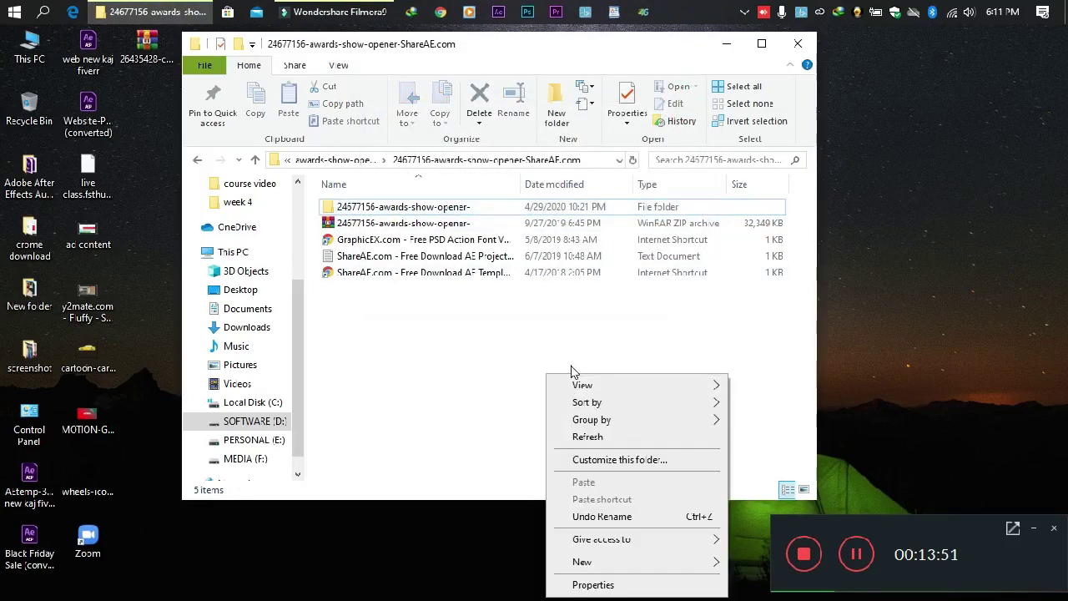
click(596, 439)
click(419, 208)
key(Delete)
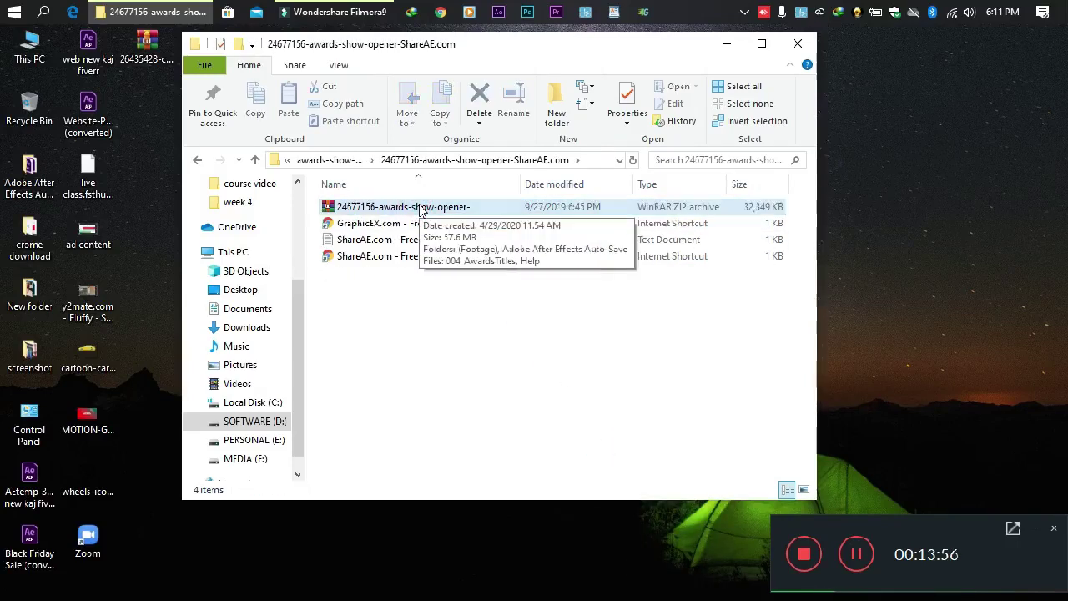
Step: Extract the 24677156-awards-show-opener- archive into a fresh folder of the same name
click(413, 208)
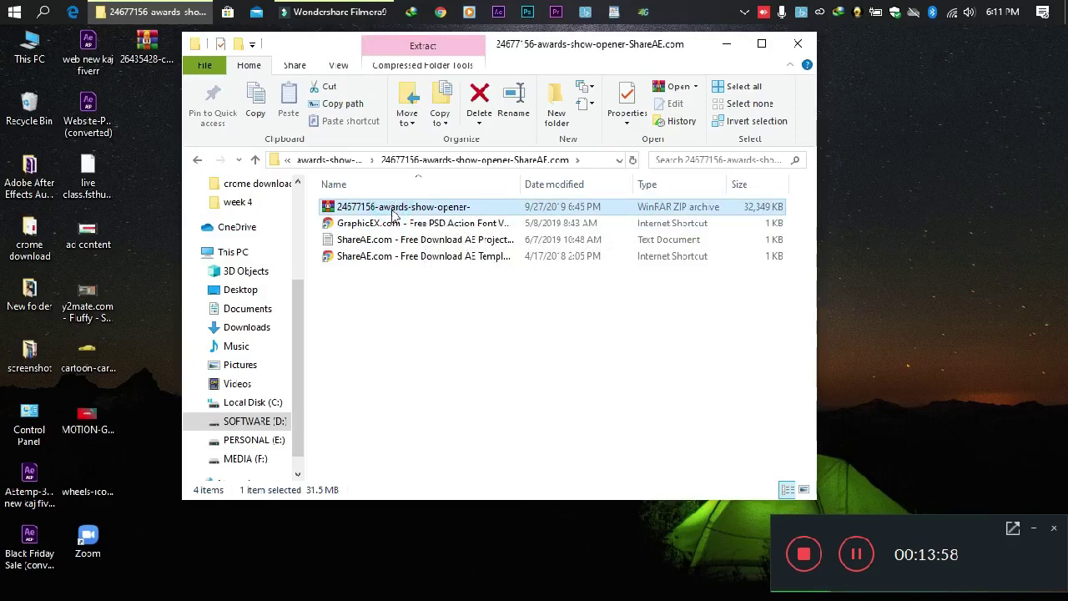
right_click(395, 213)
click(436, 262)
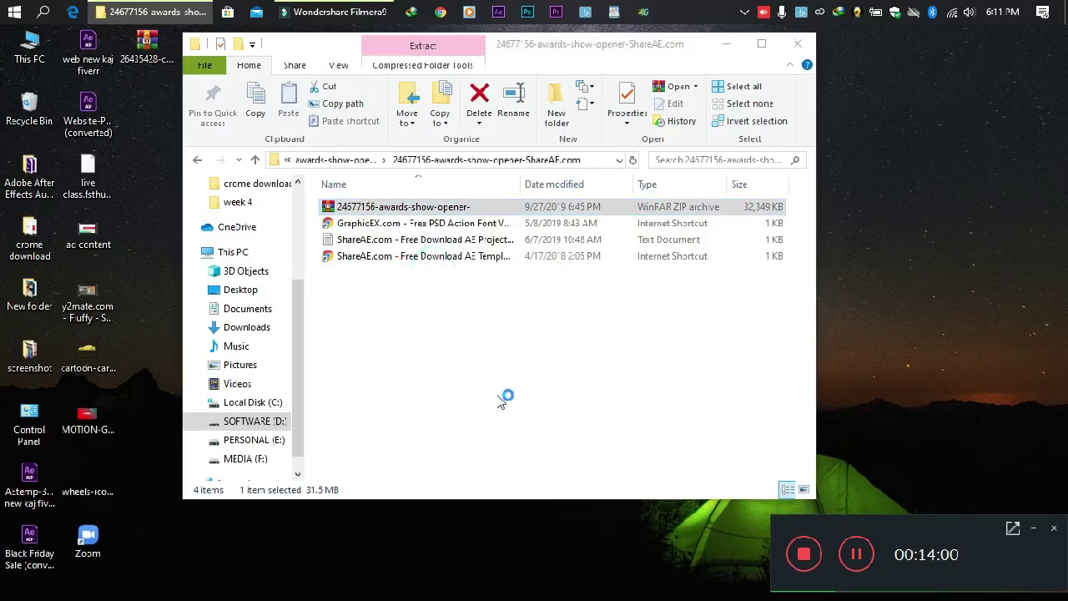
click(580, 481)
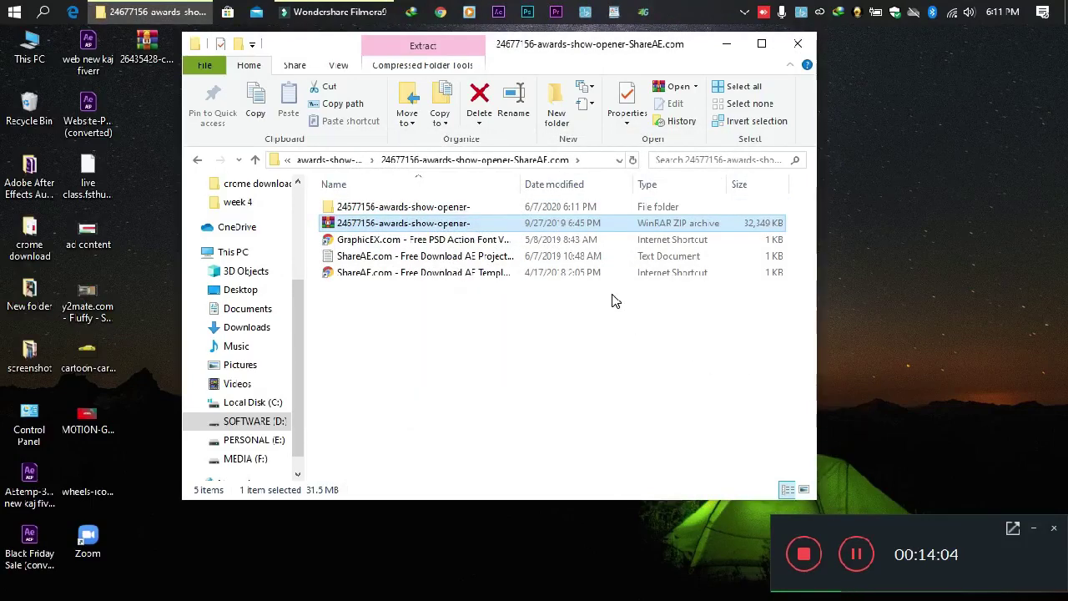
Step: Open the 004_AwardsTitles project from the newly extracted folder in After Effects and dismiss the missing fonts dialog
double_click(416, 208)
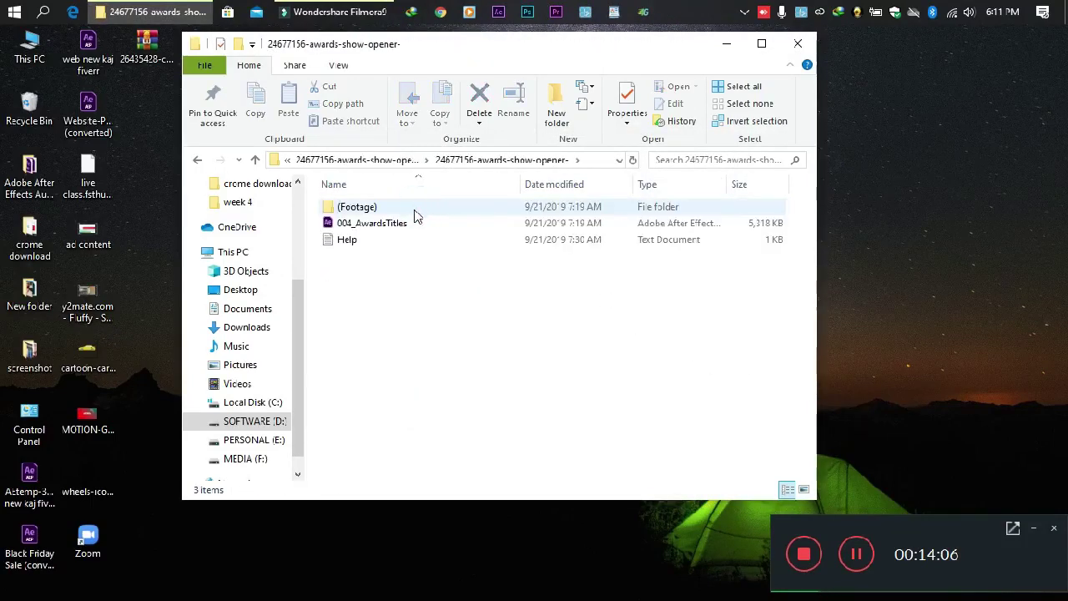
double_click(405, 223)
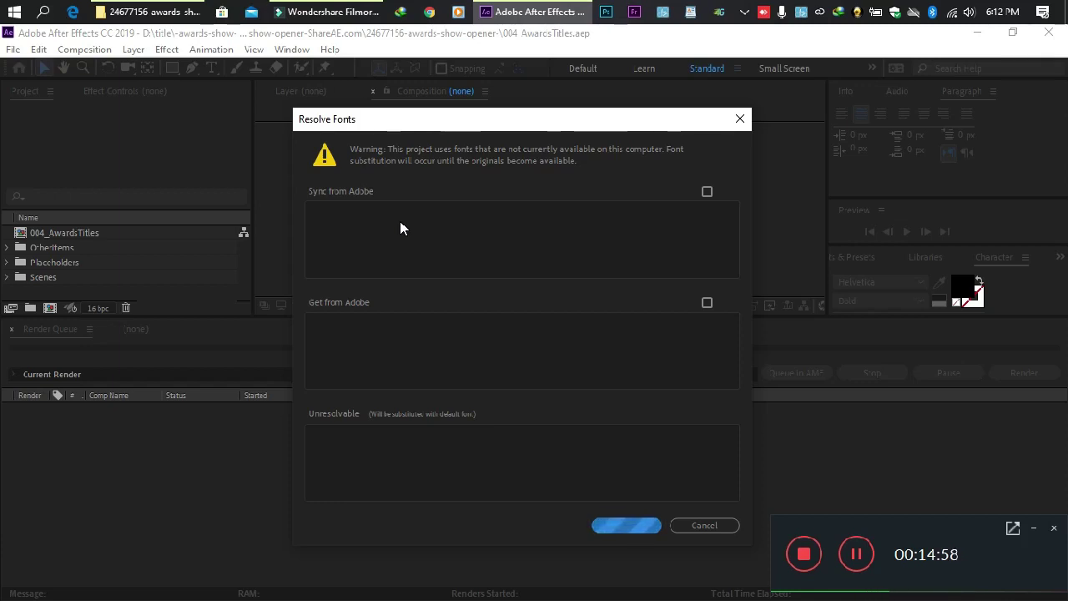
click(740, 119)
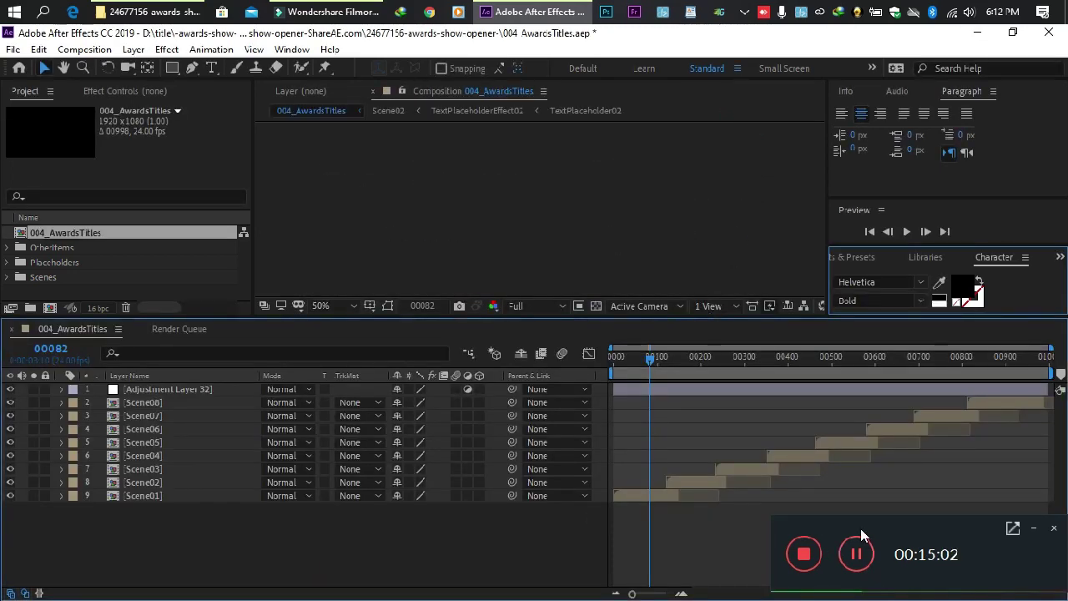
click(1033, 528)
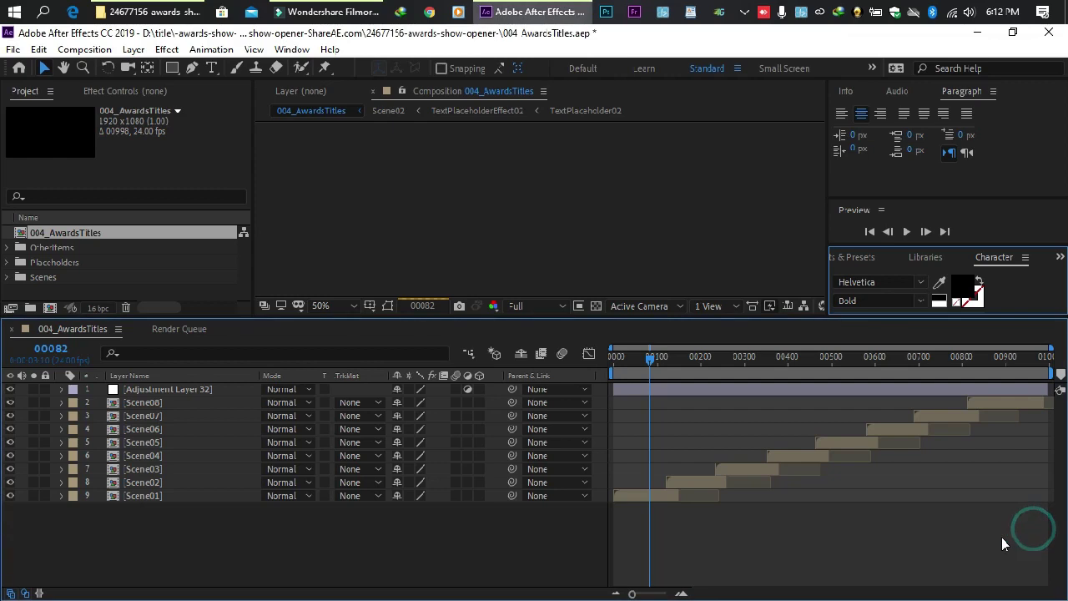
Step: Show frame 54 of the 004_AwardsTitles composition at Quarter resolution, with the whole frame fitted in the viewer
click(639, 364)
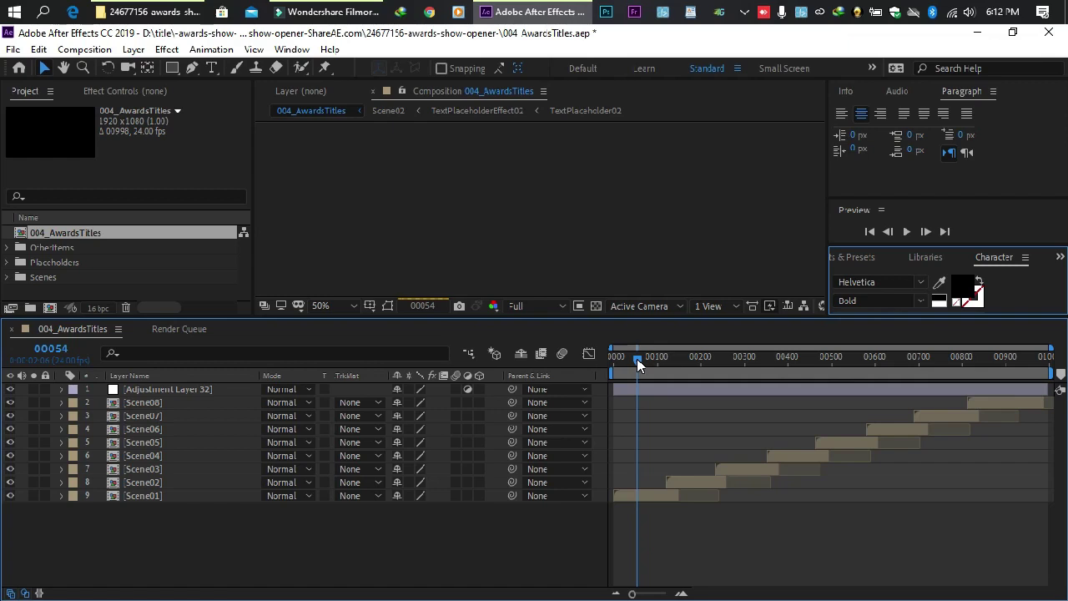
click(639, 365)
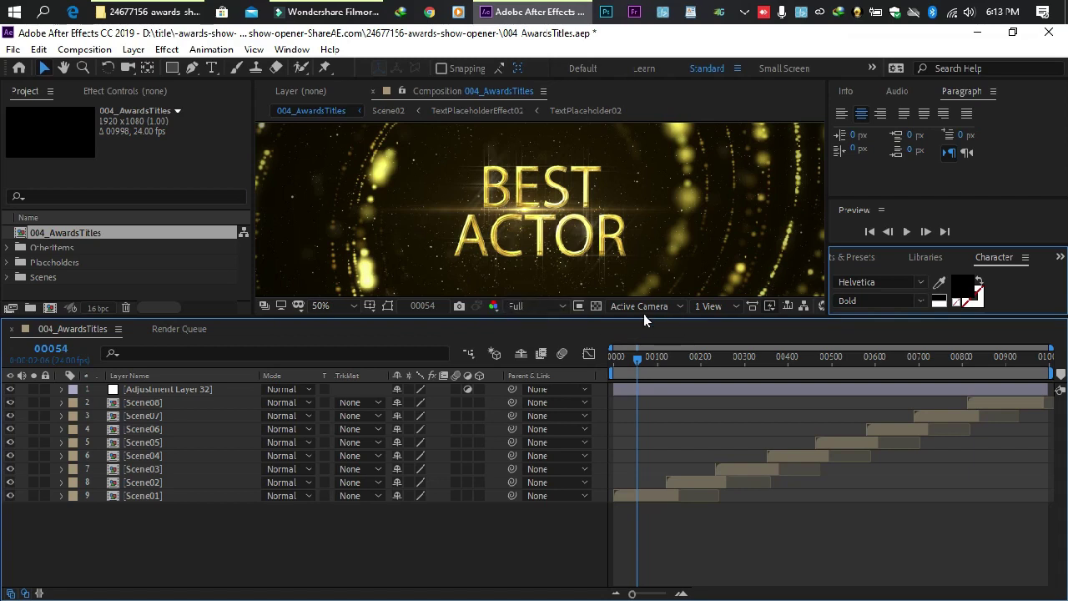
click(548, 307)
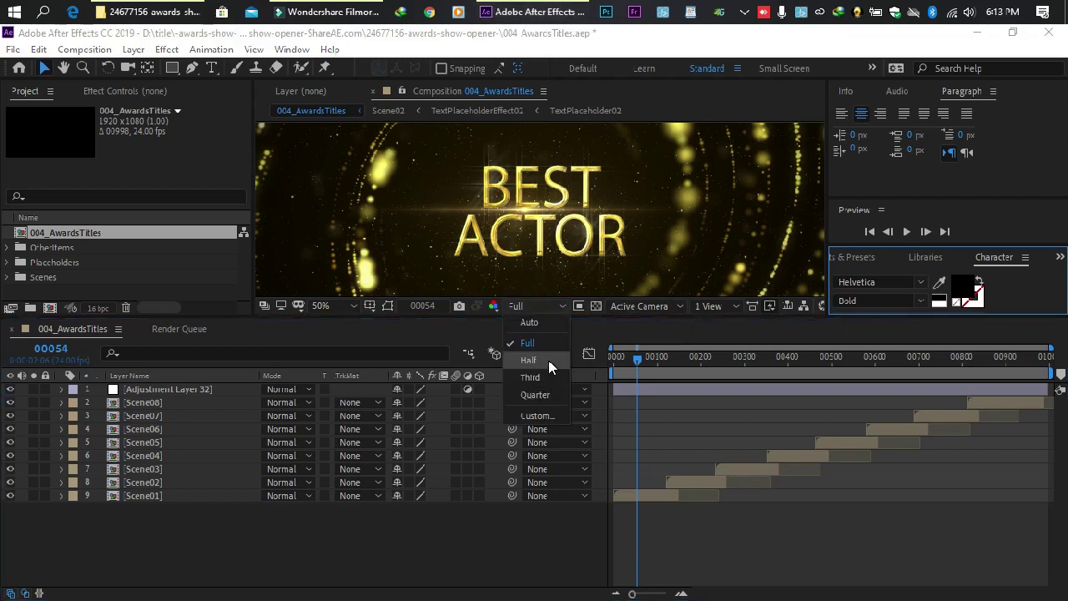
click(535, 395)
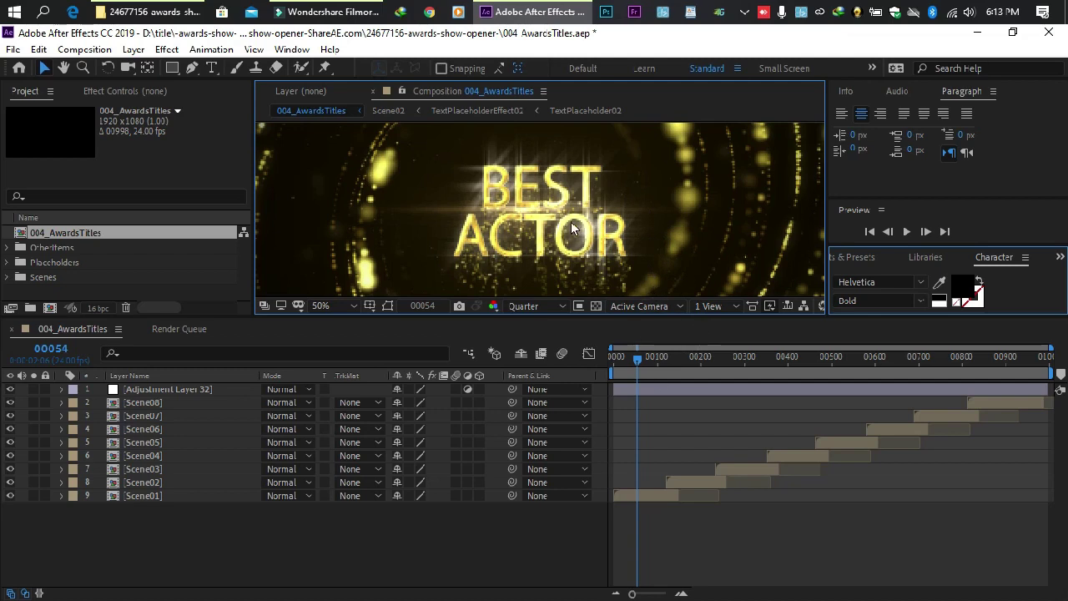
click(349, 305)
click(349, 324)
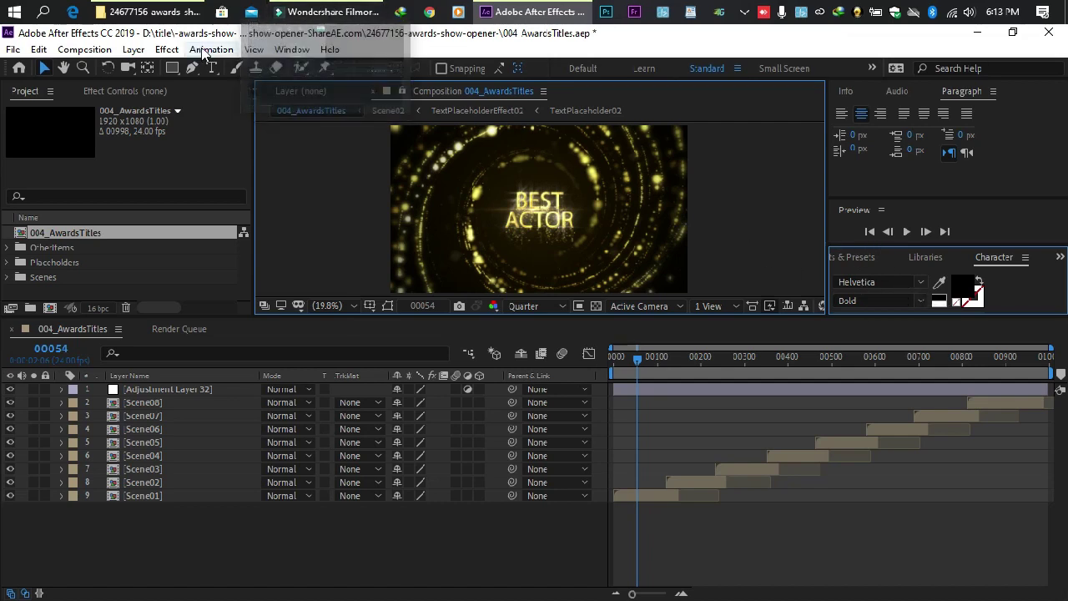
Step: Bring up the Effects & Presets panel
click(288, 48)
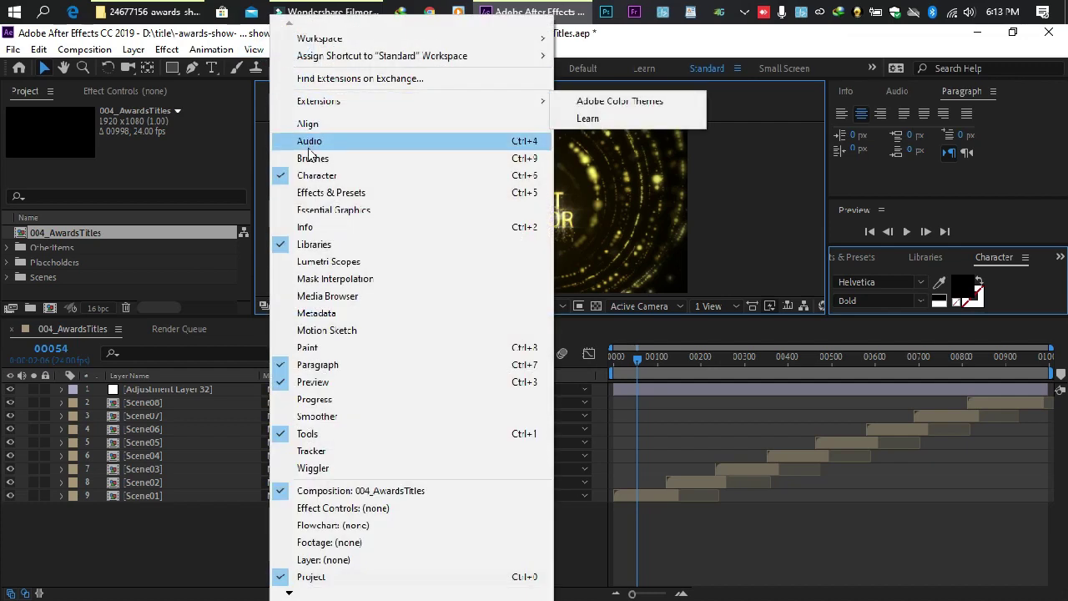
click(320, 194)
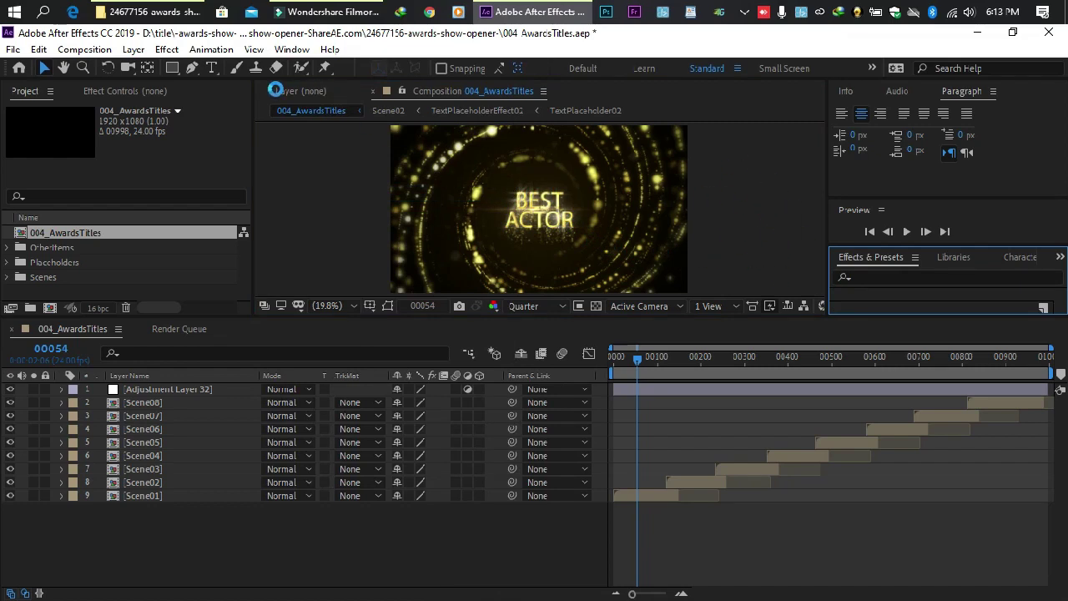
click(292, 50)
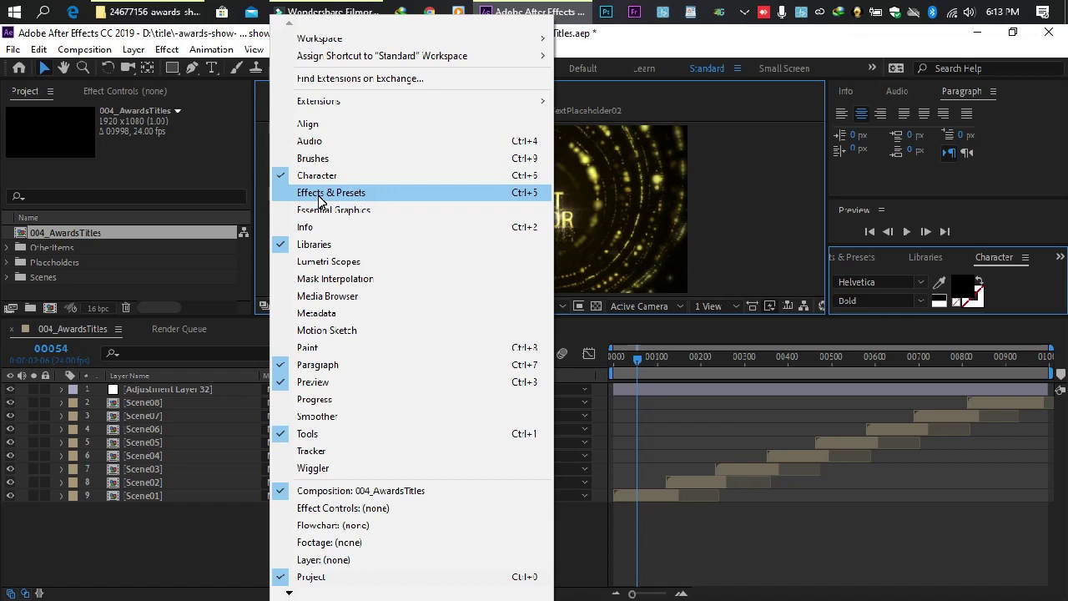
click(320, 193)
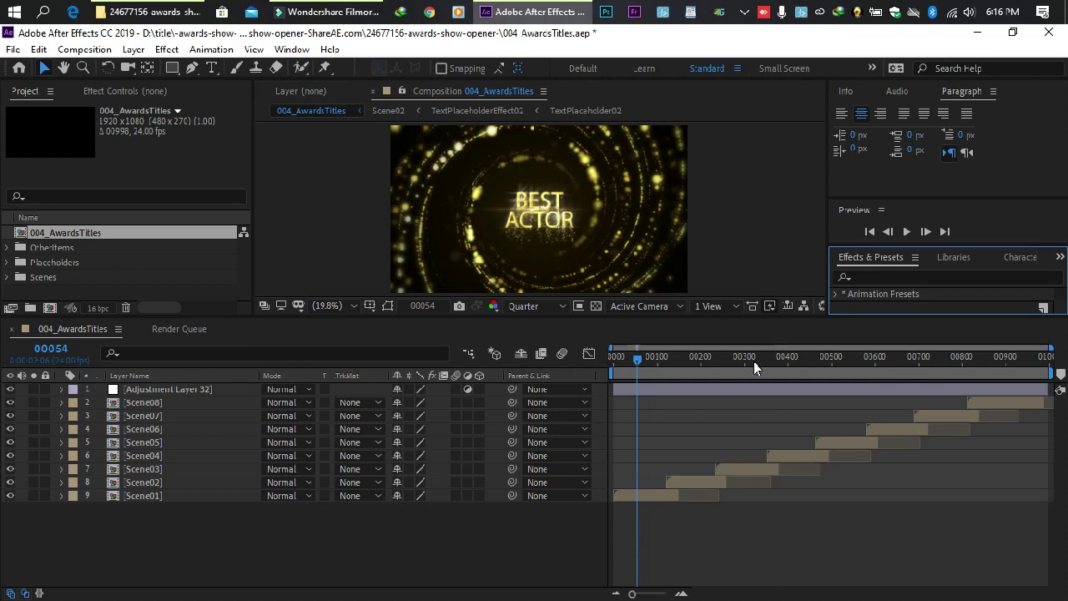
Step: Select the Scene01, Scene02 and Scene03 layers one after another in the 004_AwardsTitles timeline
click(648, 497)
click(678, 484)
click(727, 471)
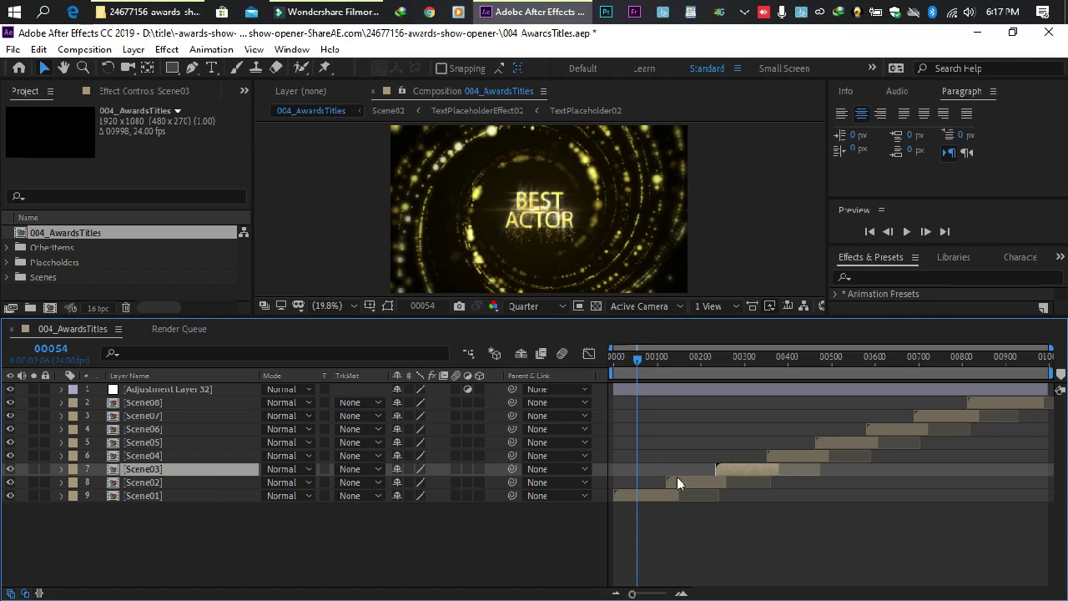
Step: Open TextPlaceholder01 from the Placeholders folder, fit it in the viewer at Quarter resolution, and compare it with the 004_AwardsTitles composition
click(659, 497)
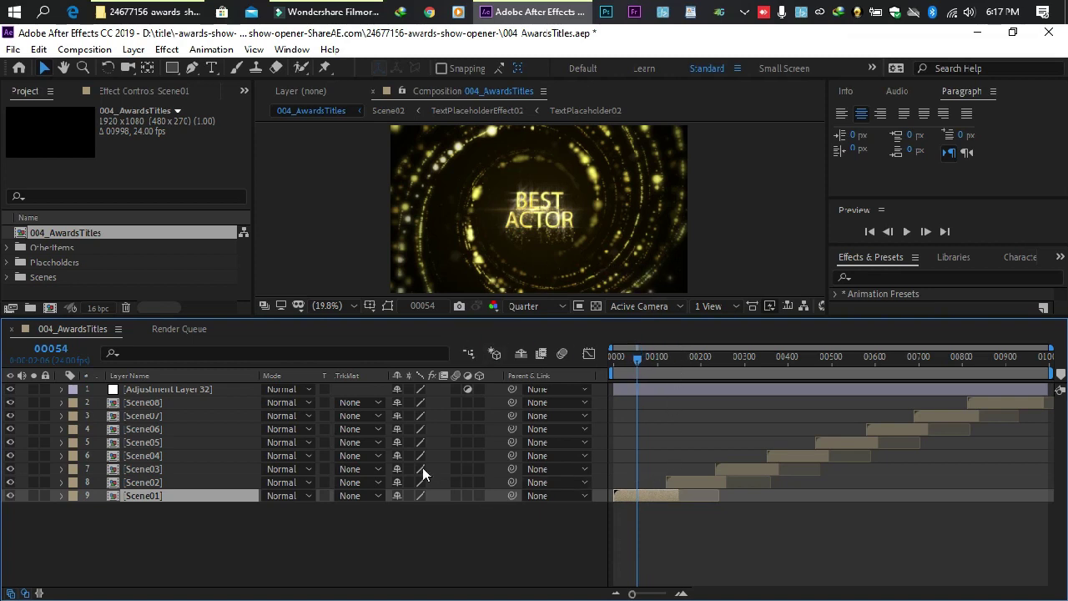
click(8, 262)
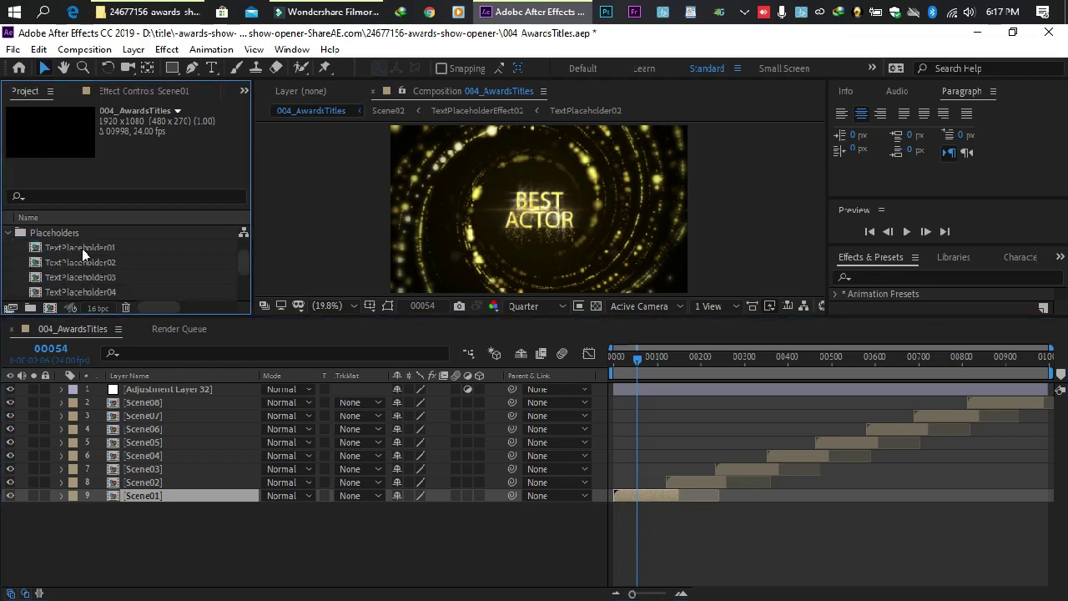
scroll(82, 248, up, 1)
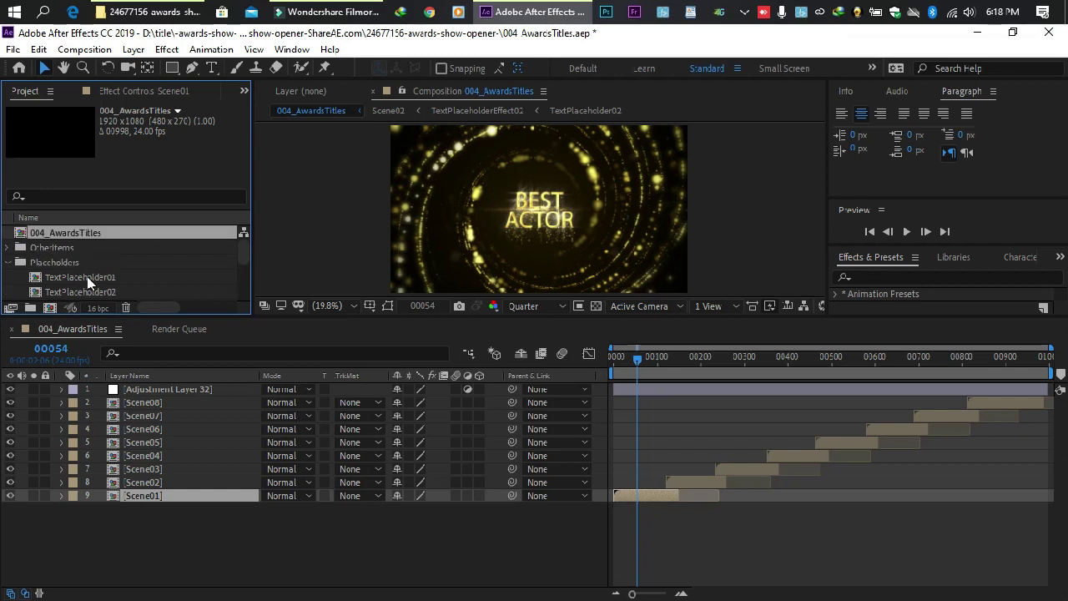
double_click(84, 278)
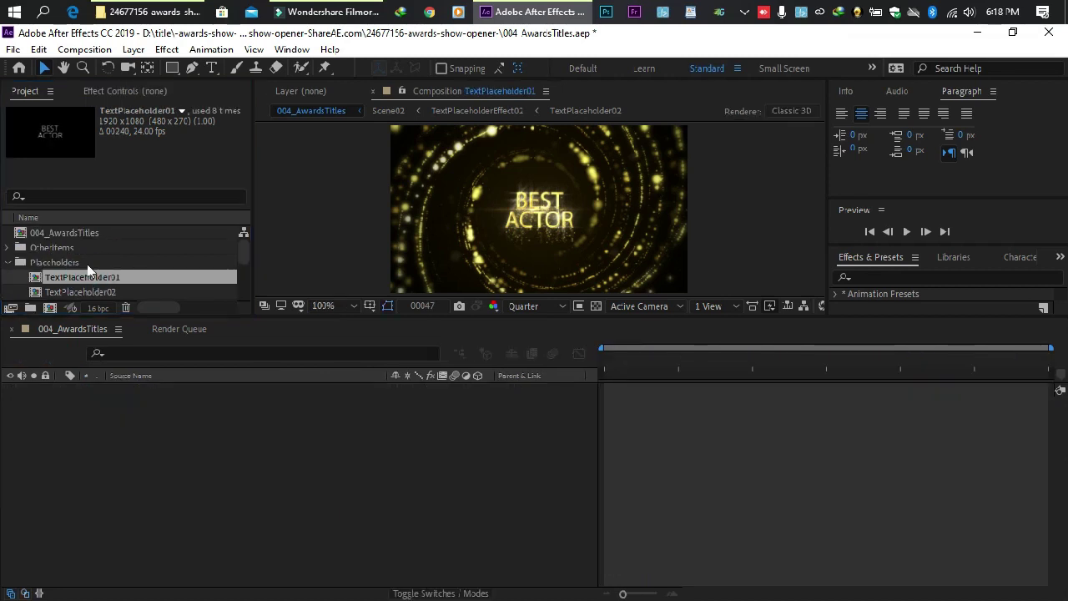
click(321, 305)
click(338, 338)
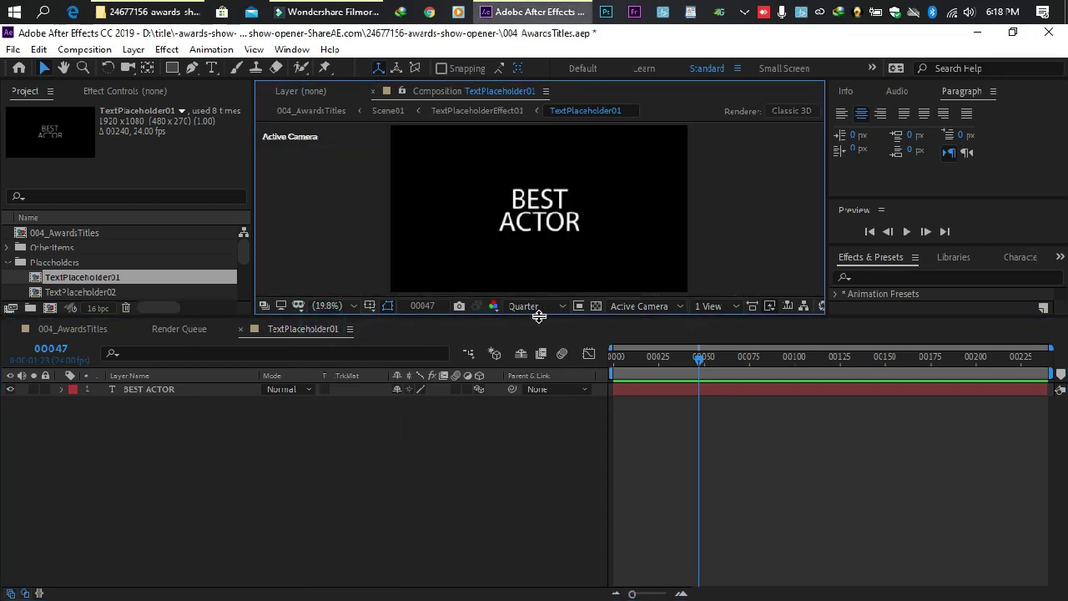
click(539, 306)
click(540, 395)
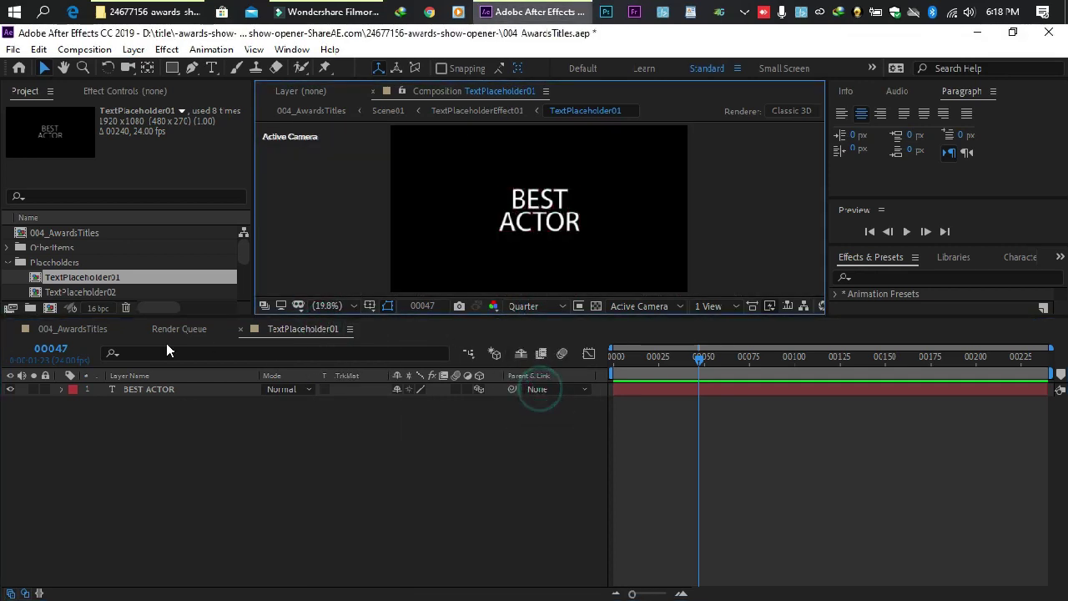
click(83, 329)
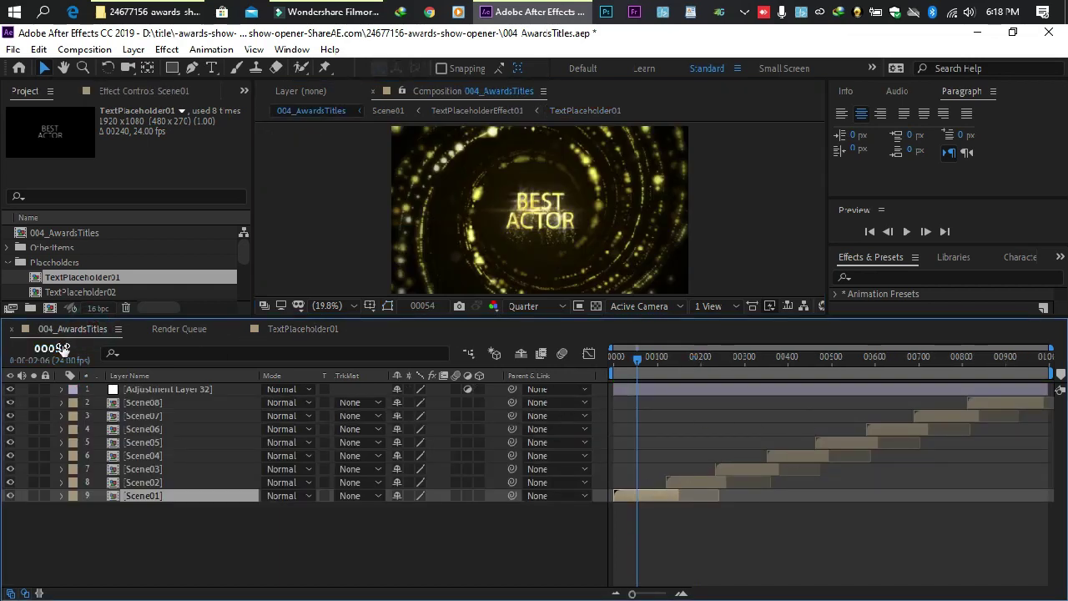
click(294, 329)
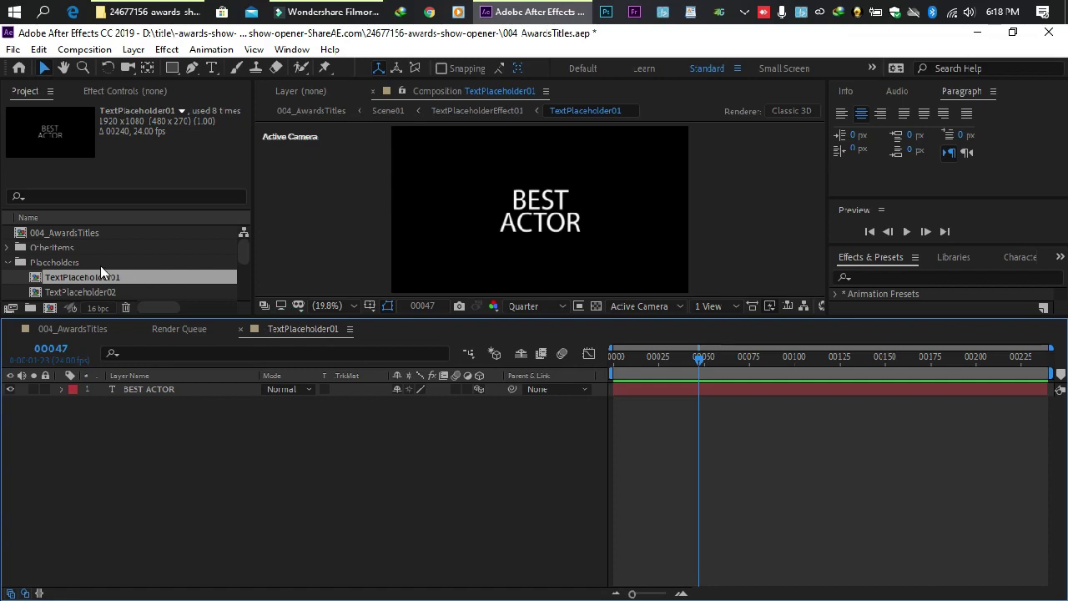
Step: Replace the BEST ACTOR text in TextPlaceholder01 with the person's name in capital letters
double_click(532, 208)
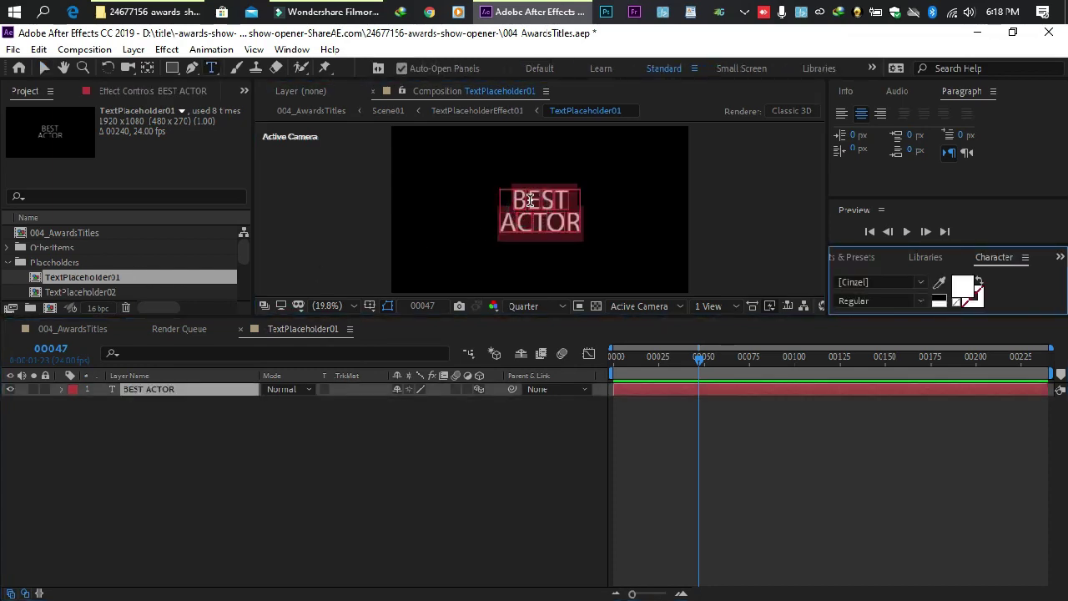
text(badh)
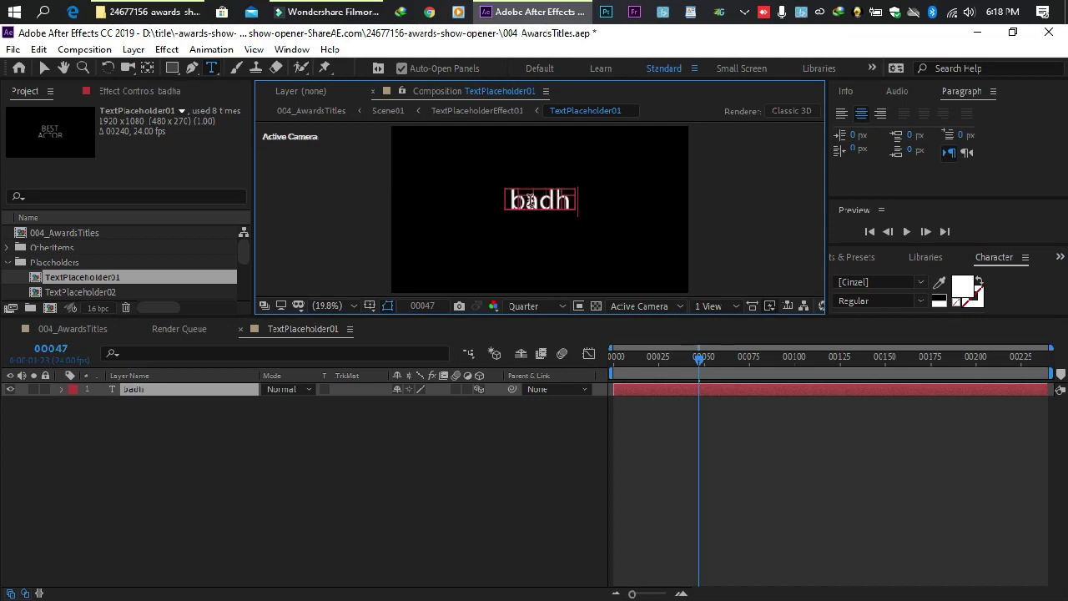
text(an)
key(BackSpace)
key(BackSpace)
key(BackSpace)
key(BackSpace)
key(BackSpace)
key(BackSpace)
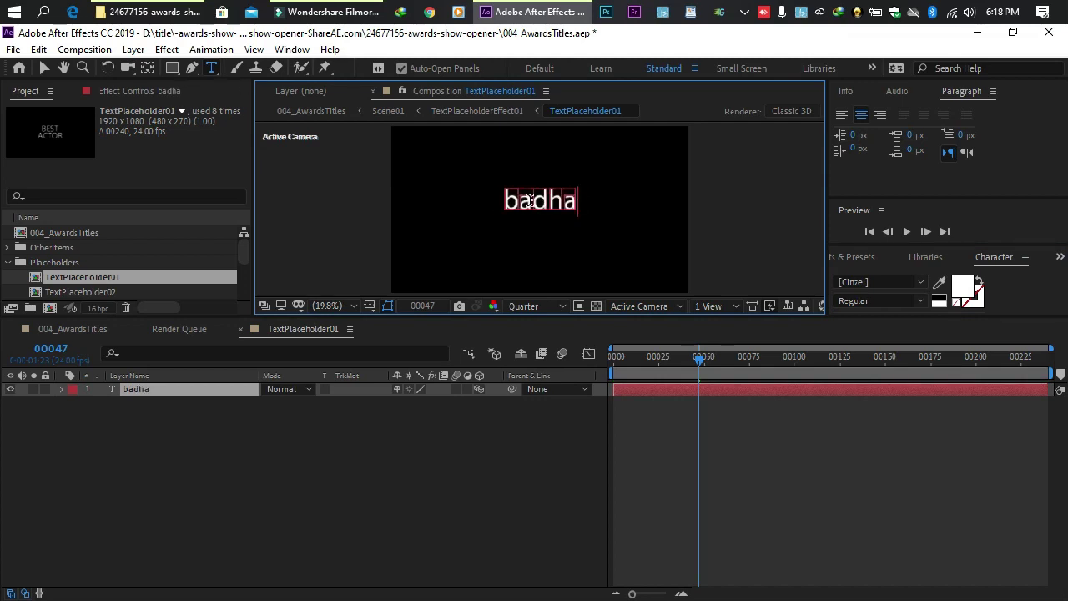
text(BADHAN)
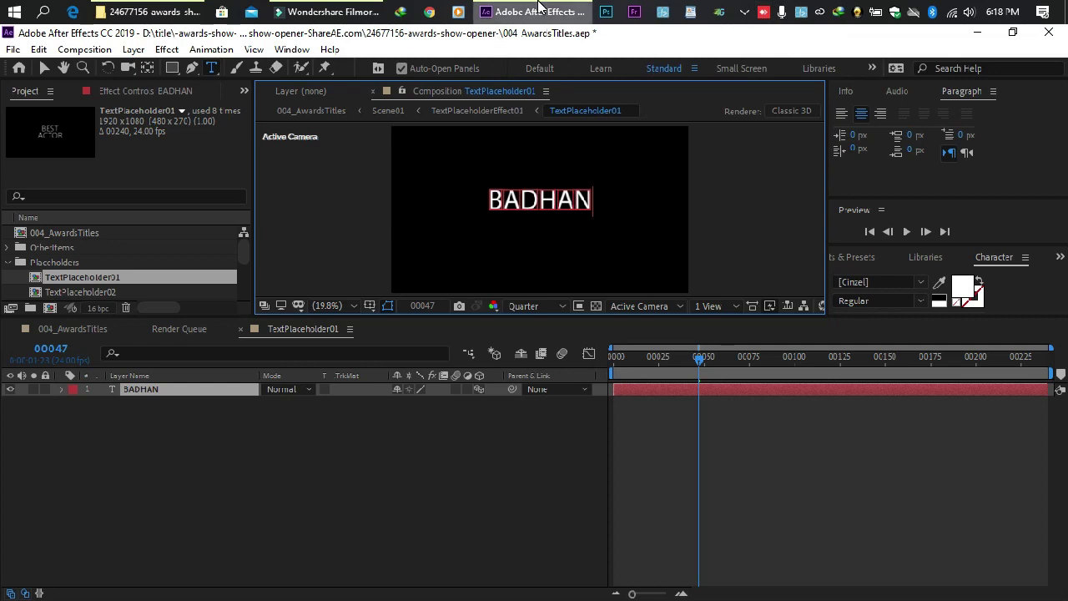
click(745, 11)
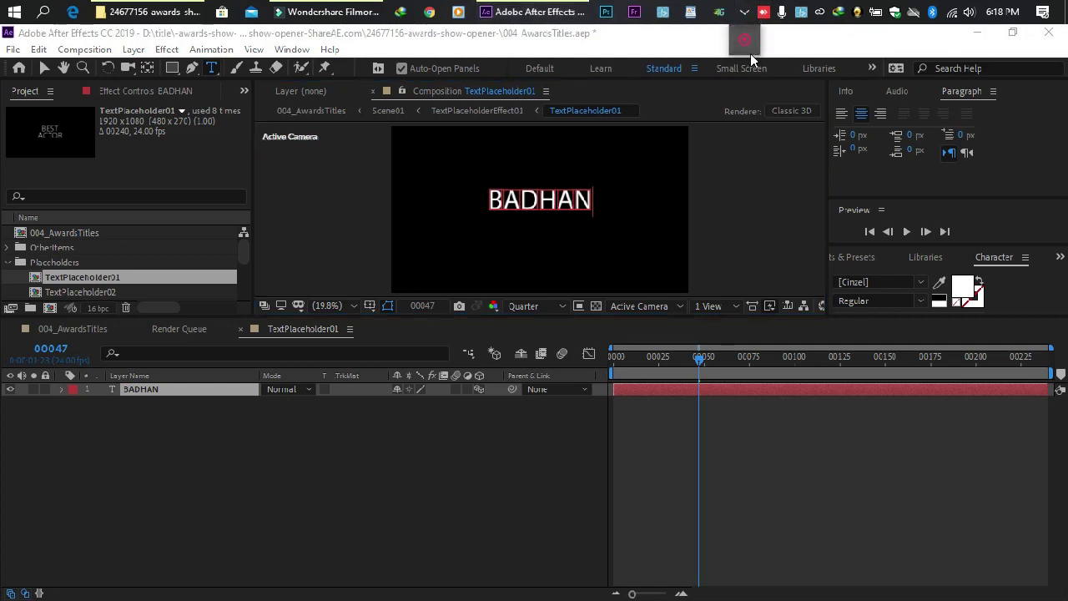
right_click(744, 40)
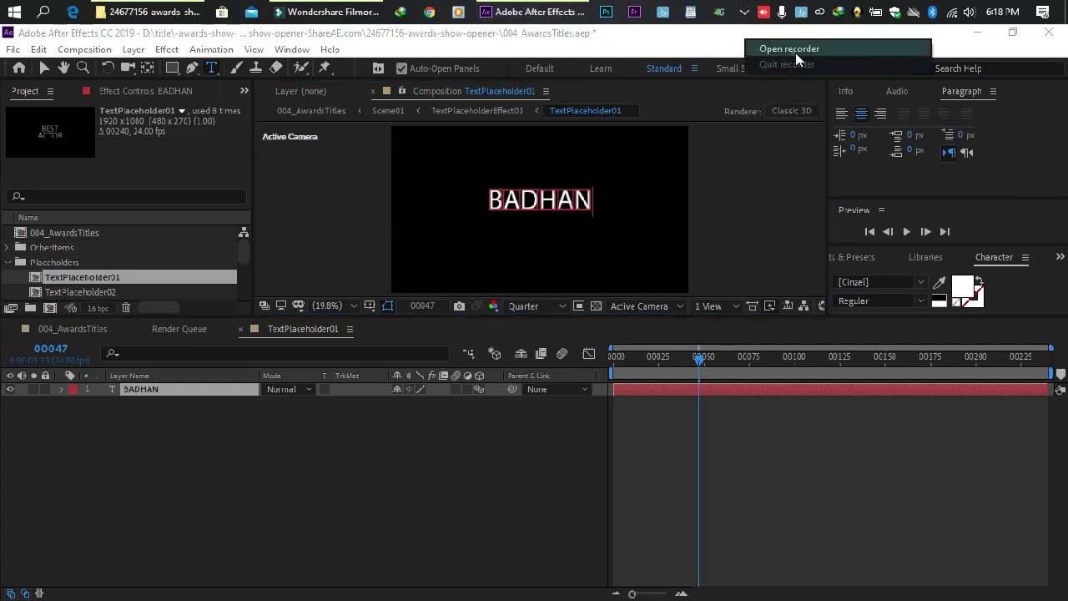
click(790, 49)
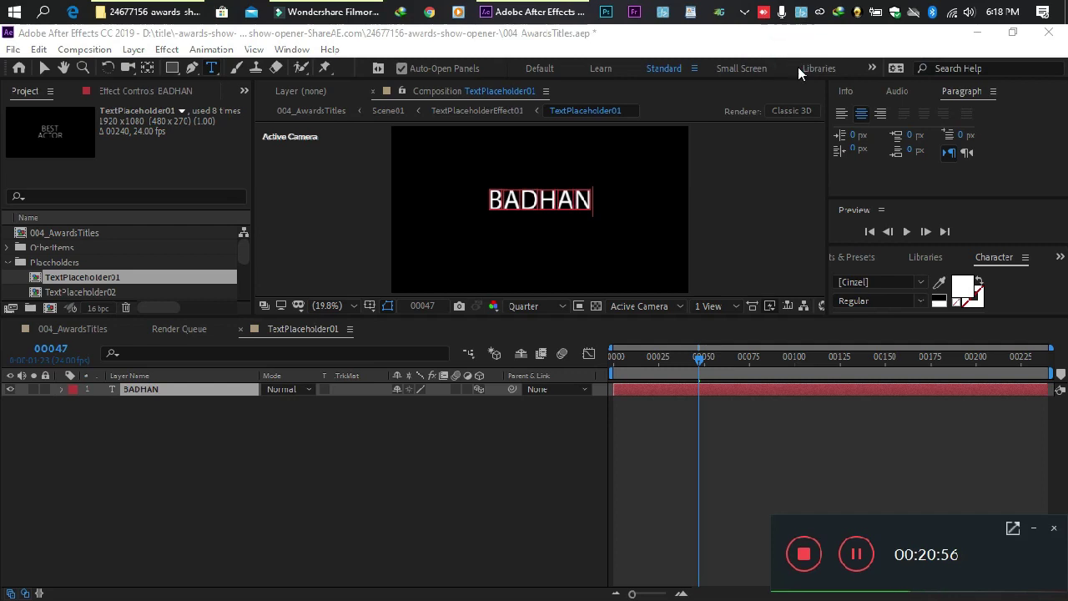
click(1032, 531)
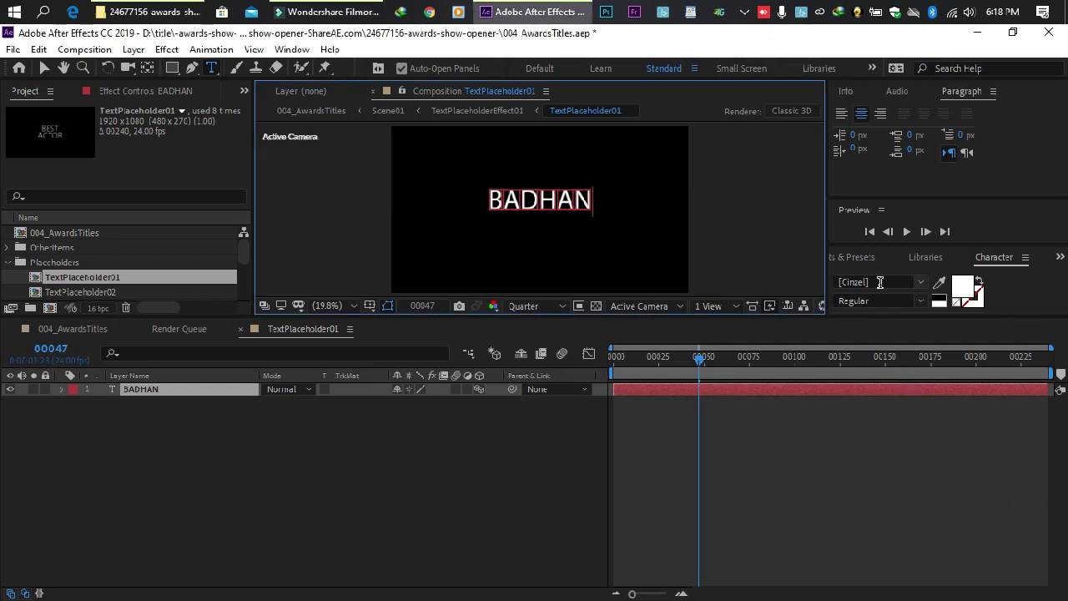
Step: Try to change the title's font to Helvetica with only the text cursor placed in it
click(880, 282)
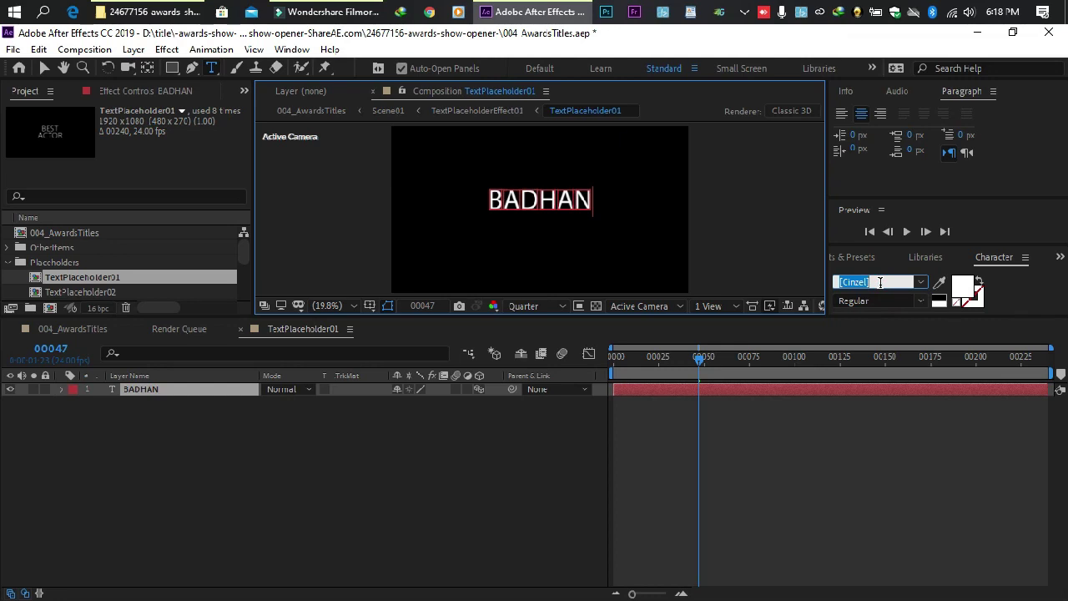
text(h)
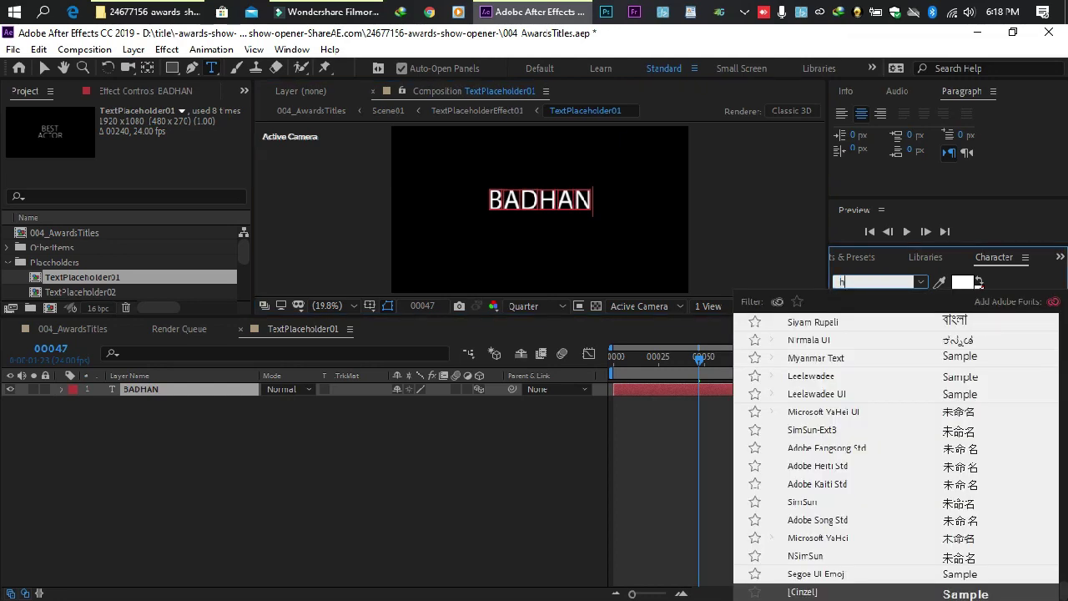
text(el)
click(833, 327)
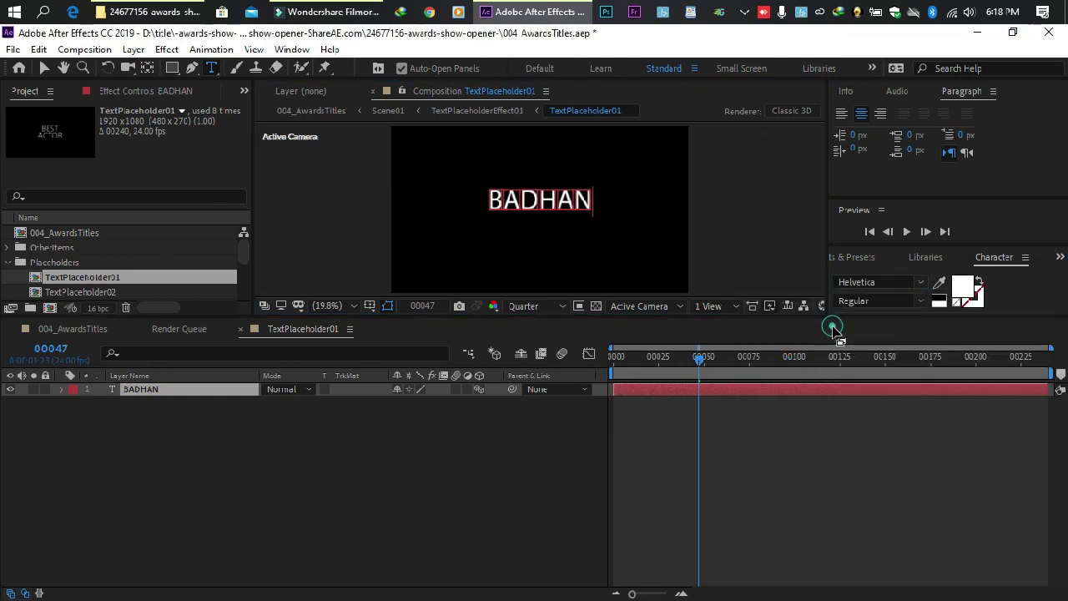
Step: Select the whole name text in TextPlaceholder01 and set its font to Helvetica
click(538, 204)
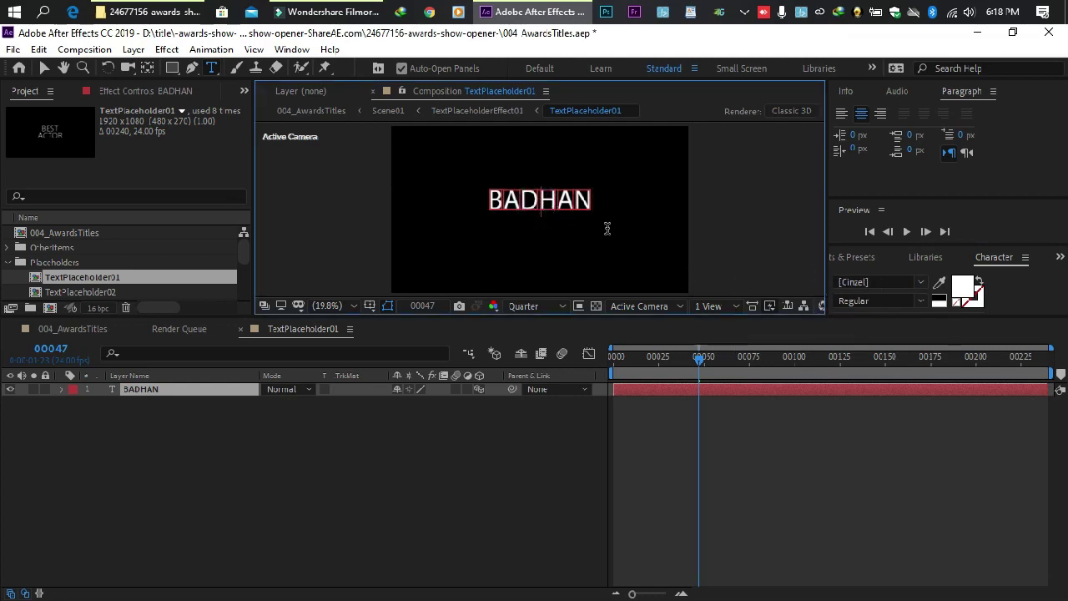
double_click(542, 200)
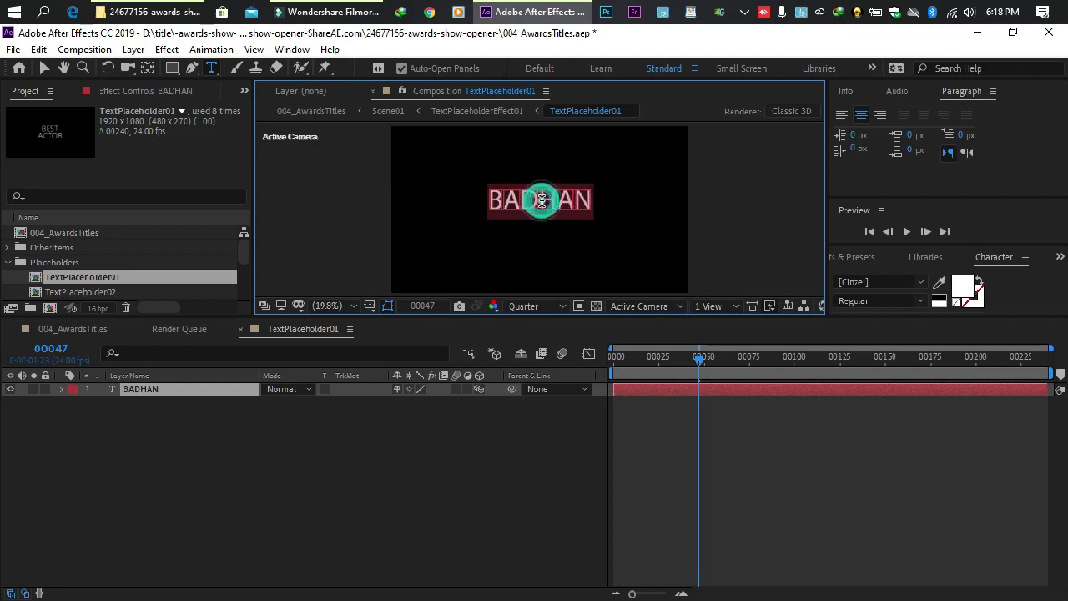
click(870, 282)
text(hel)
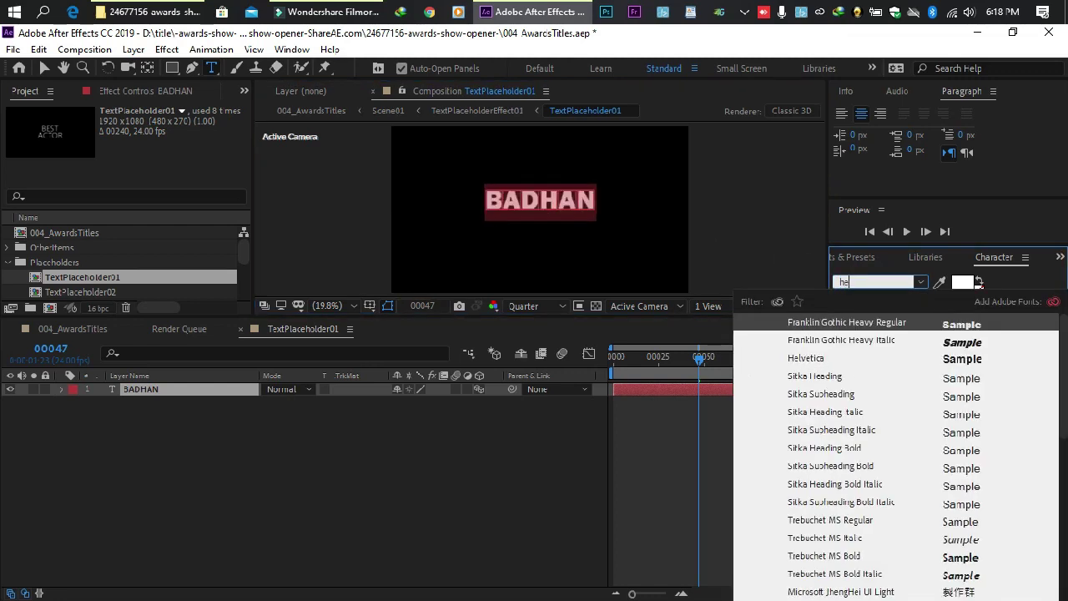
click(805, 323)
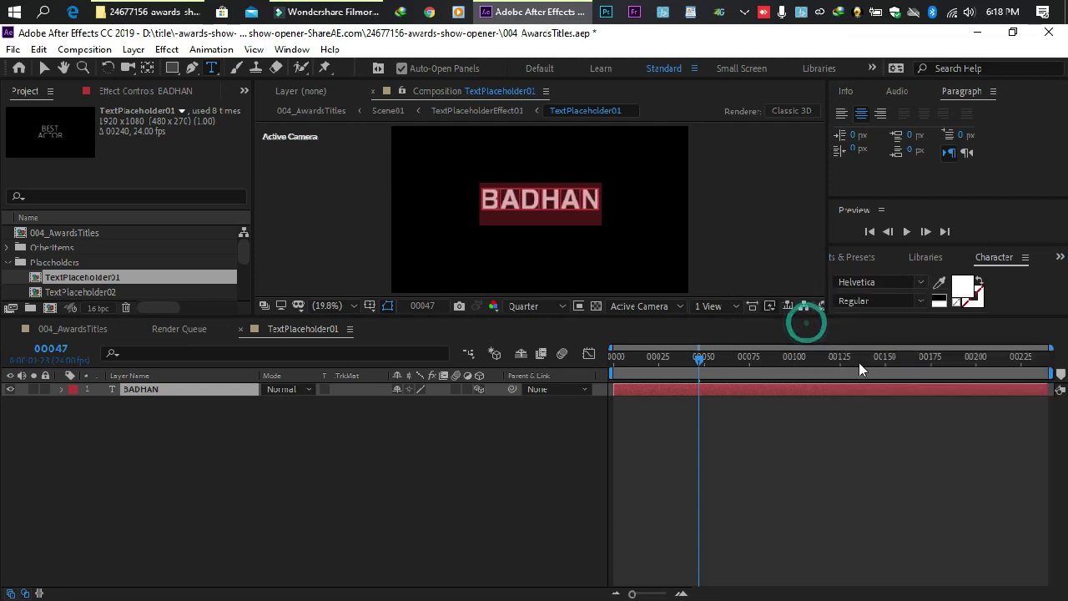
click(759, 202)
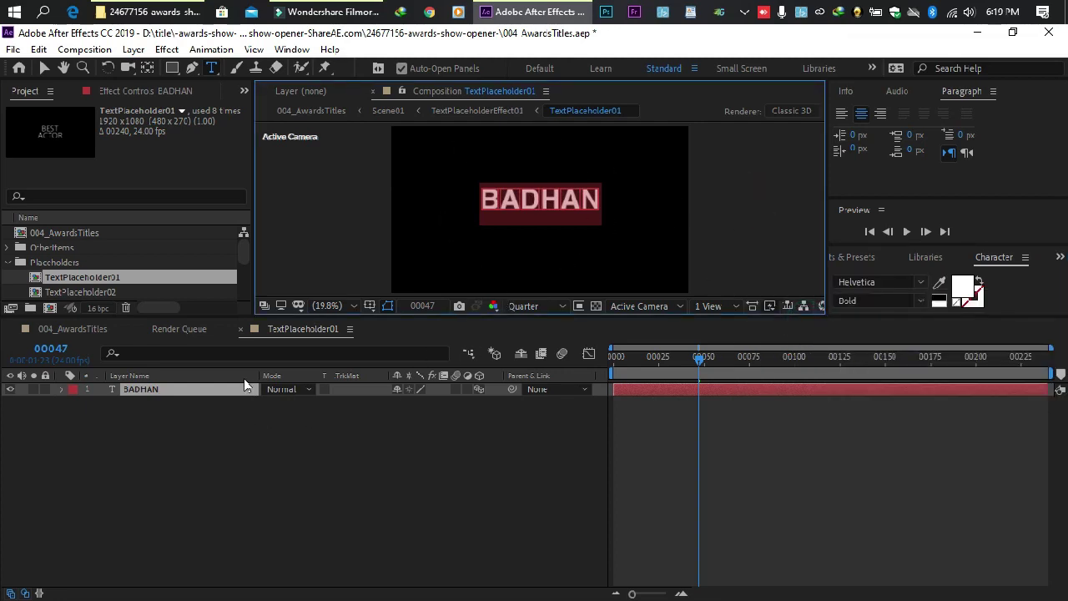
Step: Check the edited title in the 004_AwardsTitles composition at frame 79
click(83, 329)
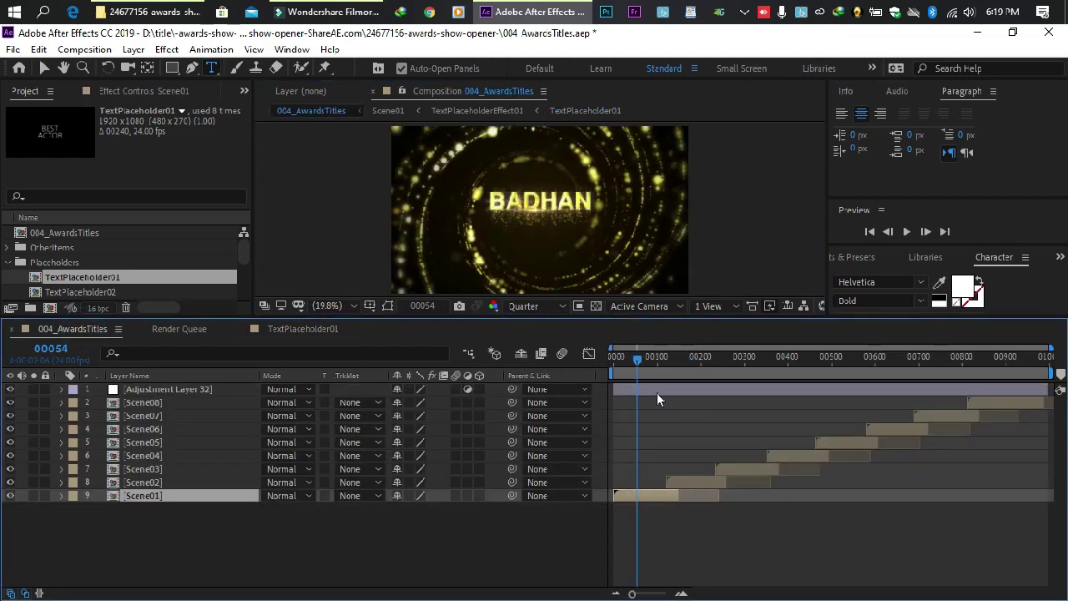
drag(631, 366, 648, 362)
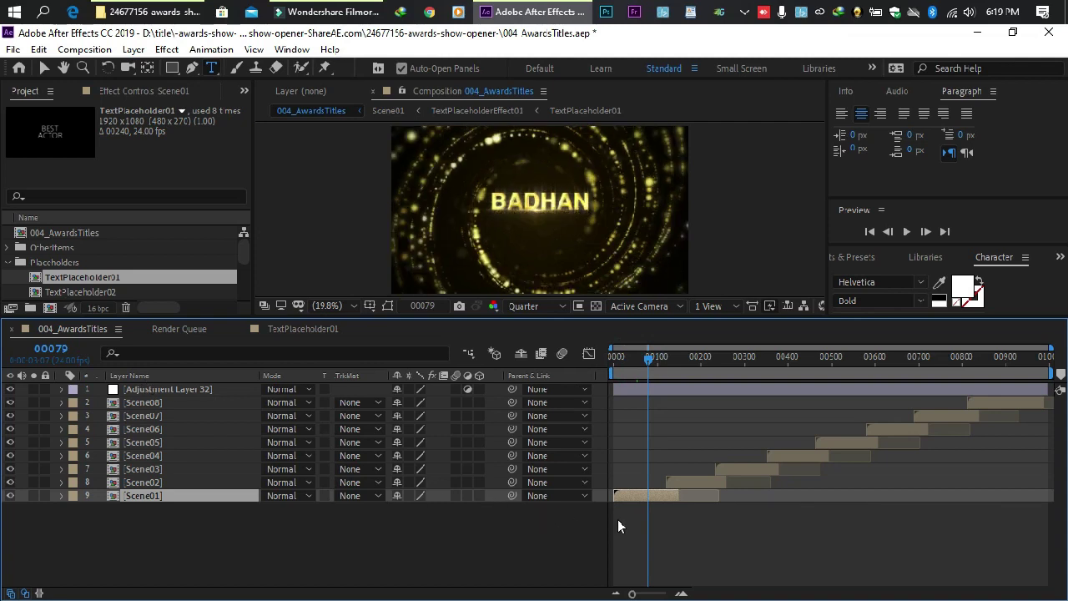
Step: Inspect Scene01 and the TextPlaceholder01 composition nested in it, returning to 004_AwardsTitles and closing the Scene01 timeline
double_click(147, 495)
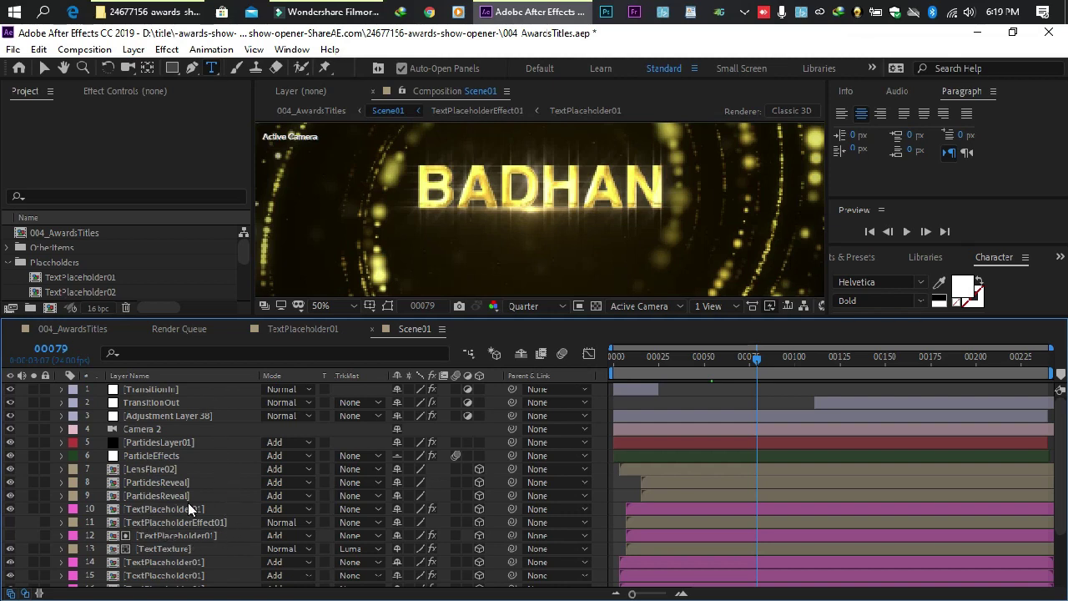
scroll(187, 502, down, 3)
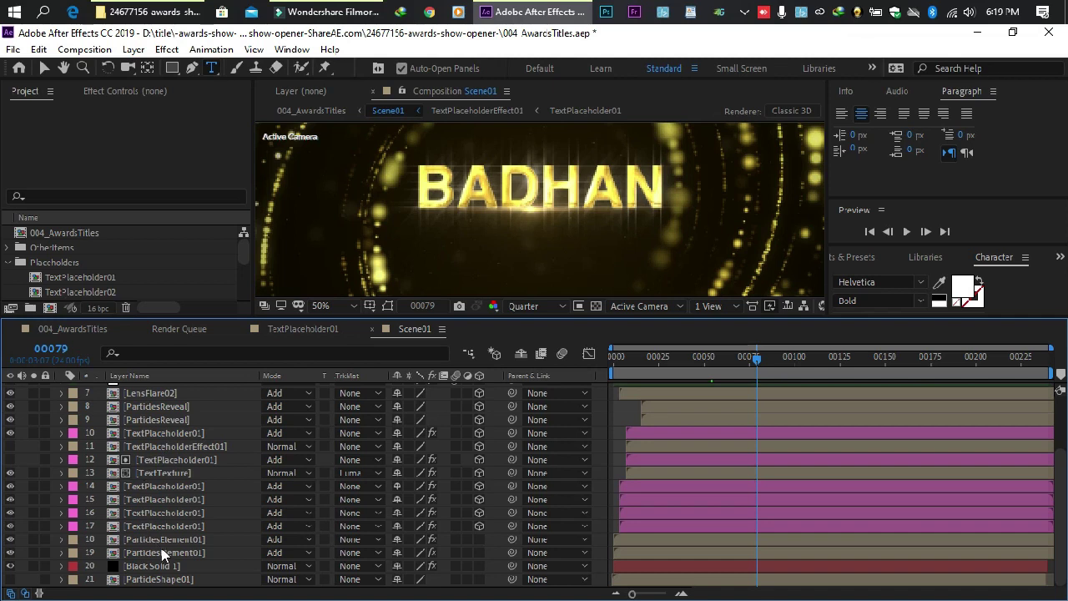
double_click(191, 501)
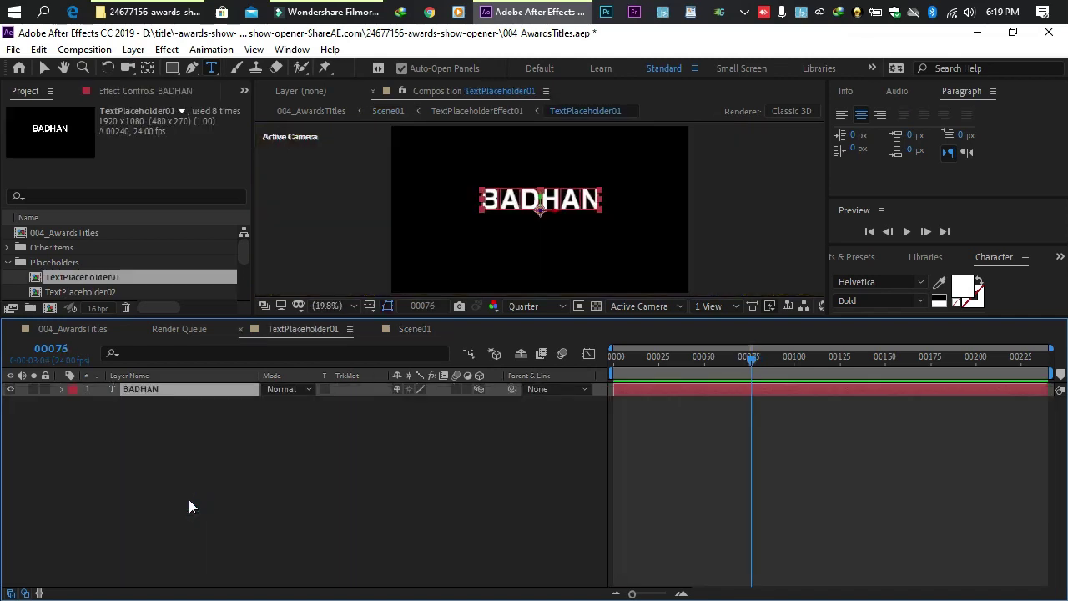
click(99, 330)
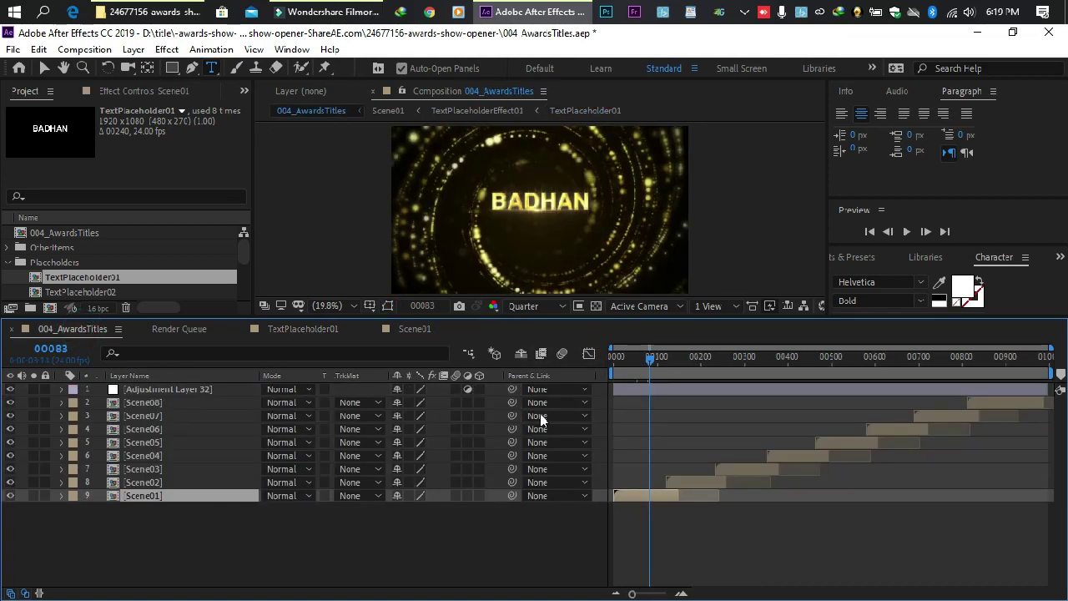
click(373, 328)
Step: Activate the Selection tool and keep the 004_AwardsTitles frame fitted in the viewer at Quarter resolution
click(44, 67)
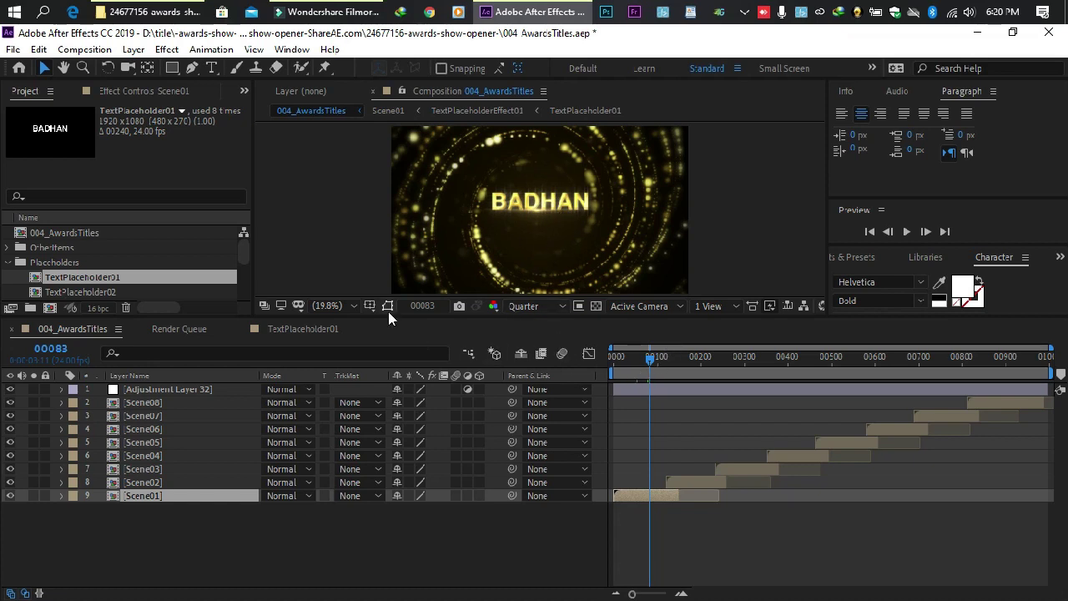
click(345, 304)
click(338, 323)
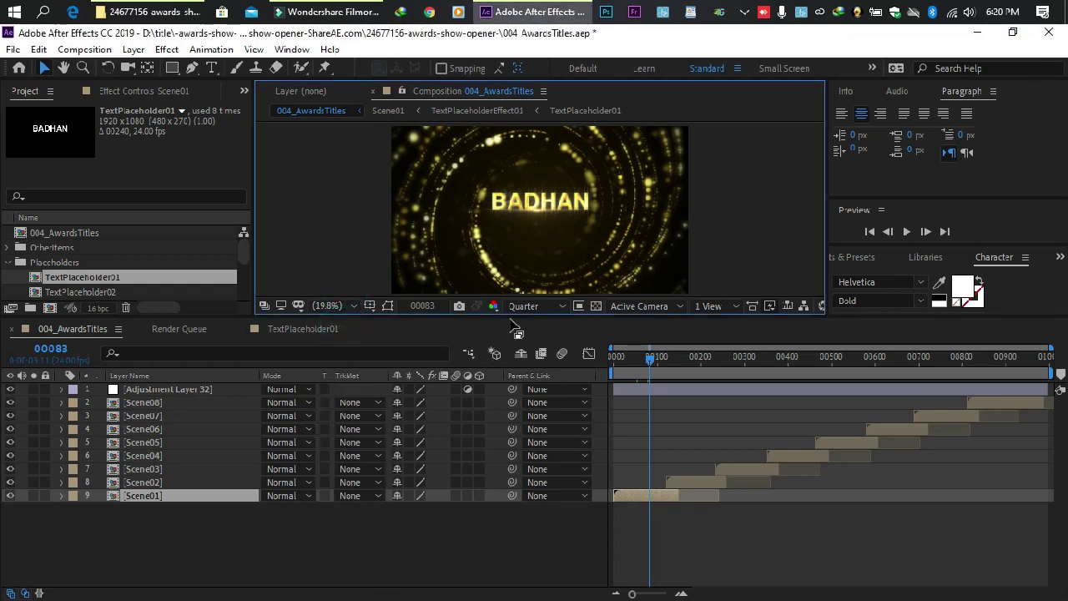
click(526, 305)
click(533, 395)
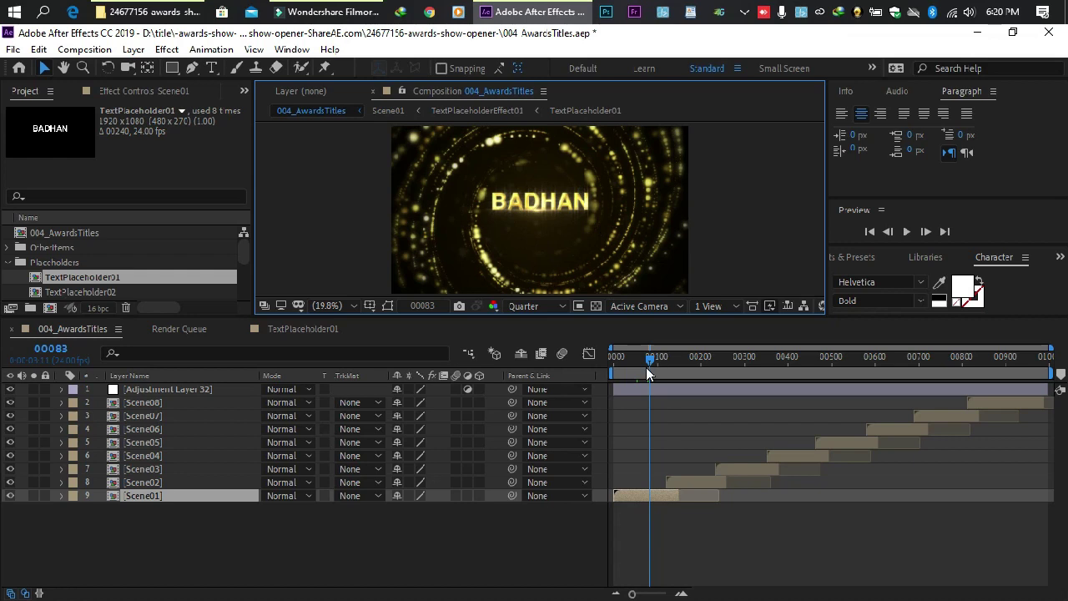
Step: Preview the Scene01 title animation at several points in 004_AwardsTitles, from frame 47 to frame 84
mouse_move(638, 360)
mouse_down()
mouse_move(621, 362)
mouse_move(634, 359)
mouse_up()
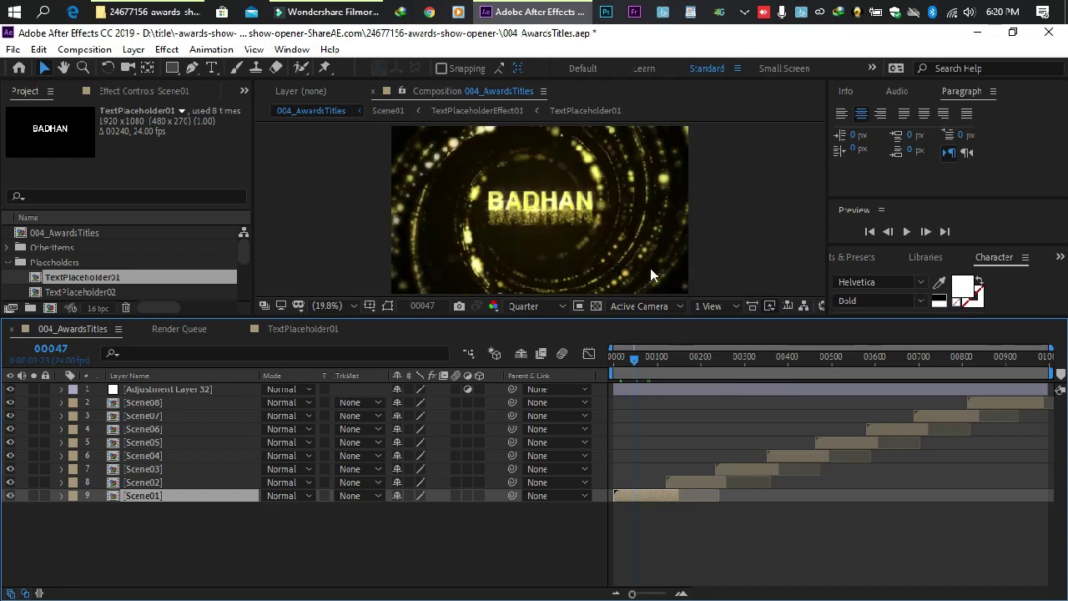
click(640, 362)
click(650, 360)
click(653, 358)
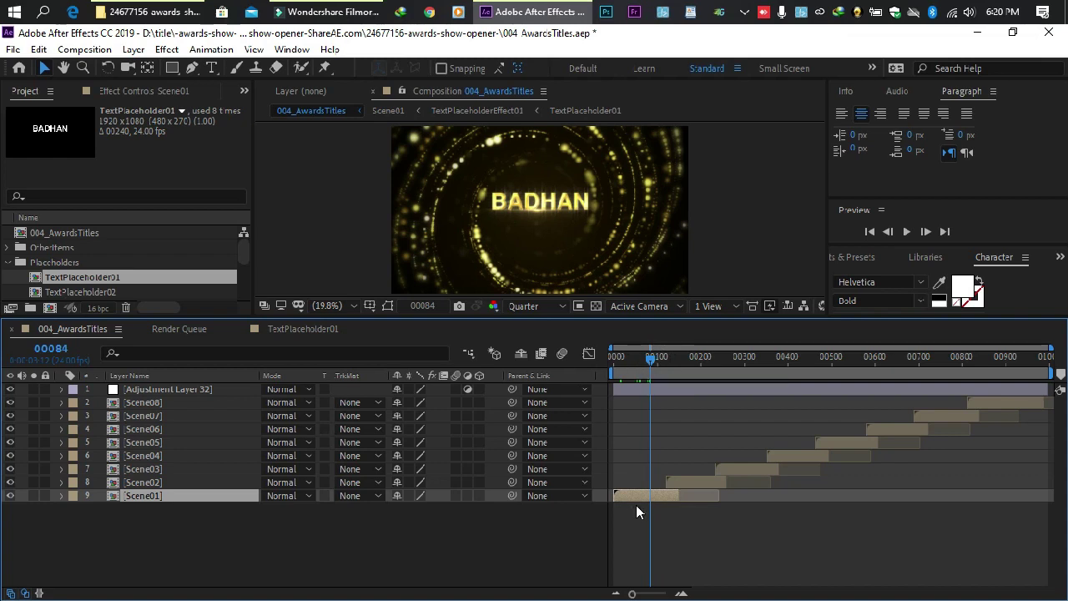
Step: Reposition the title text near the centre of the TextPlaceholder01 frame, checking its placement in the 004_AwardsTitles composition
click(314, 329)
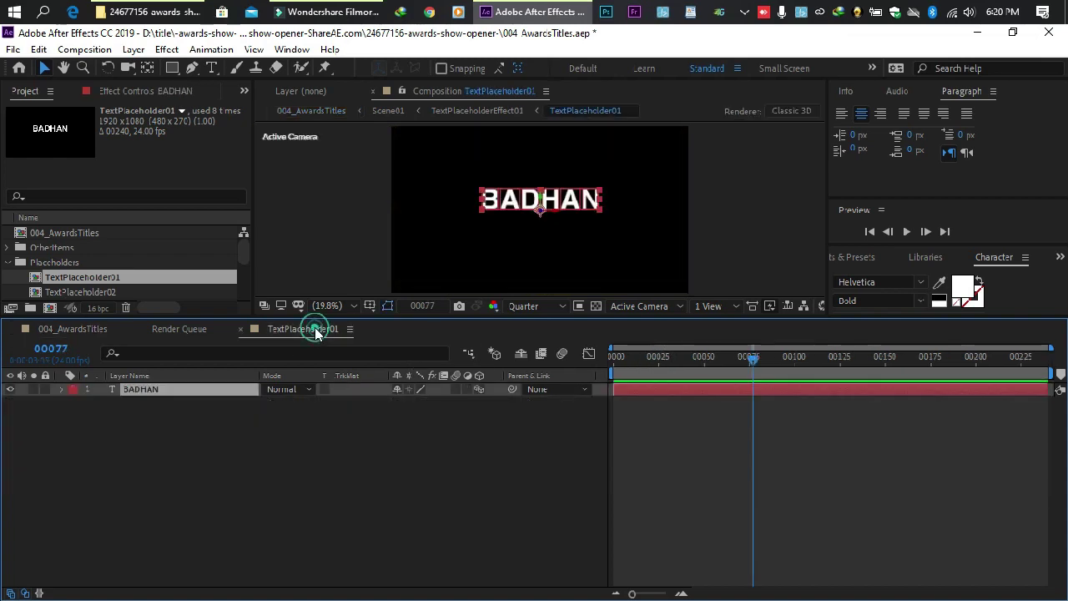
click(511, 207)
drag(509, 204, 510, 212)
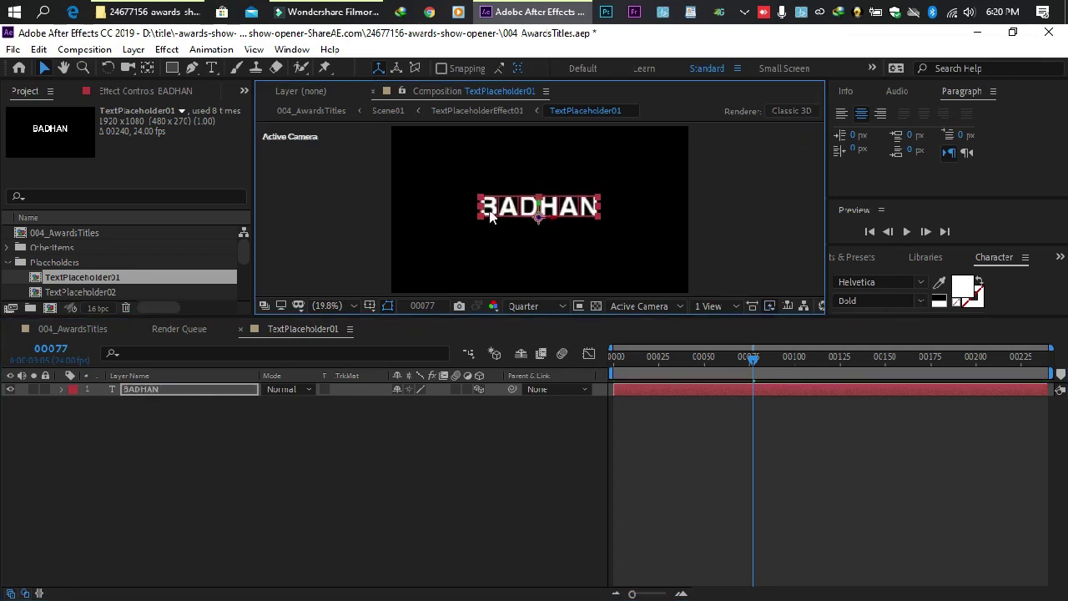
click(86, 327)
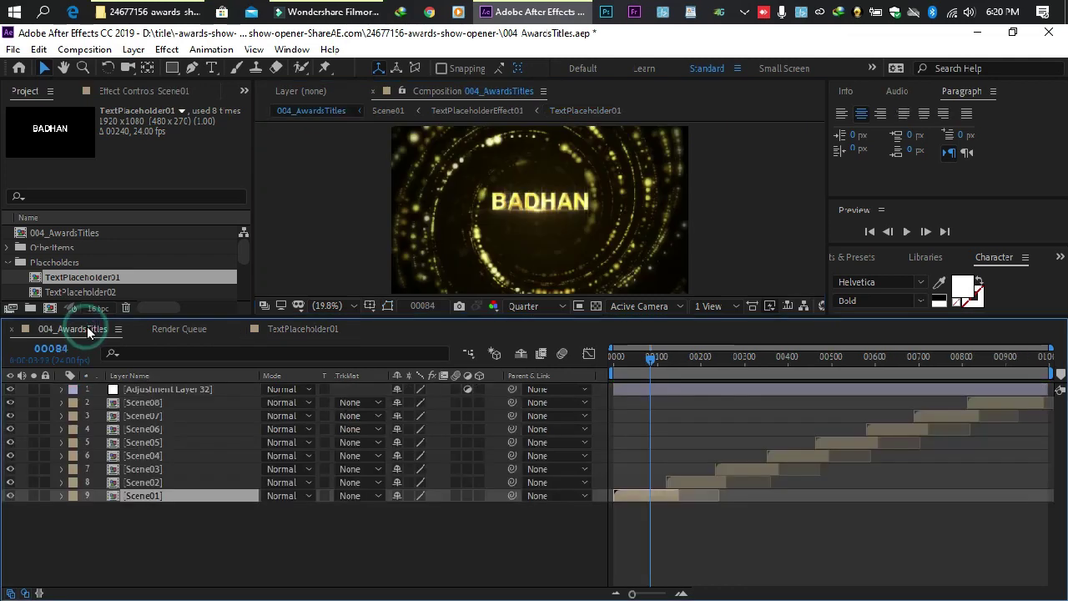
click(325, 328)
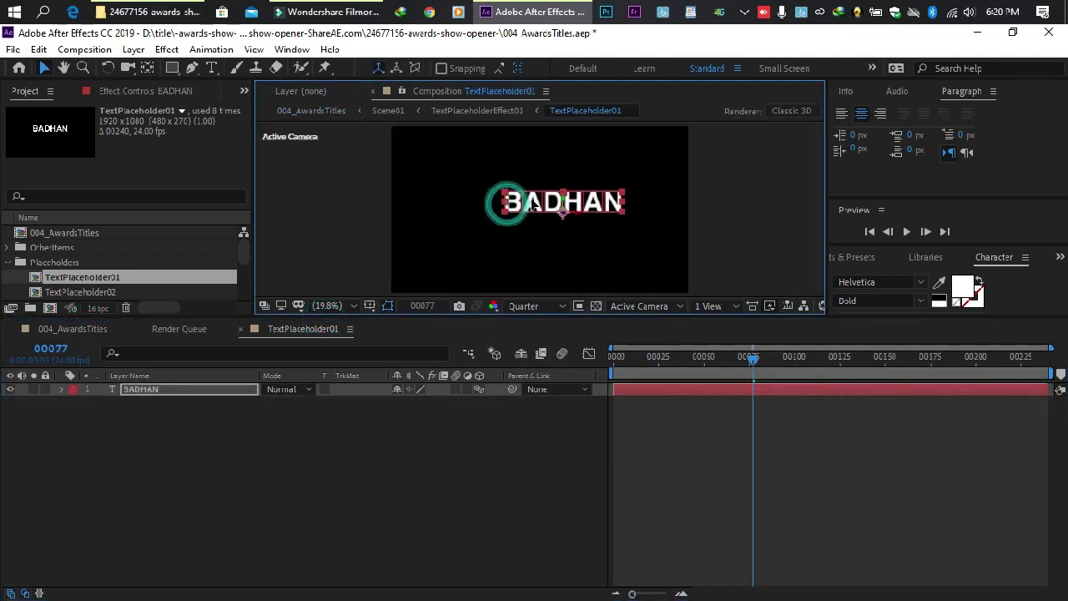
drag(527, 204, 515, 207)
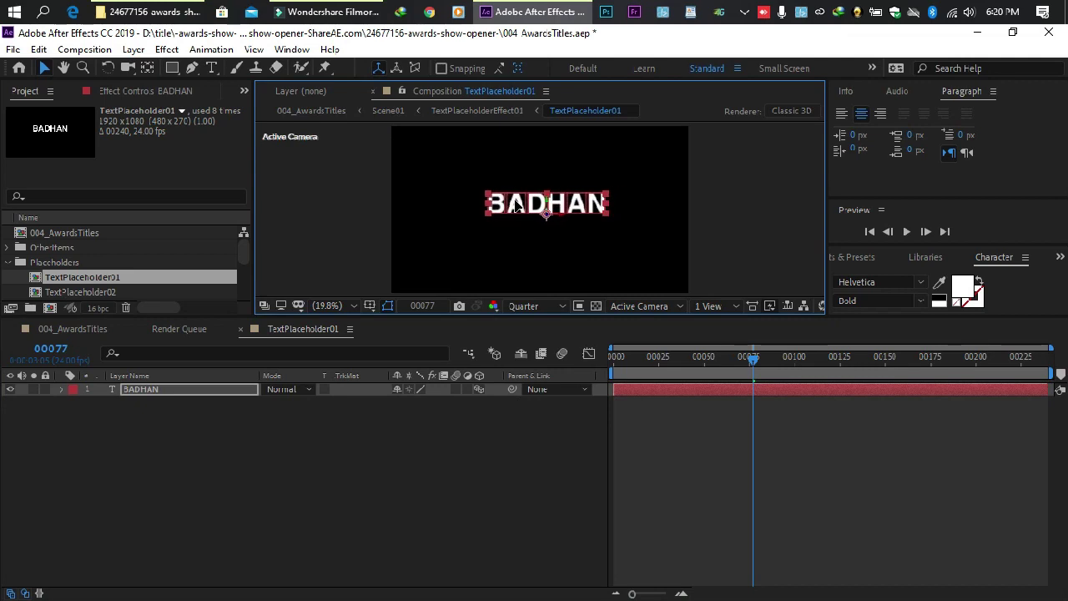
click(73, 328)
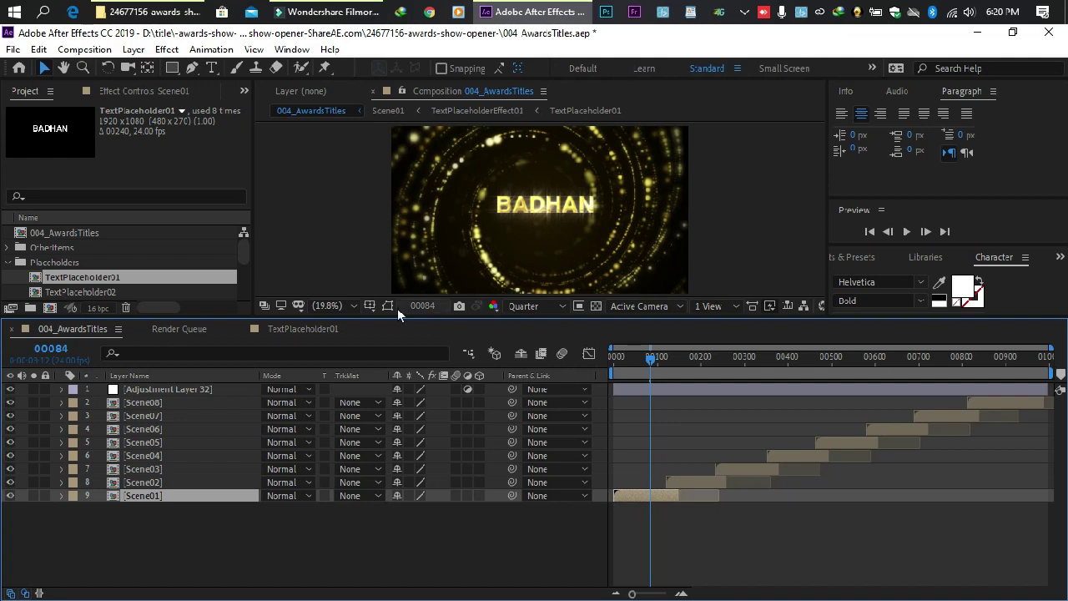
click(302, 329)
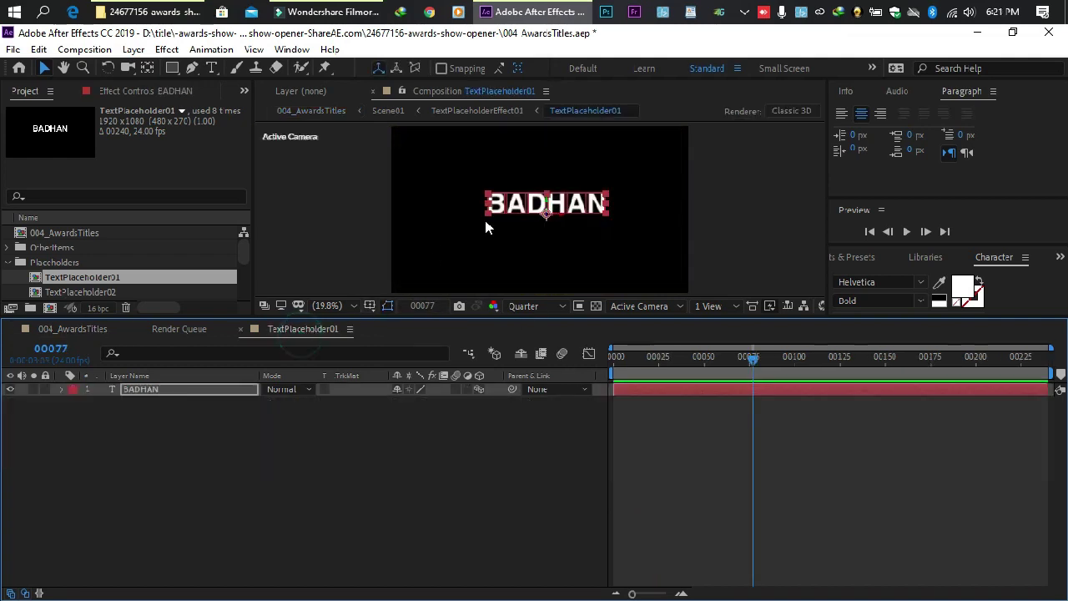
click(106, 330)
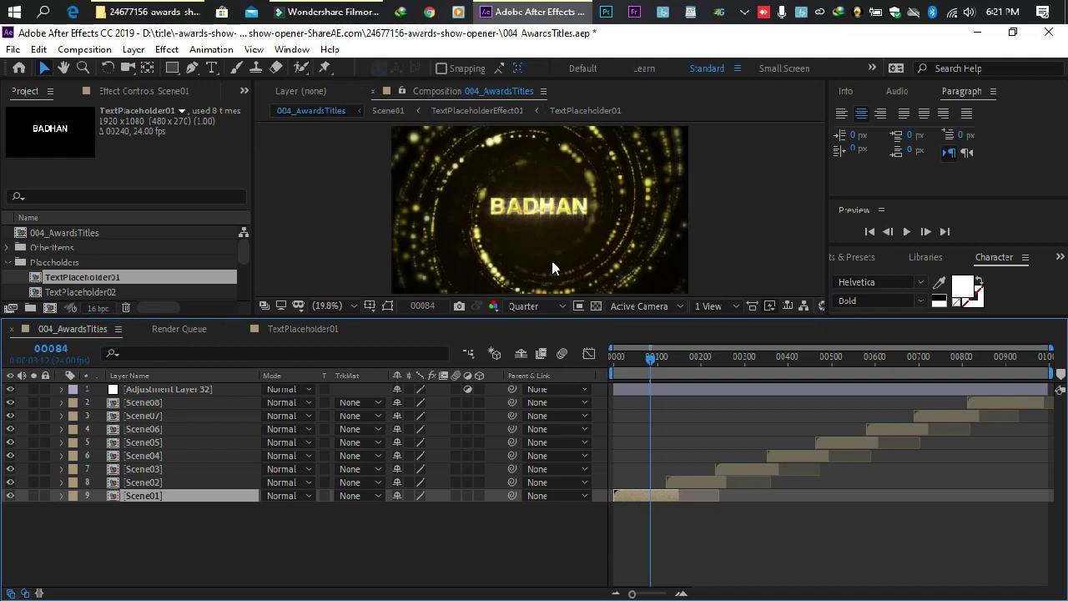
Step: Preview the Scene01 title animation and the transition to Scene02 in 004_AwardsTitles, from frame 45 to frame 163
click(662, 370)
click(634, 364)
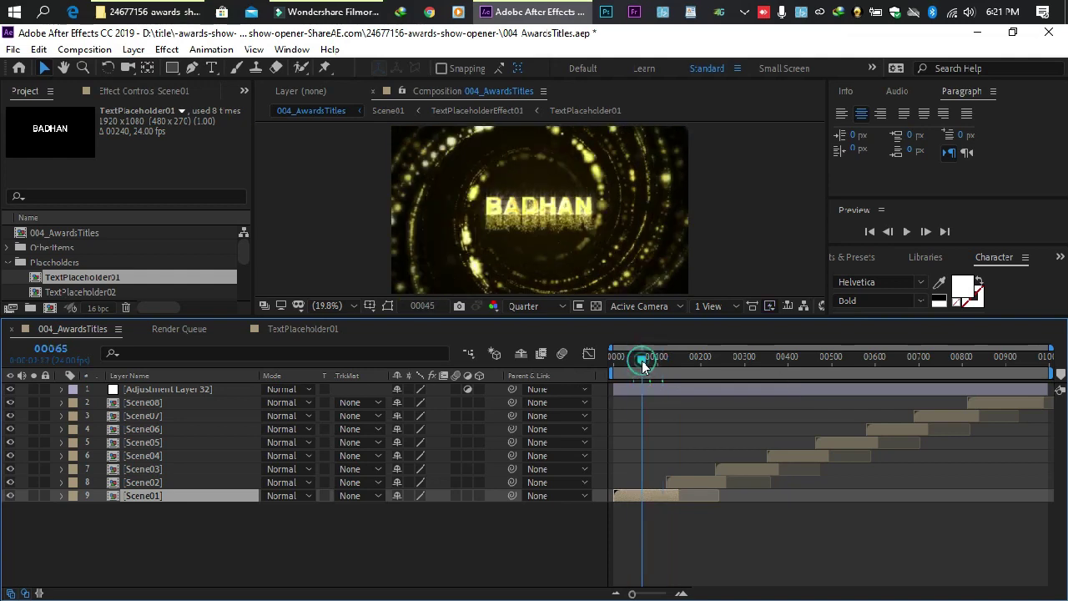
click(649, 361)
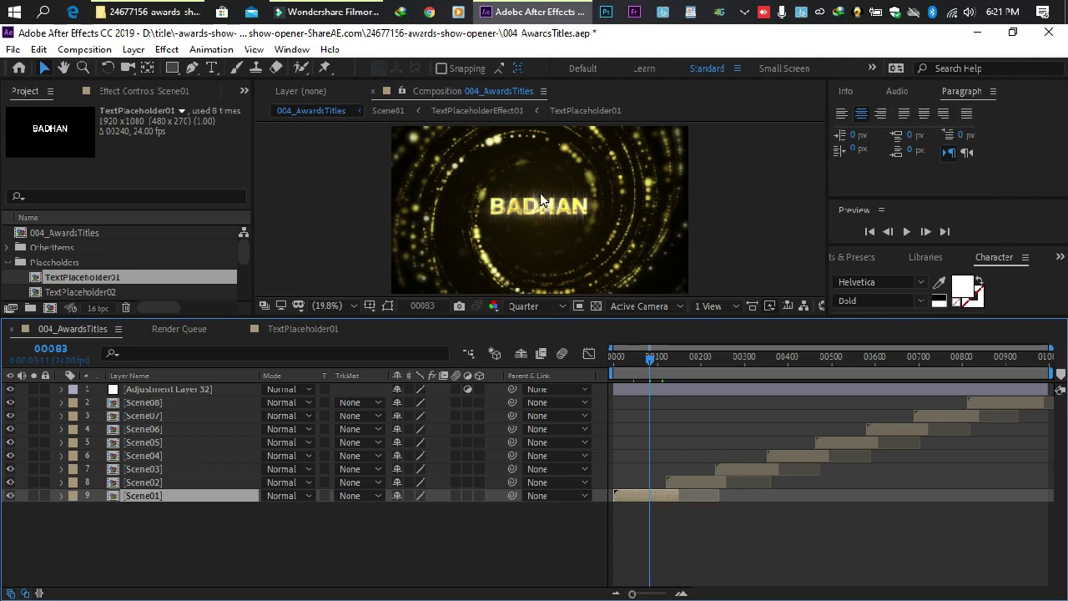
click(678, 360)
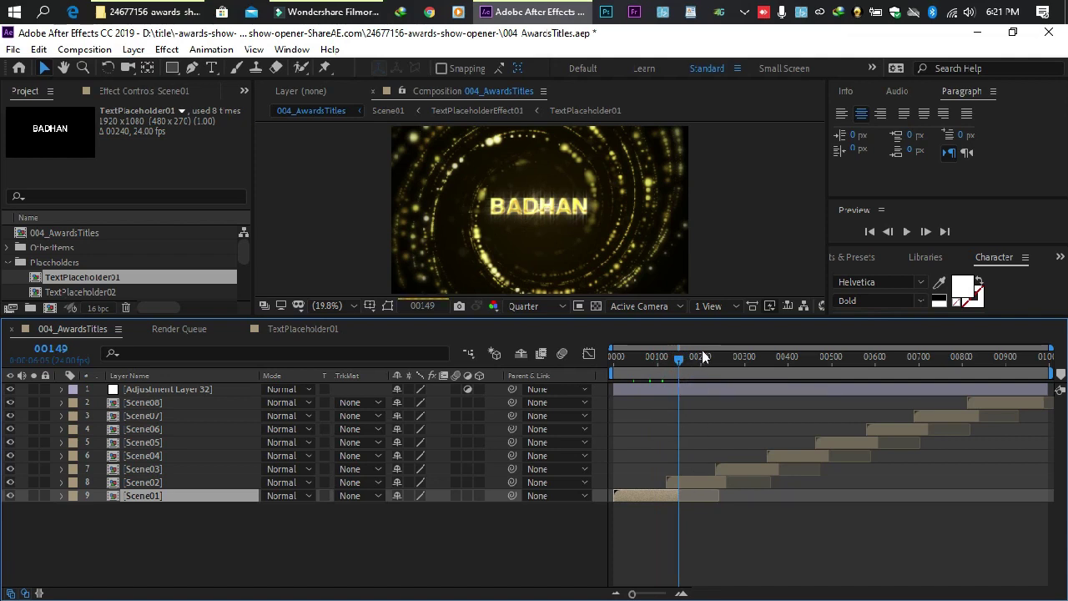
click(684, 356)
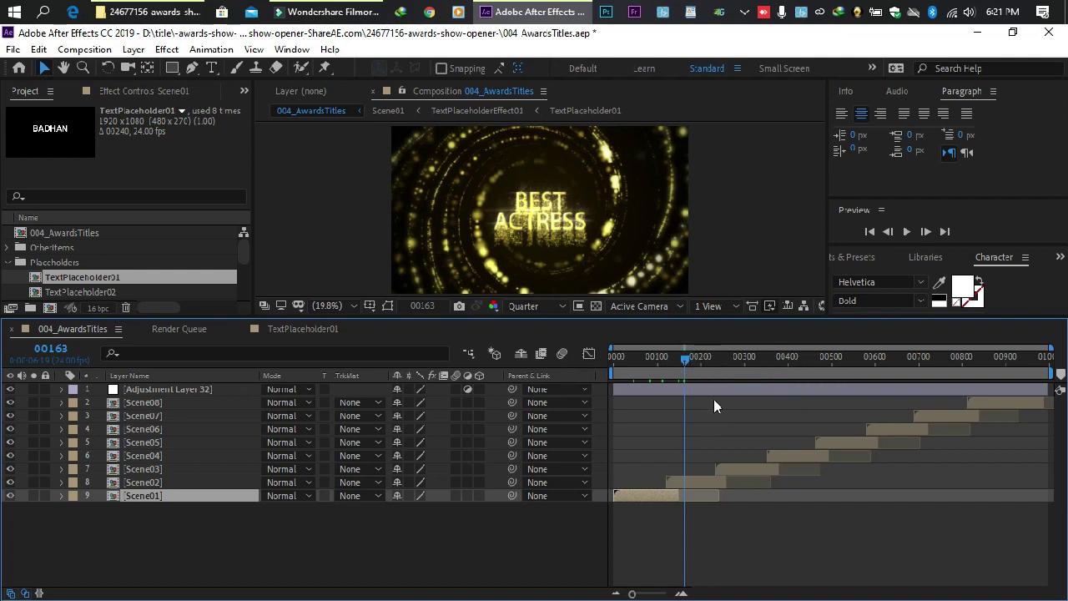
Step: Open the Help text file from the template's project folder and copy the line "Thank you for purchasing our project."
click(974, 34)
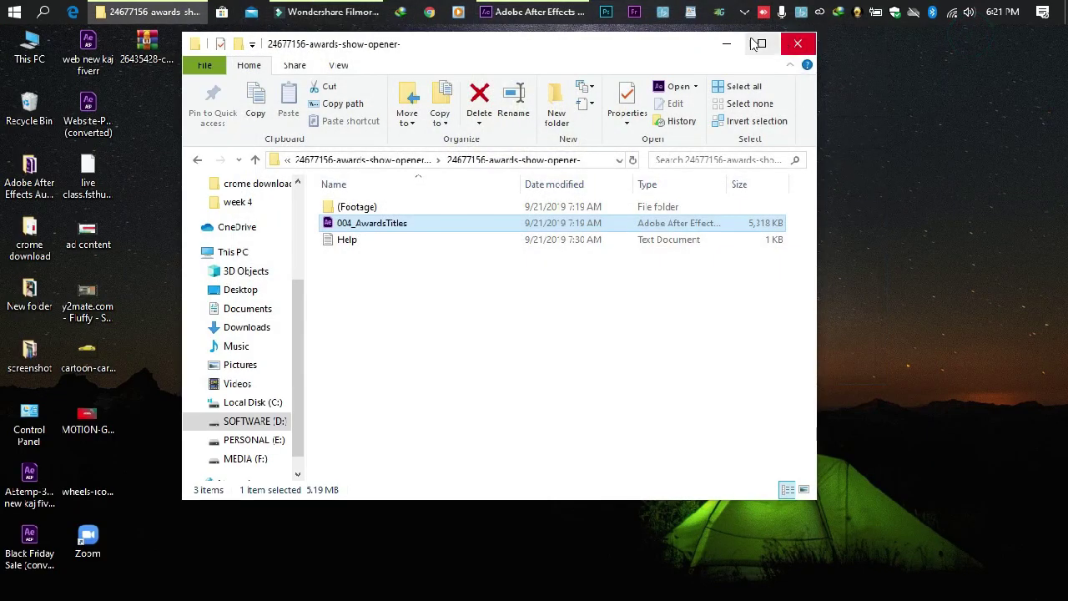
click(351, 243)
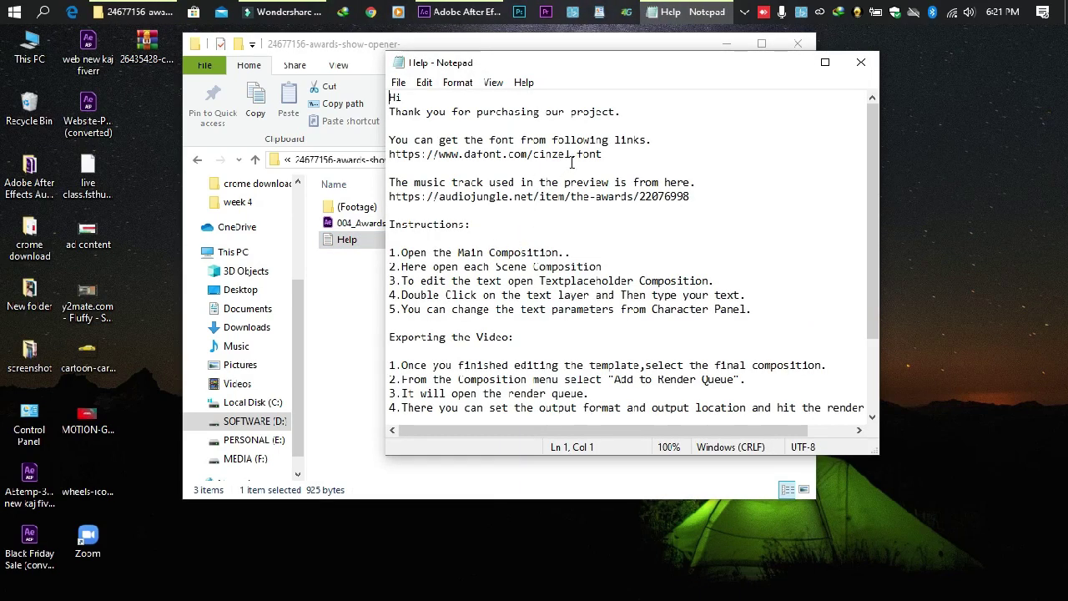
drag(637, 110, 428, 112)
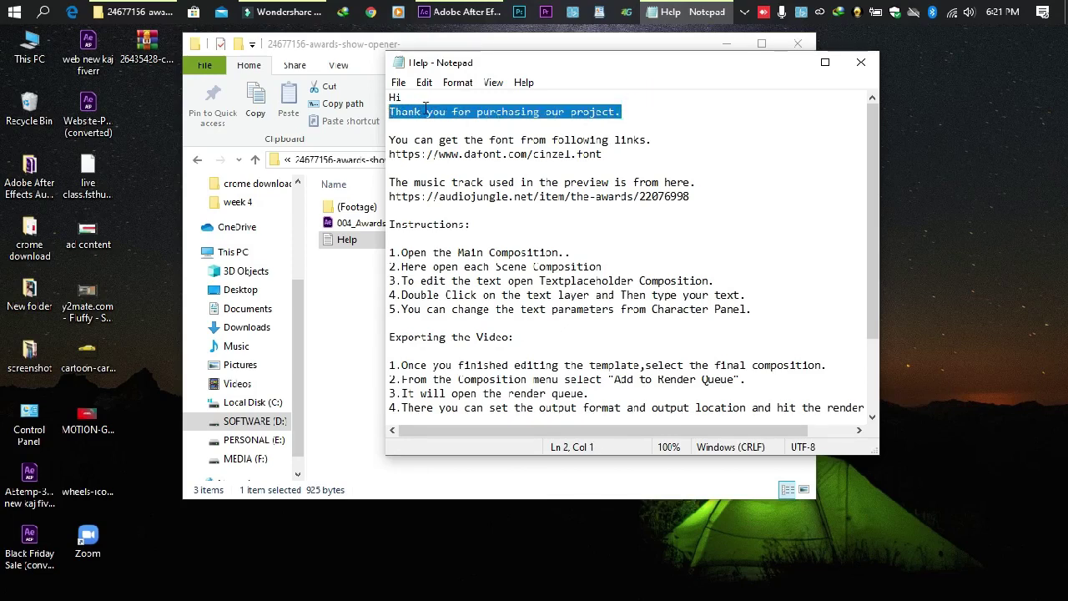
right_click(423, 105)
click(479, 159)
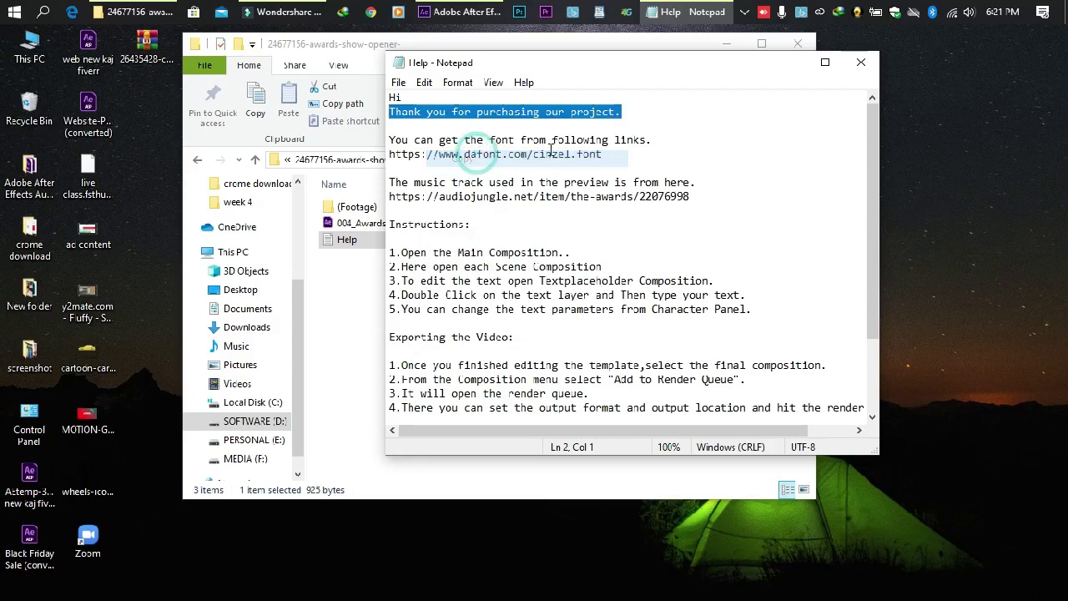
click(776, 63)
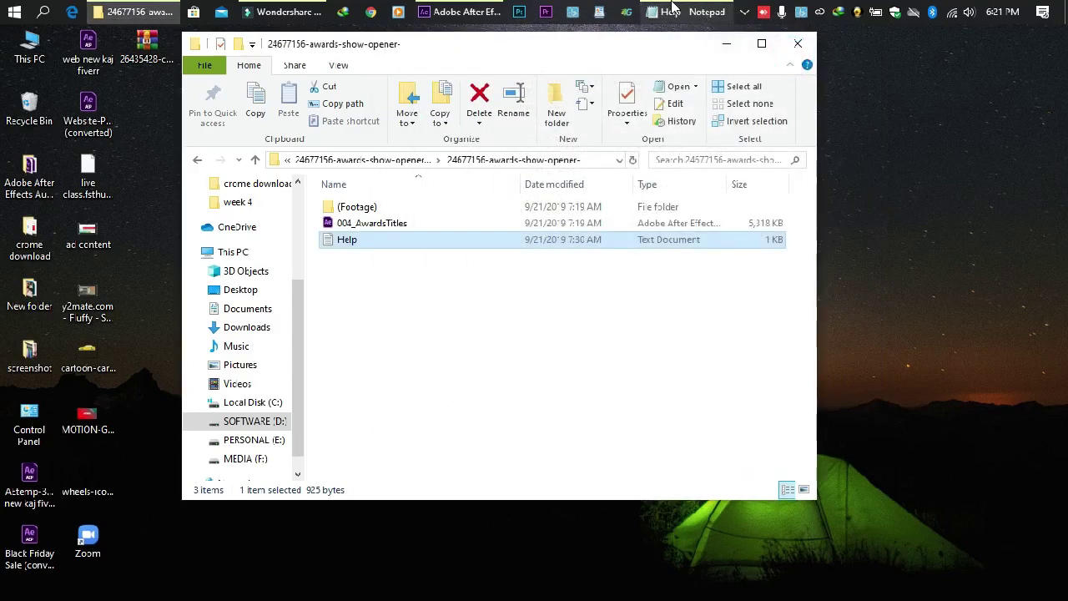
Step: Switch back to After Effects and replace the BEST ACTRESS text in TextPlaceholder02 with the copied "Thank you for purchasing our project."
click(461, 12)
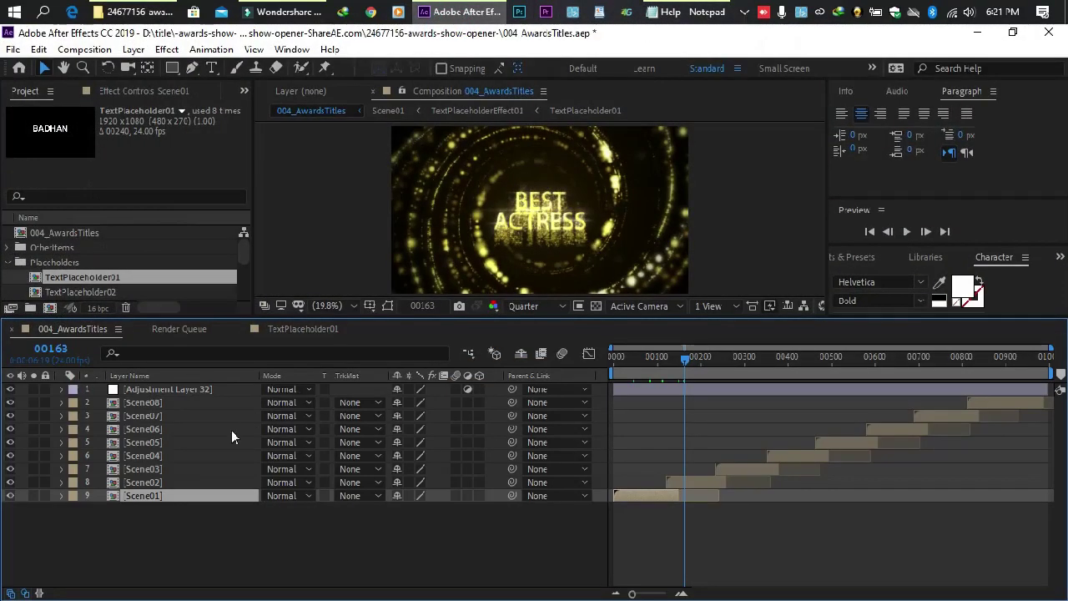
click(148, 483)
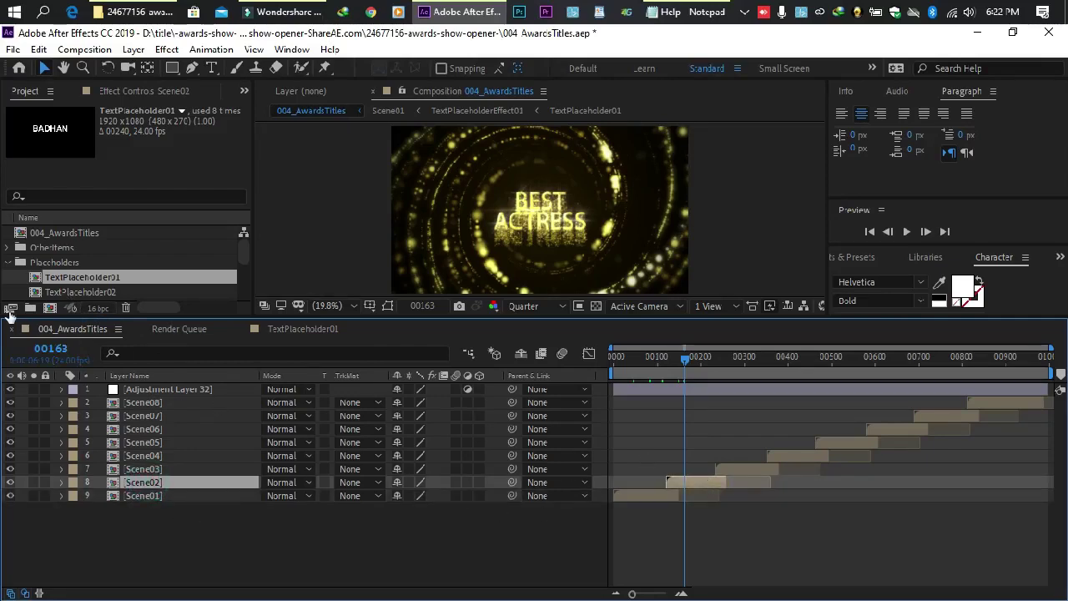
double_click(79, 291)
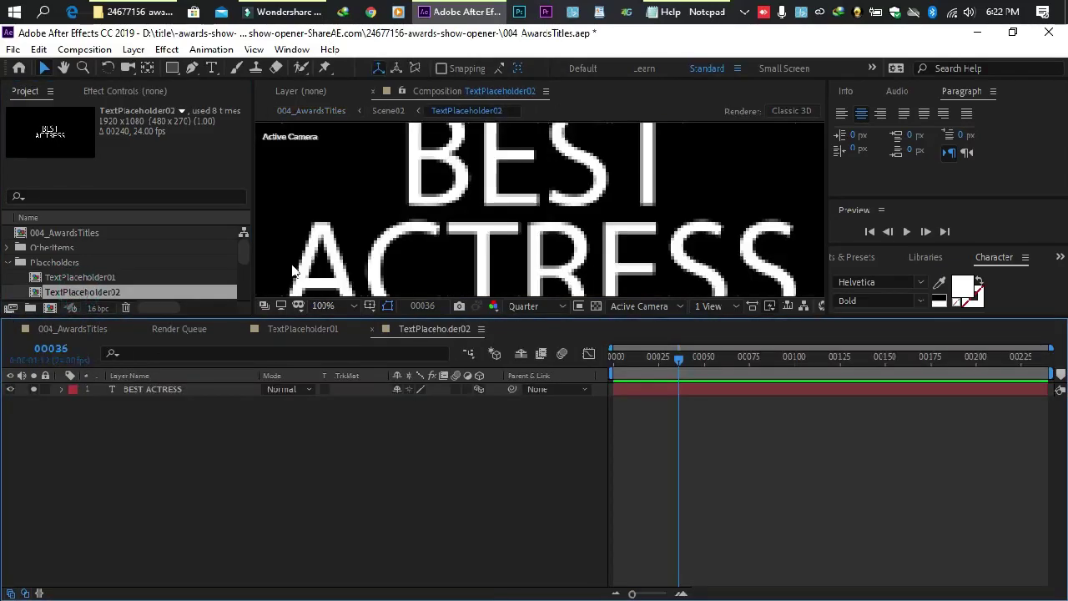
click(327, 306)
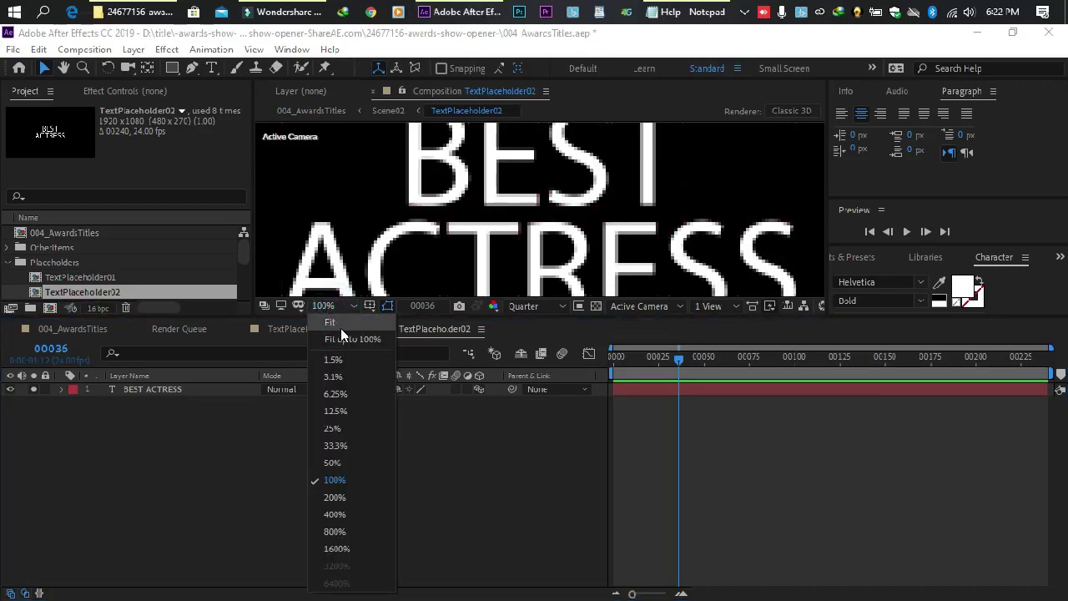
click(340, 328)
click(540, 306)
click(532, 395)
double_click(543, 204)
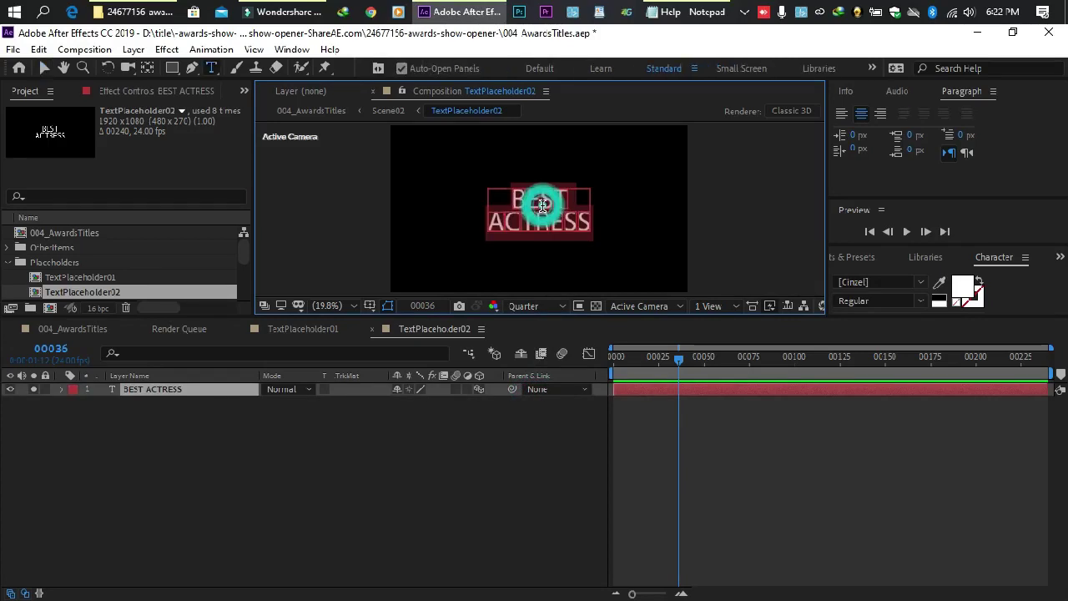
key(ctrl+v)
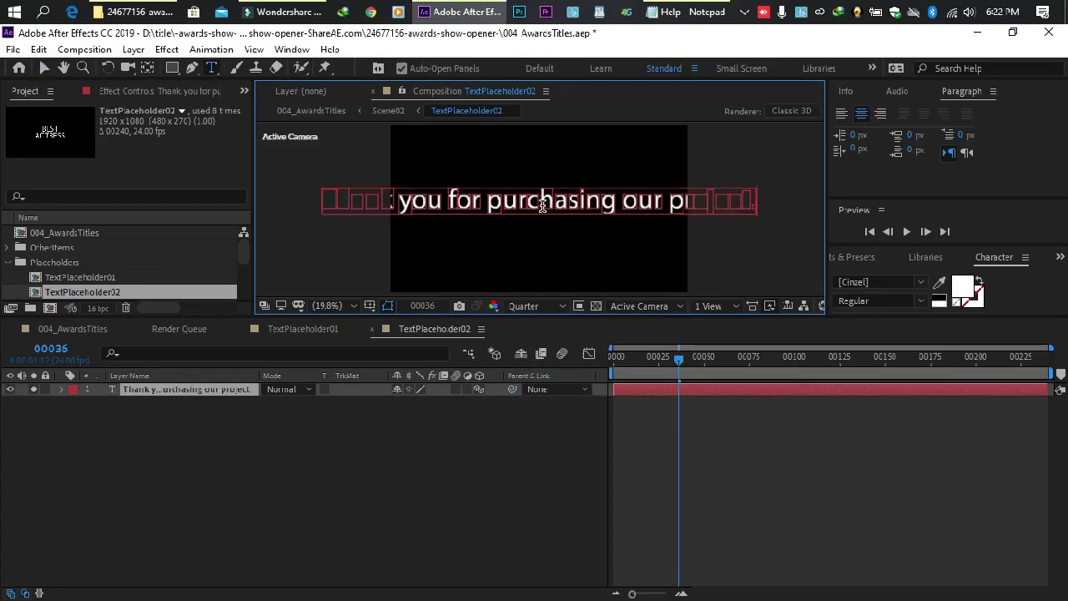
click(745, 13)
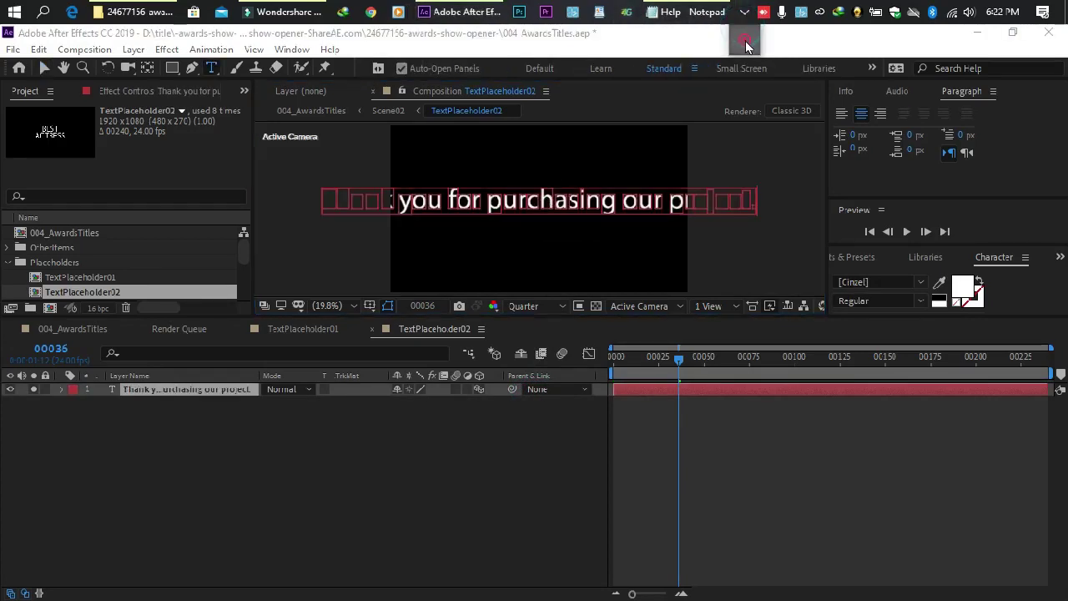
right_click(747, 43)
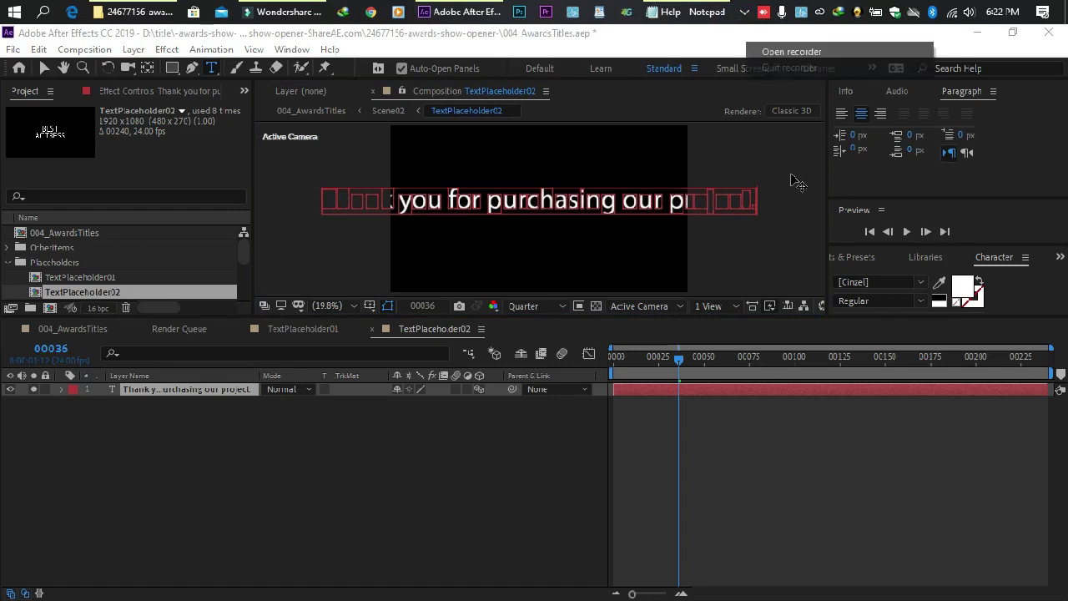
click(820, 53)
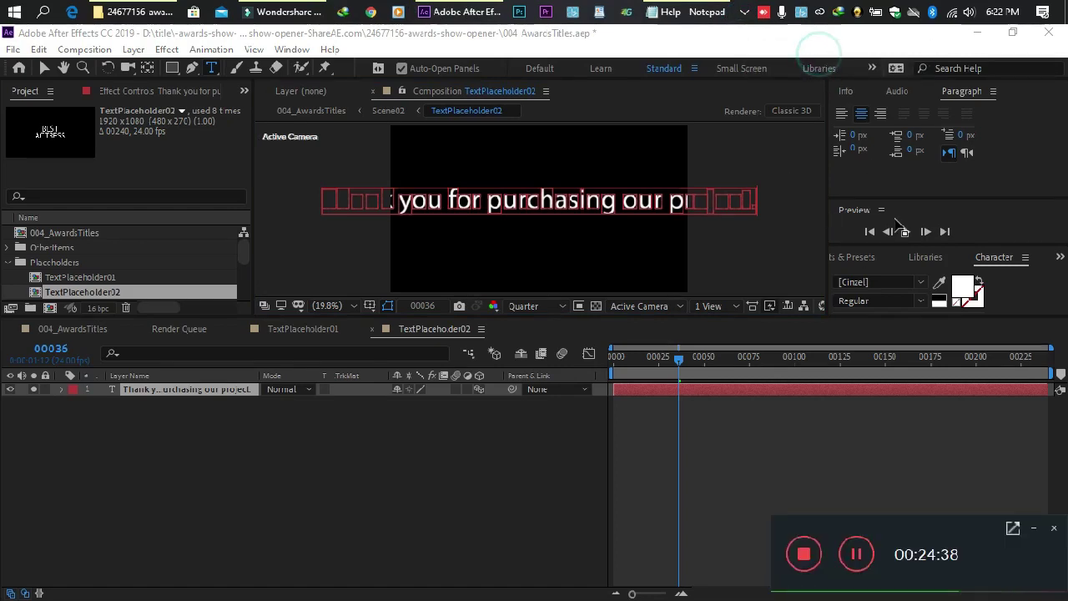
click(1033, 528)
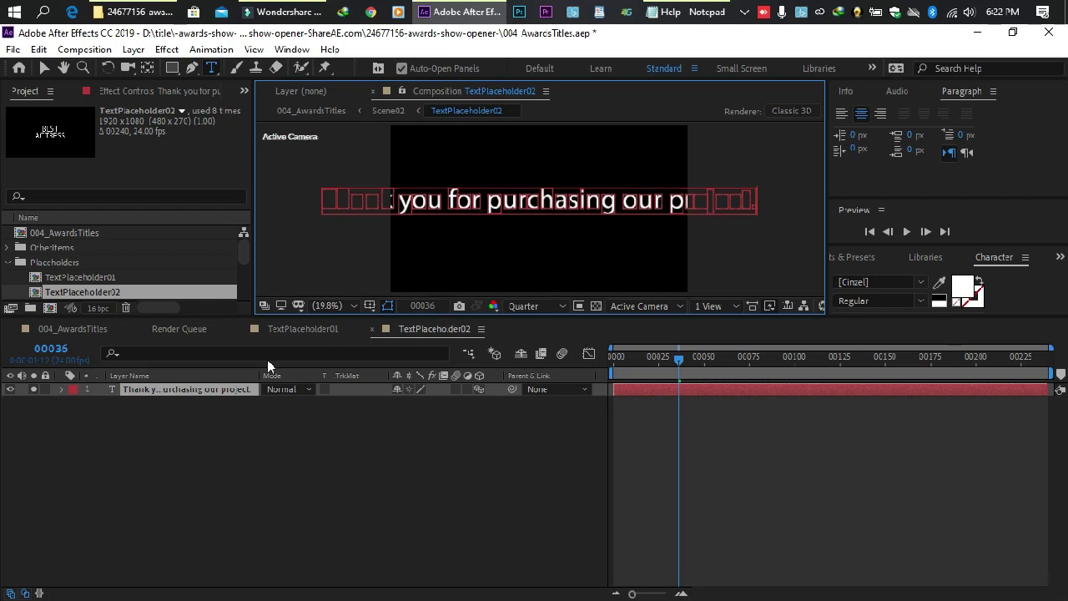
click(170, 390)
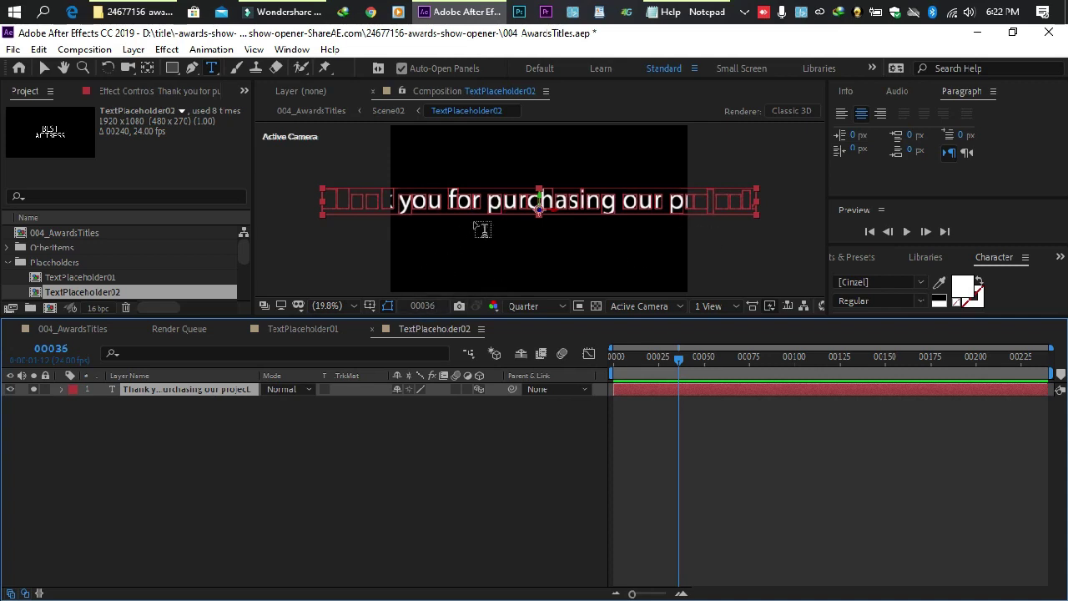
double_click(472, 201)
click(492, 201)
click(500, 203)
click(476, 201)
click(488, 200)
click(165, 391)
click(97, 447)
click(197, 473)
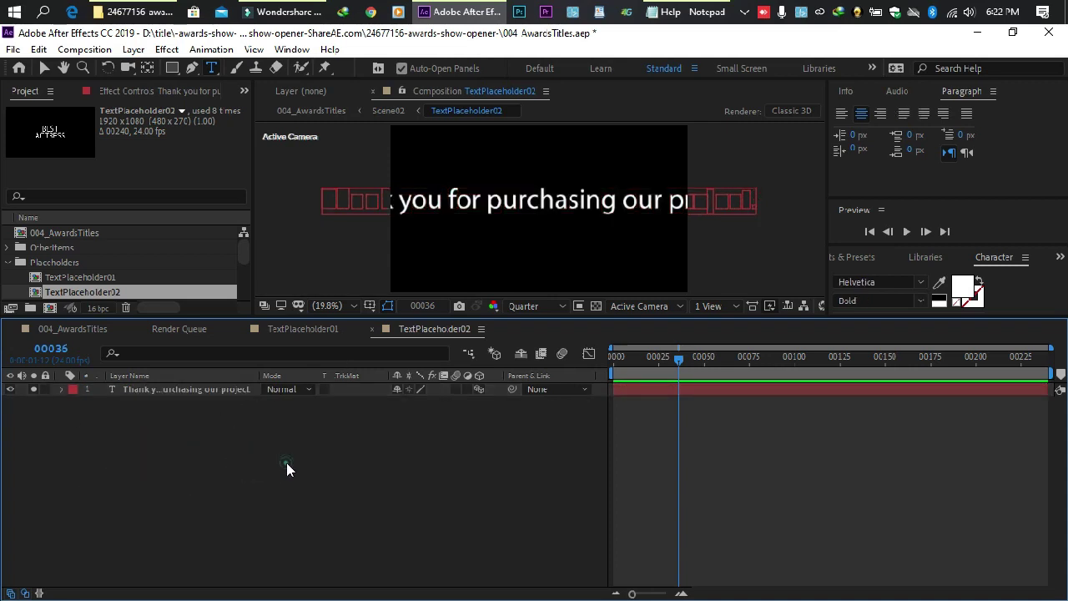
click(238, 446)
Step: Scale the TextPlaceholder02 text layer uniformly to 56% so the whole sentence fits within the frame
click(200, 390)
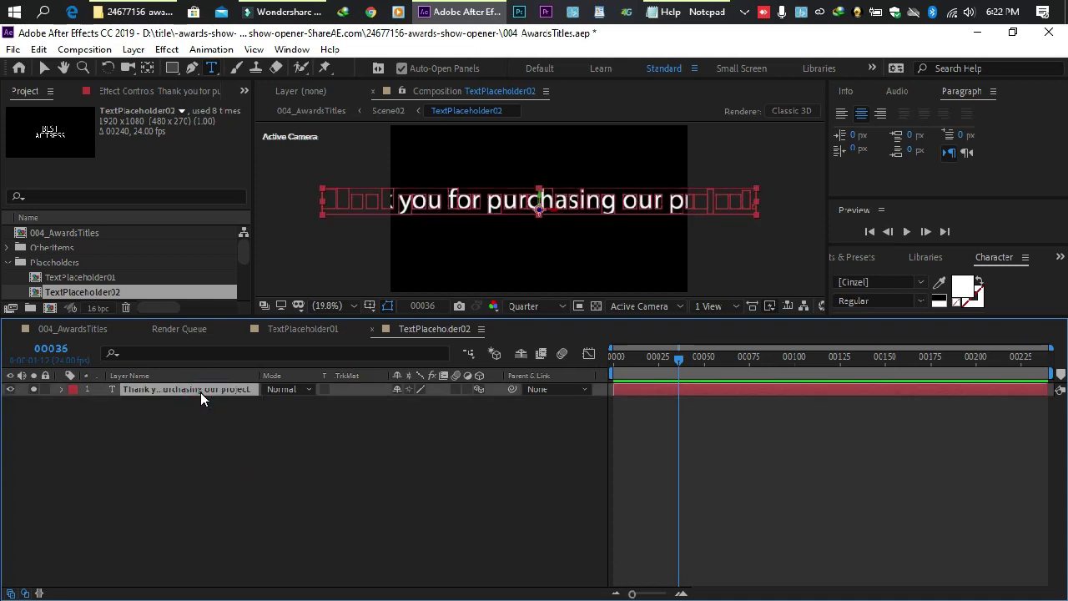
key(s)
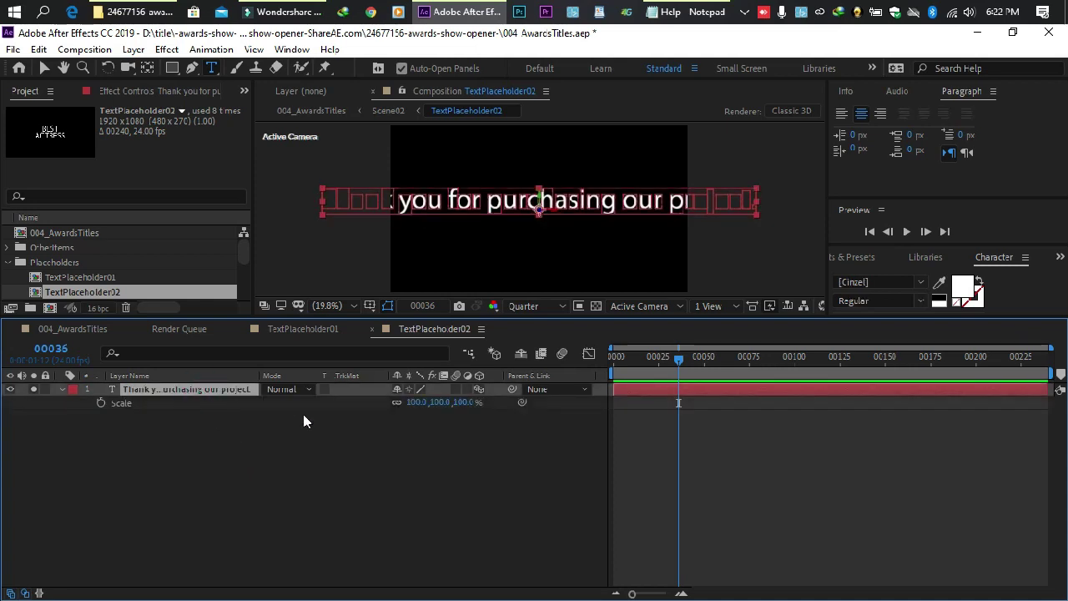
drag(419, 404, 390, 405)
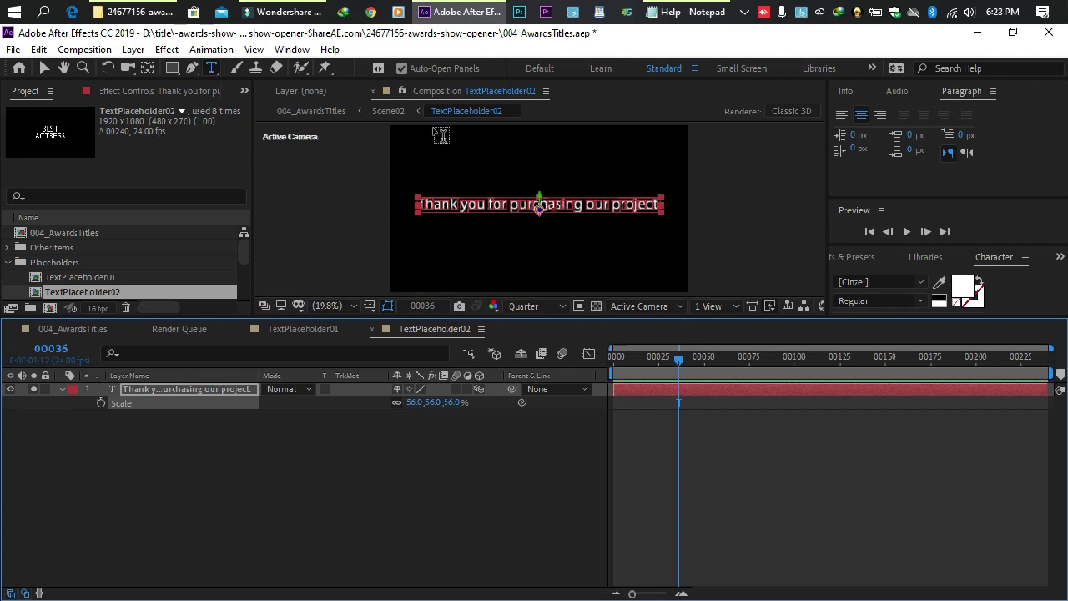
Step: Switch to the Help file in Notepad and copy the line "You can get the font from following links."
click(671, 12)
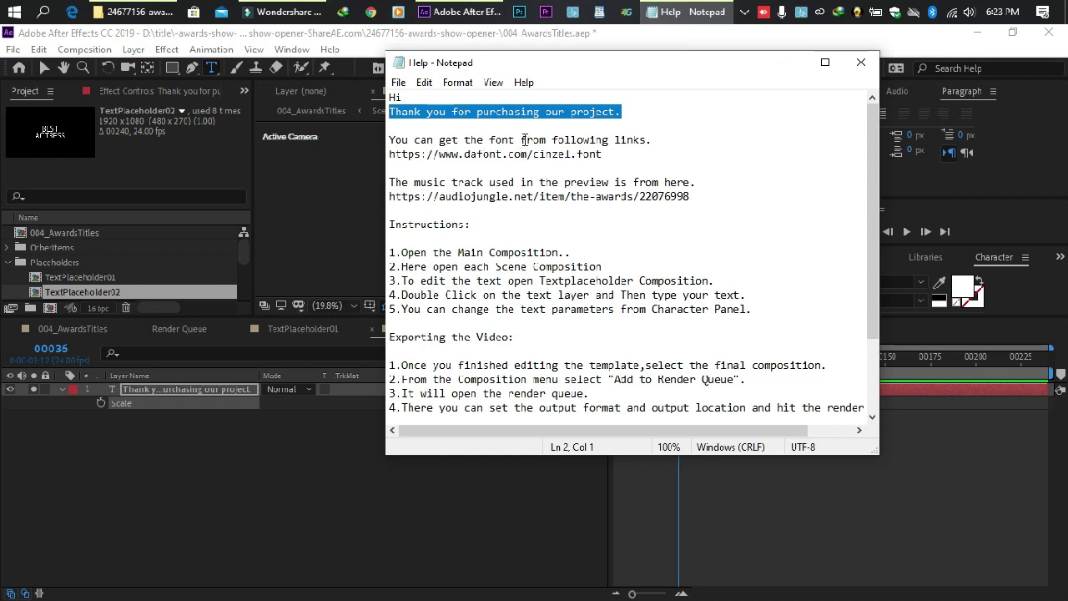
drag(655, 139, 387, 125)
right_click(436, 140)
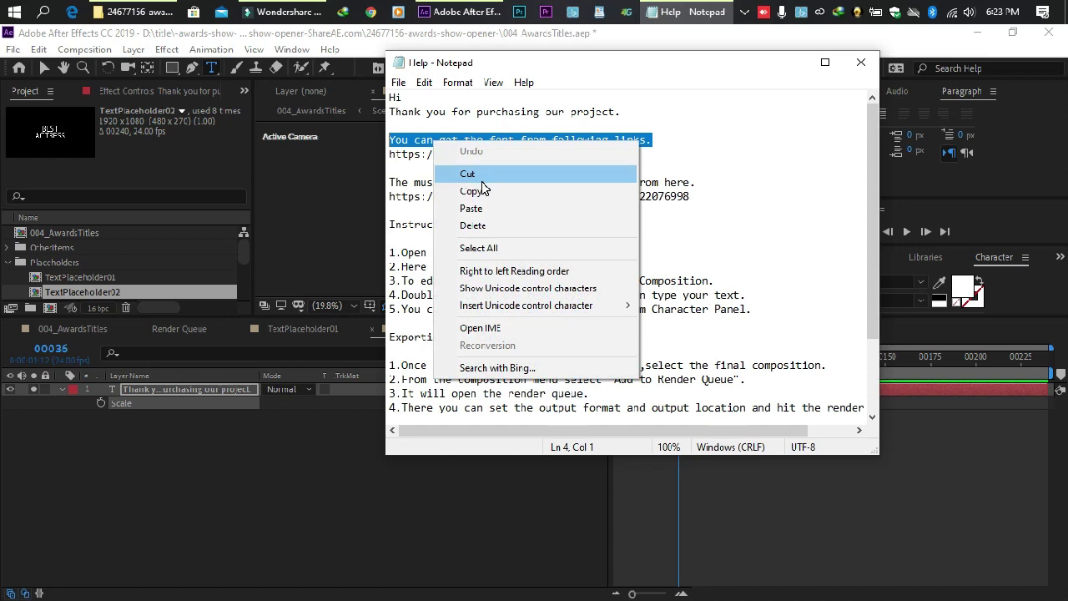
click(472, 191)
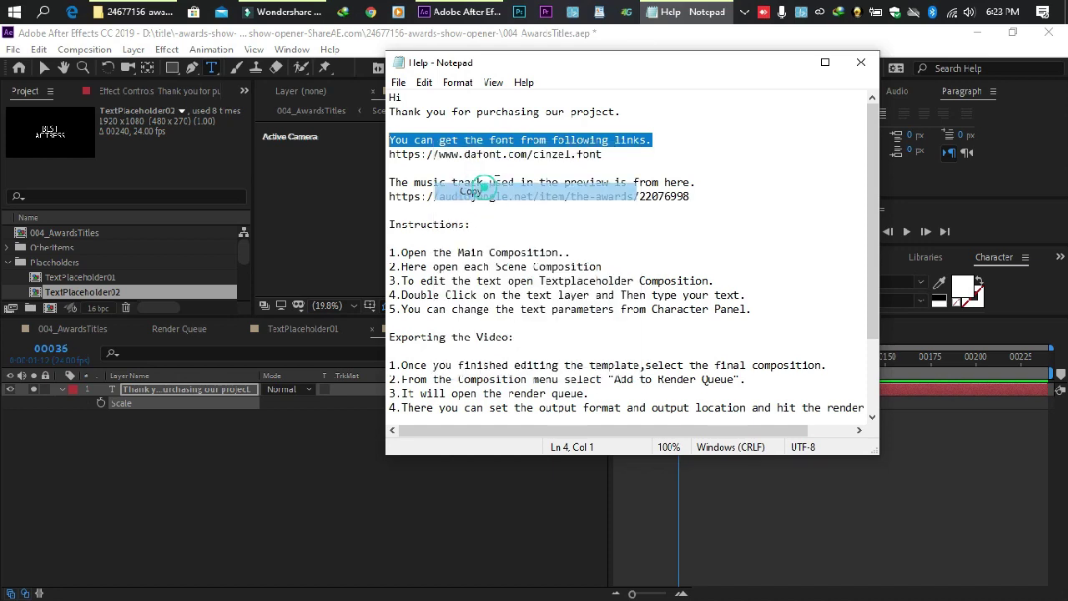
Step: Switch back to After Effects and paste the copied "You can get the font from following links." as a second line in the TextPlaceholder02 text
click(463, 11)
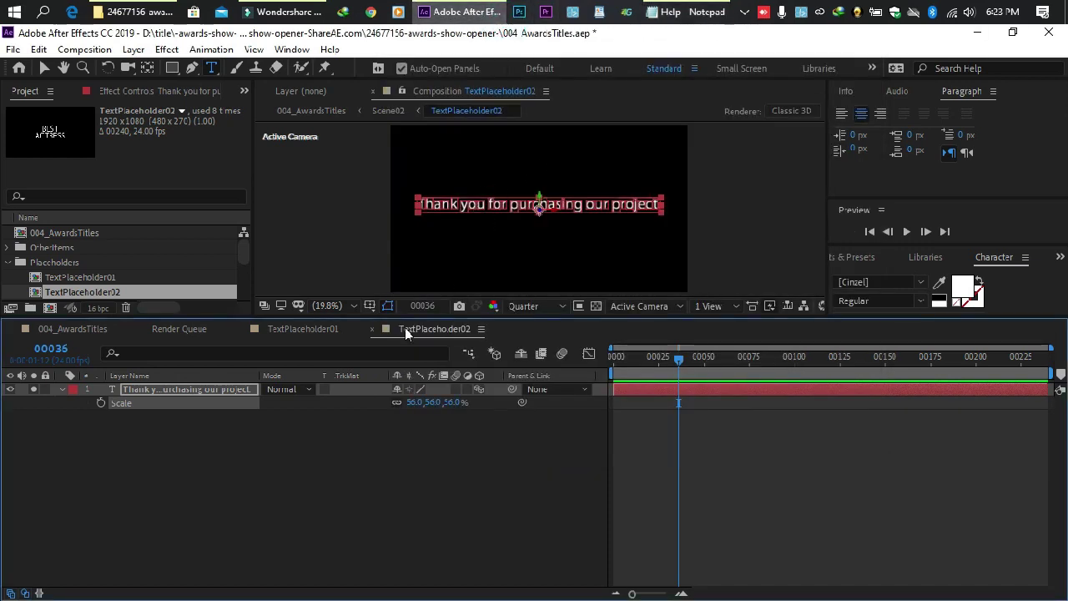
click(237, 435)
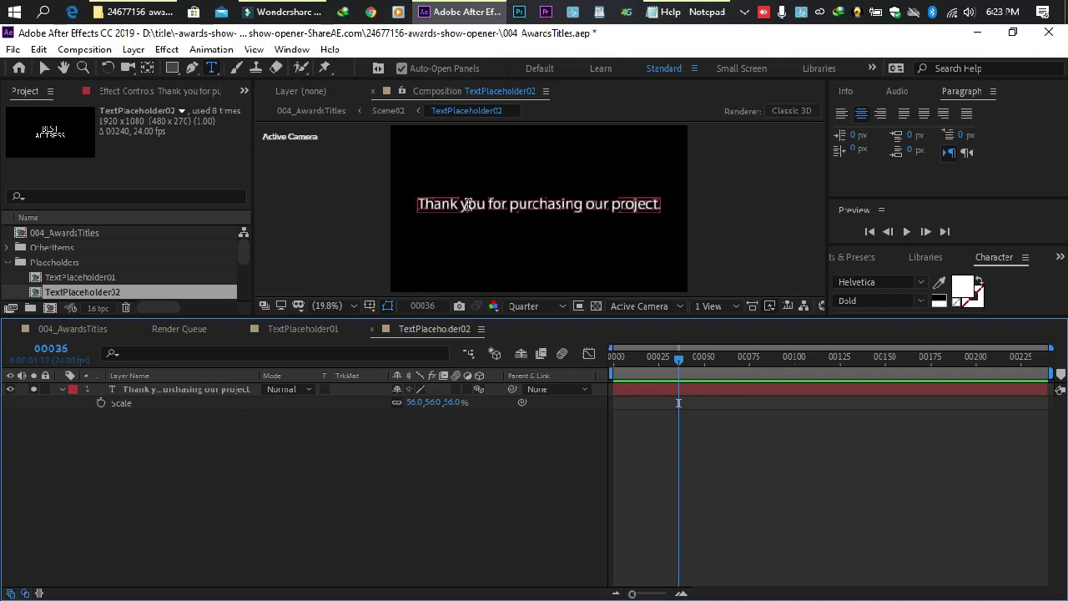
click(659, 205)
scroll(620, 244, up, 3)
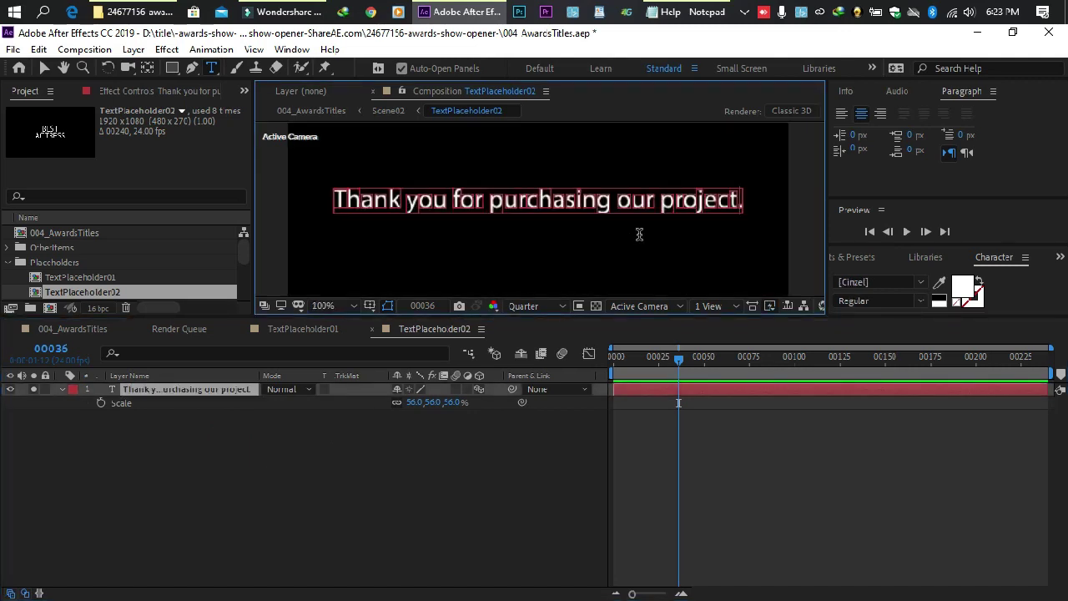
scroll(785, 214, down, 1)
scroll(785, 213, down, 1)
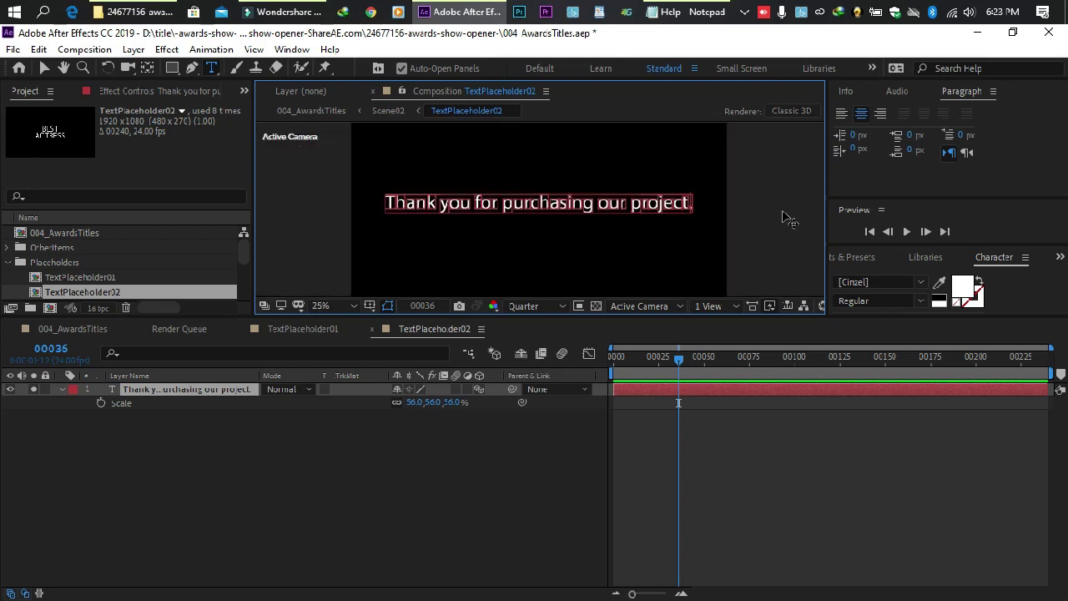
click(691, 204)
key(Return)
key(ctrl+v)
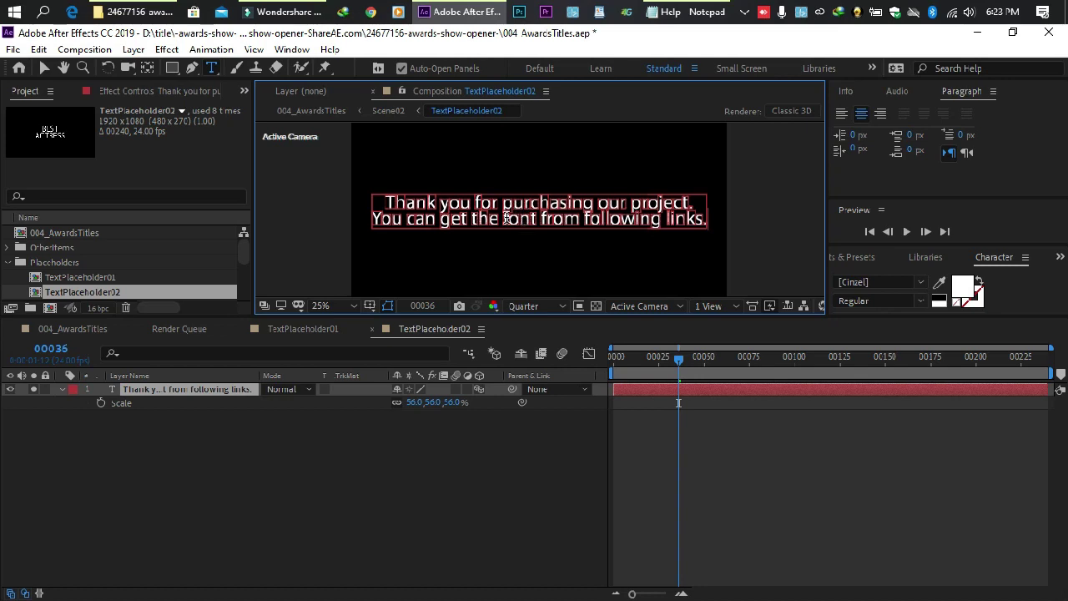
Step: Change the font of both lines of the TextPlaceholder02 text to Helvetica
click(481, 215)
click(518, 215)
key(ctrl+a)
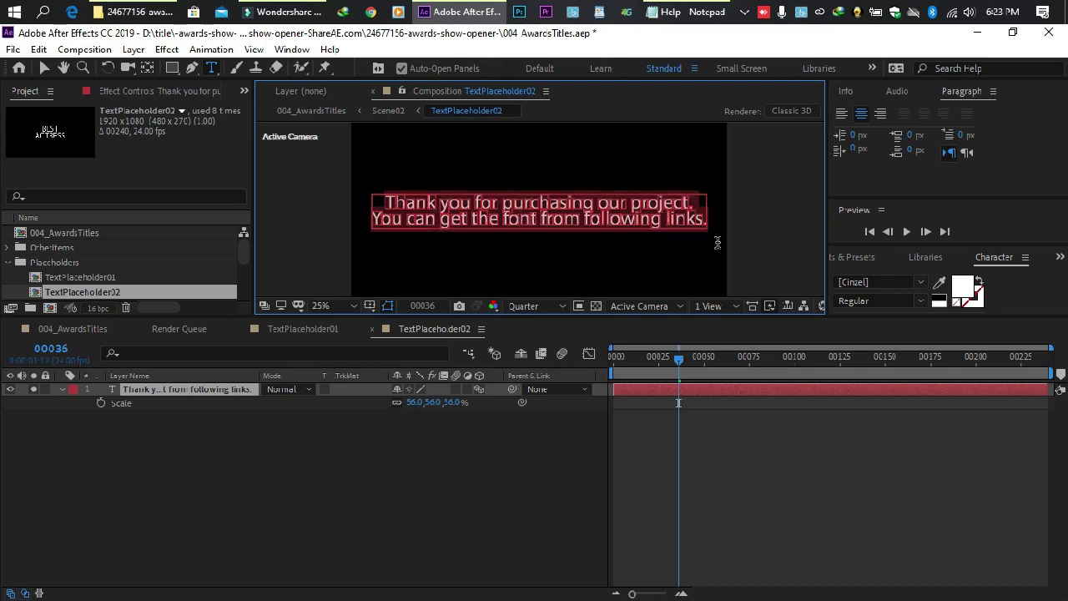
click(888, 280)
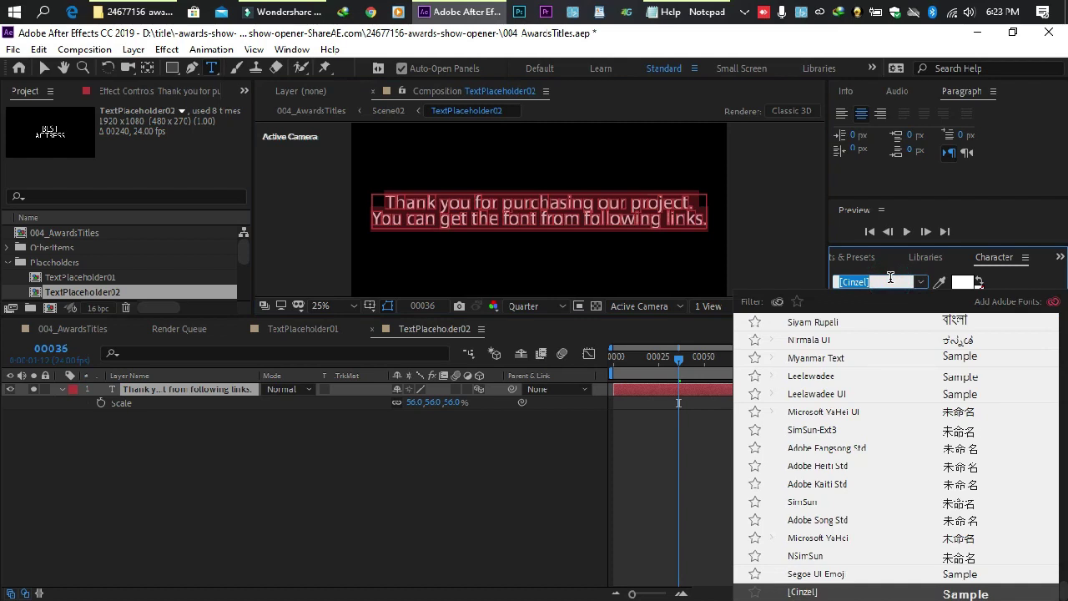
text(hel)
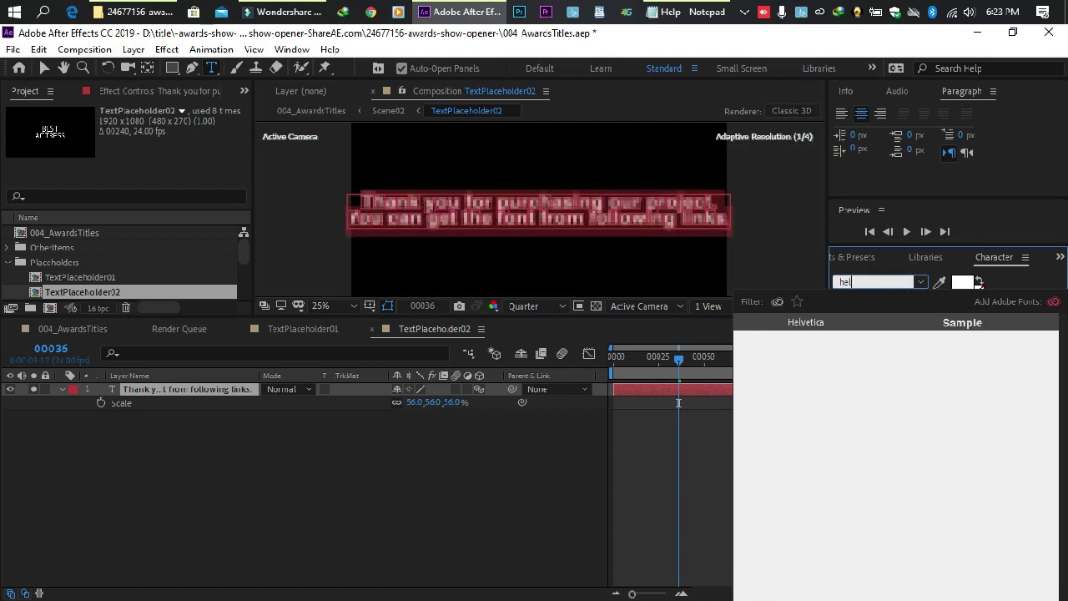
click(823, 322)
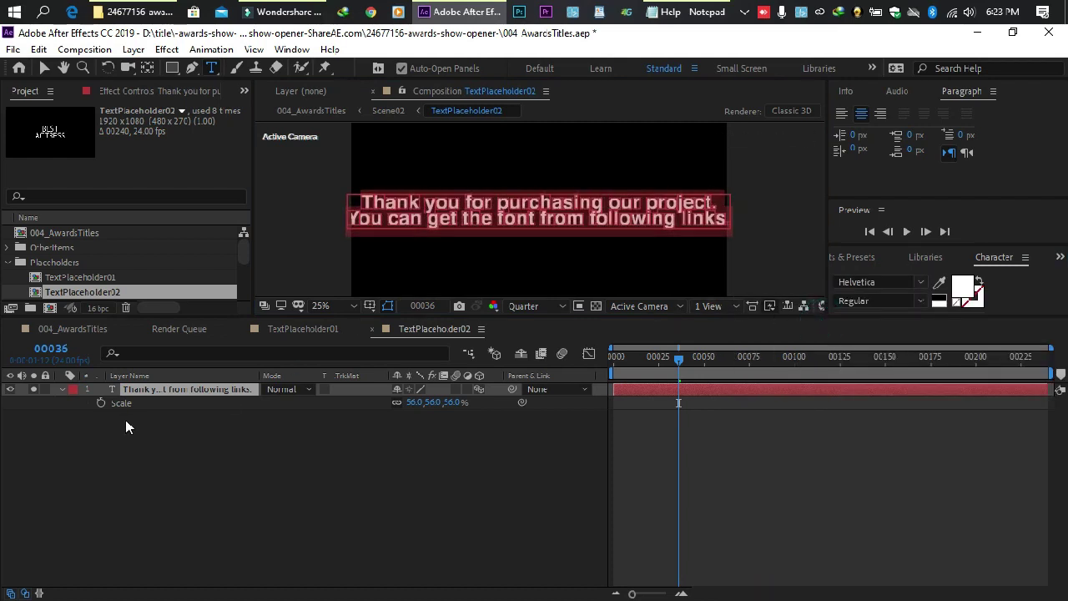
Step: Scale the two-line text layer uniformly to 49% and check it in the 004_AwardsTitles composition at frame 217
click(413, 402)
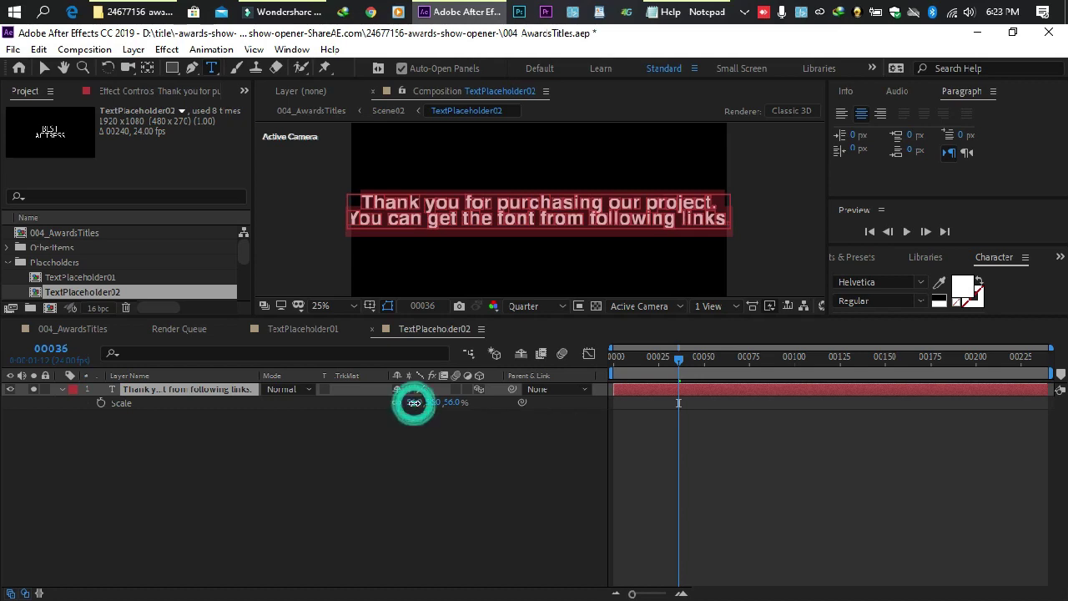
text(49)
key(Return)
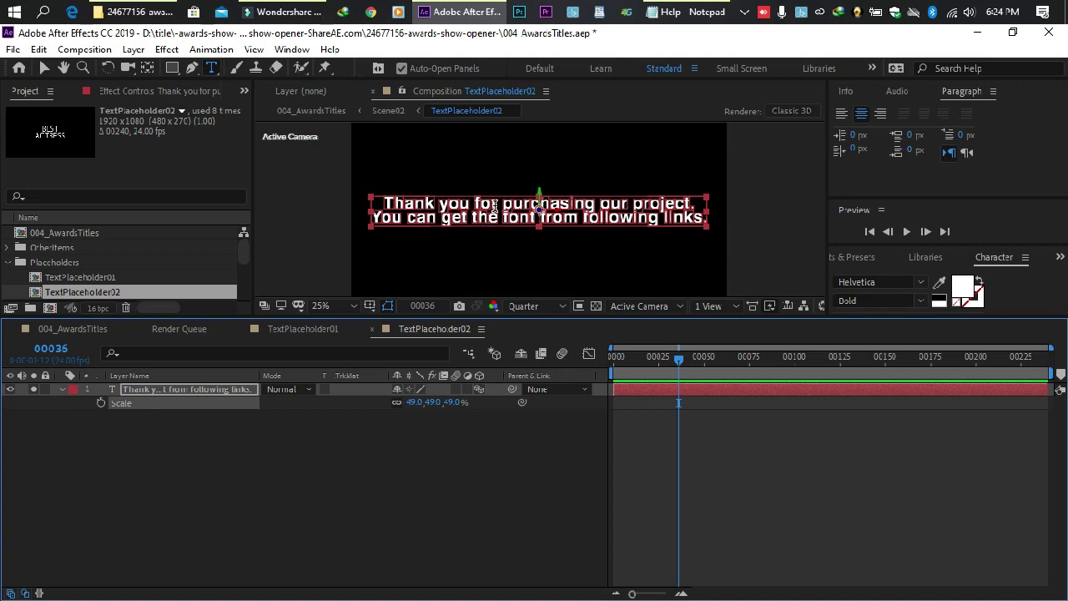
click(79, 331)
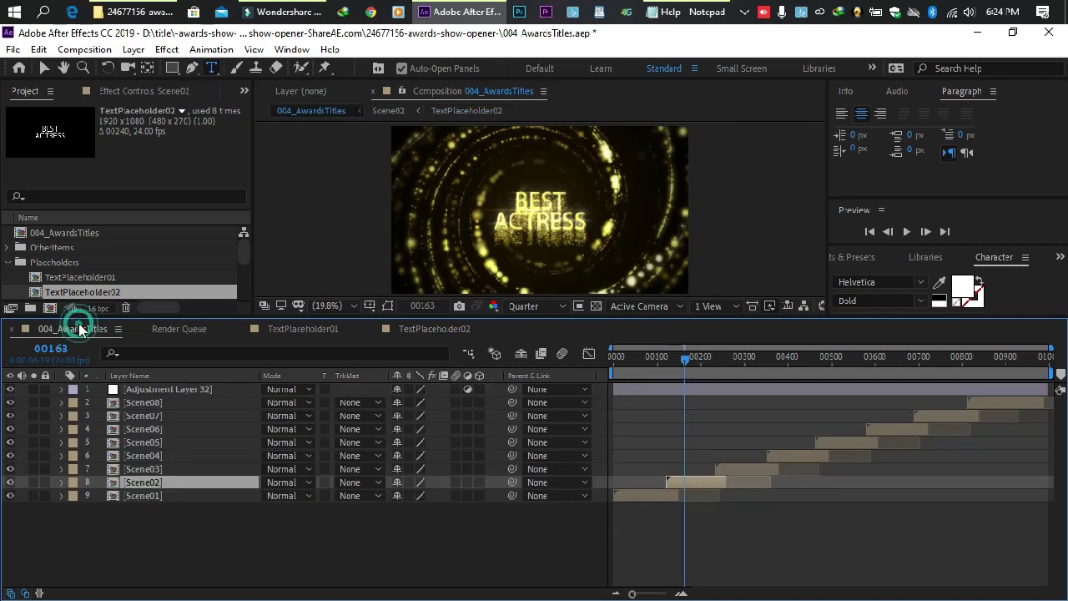
click(697, 359)
click(707, 359)
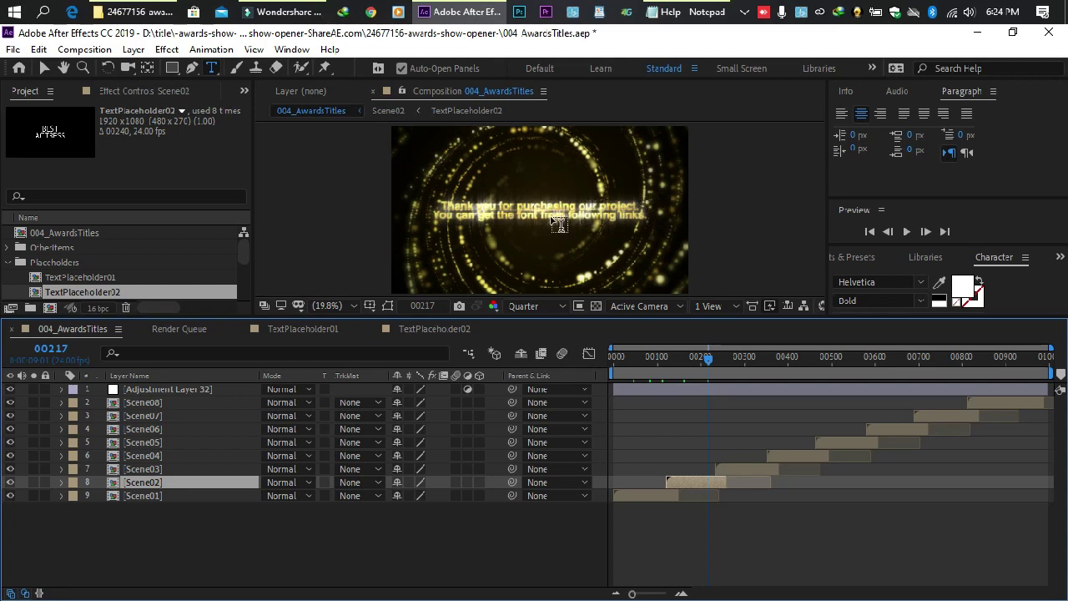
Step: Increase the line spacing of both TextPlaceholder02 lines to 210 px and check the result in the 004_AwardsTitles composition
click(426, 329)
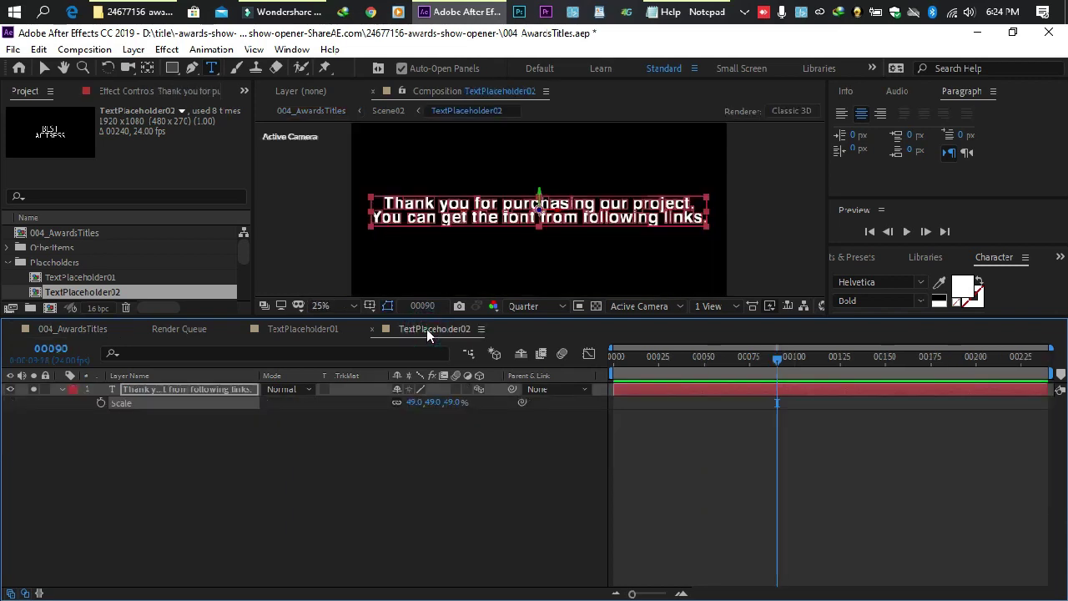
click(512, 216)
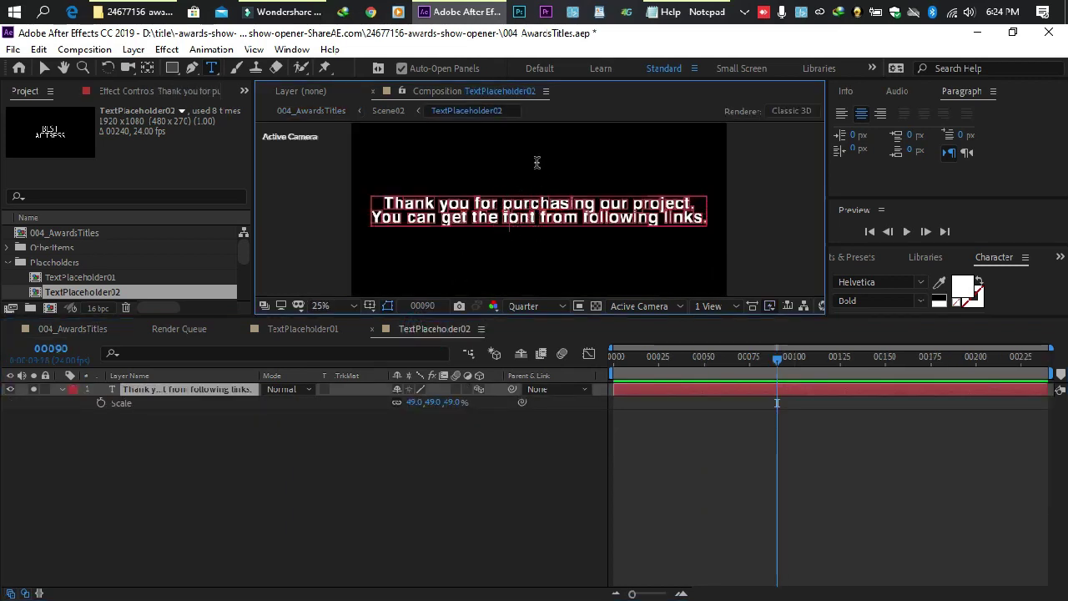
click(508, 205)
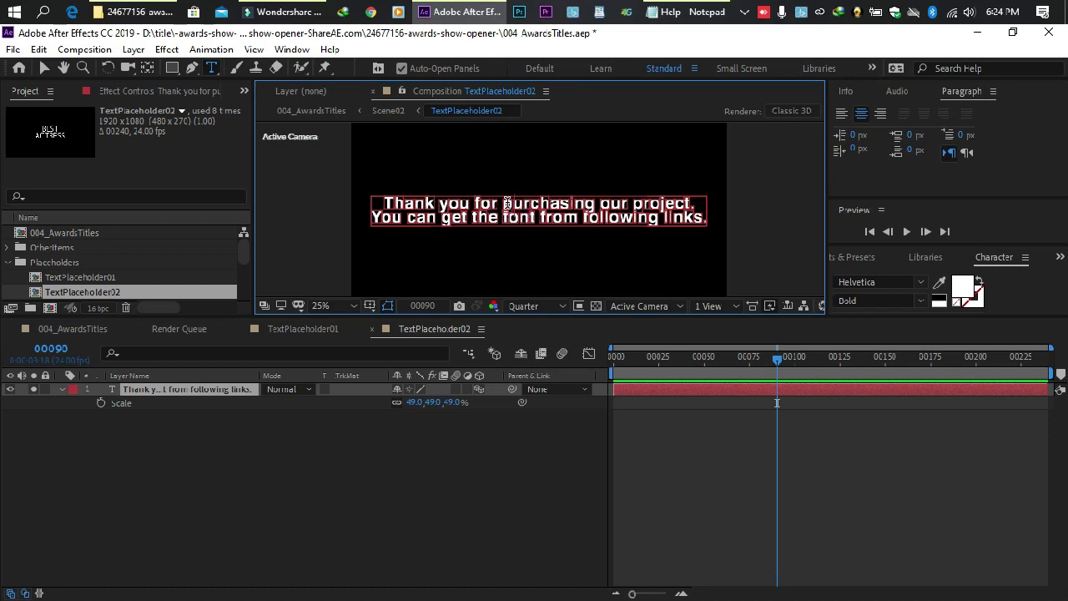
key(ctrl+a)
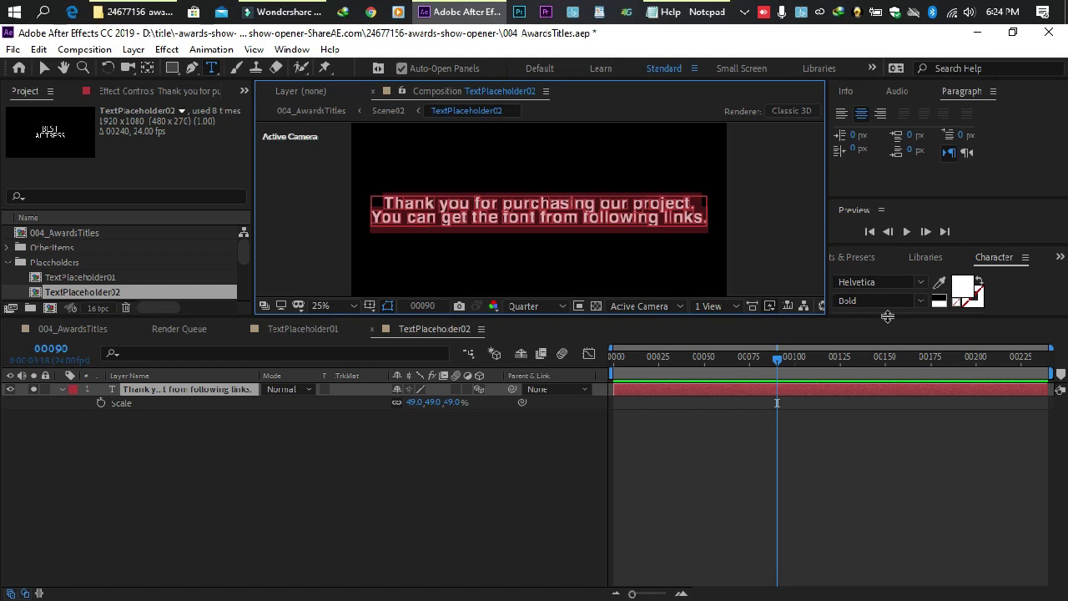
mouse_move(886, 316)
mouse_down()
mouse_move(891, 357)
mouse_move(894, 326)
mouse_up()
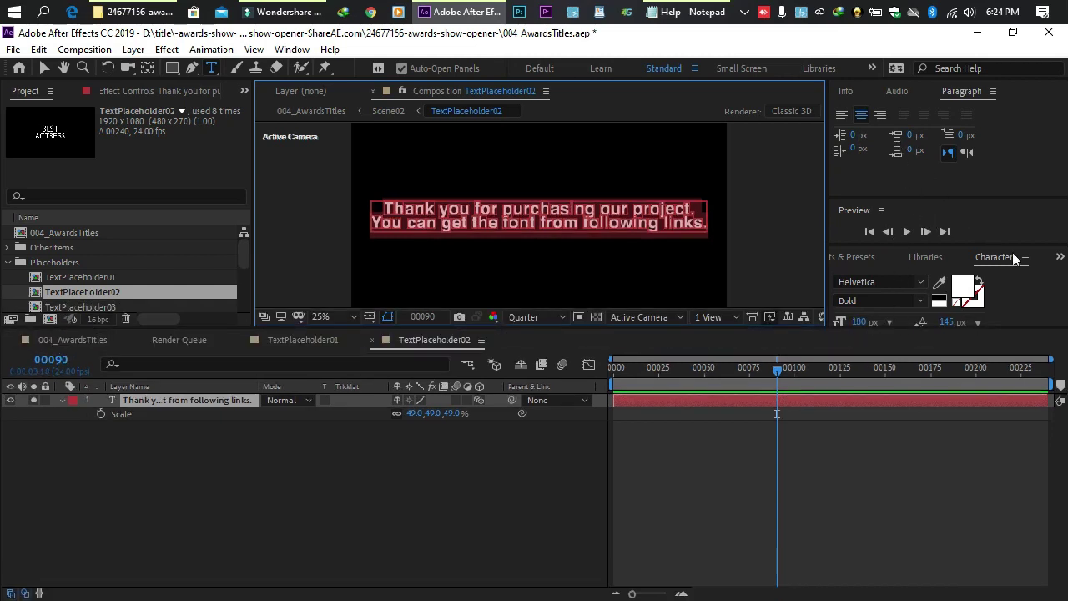
click(1052, 271)
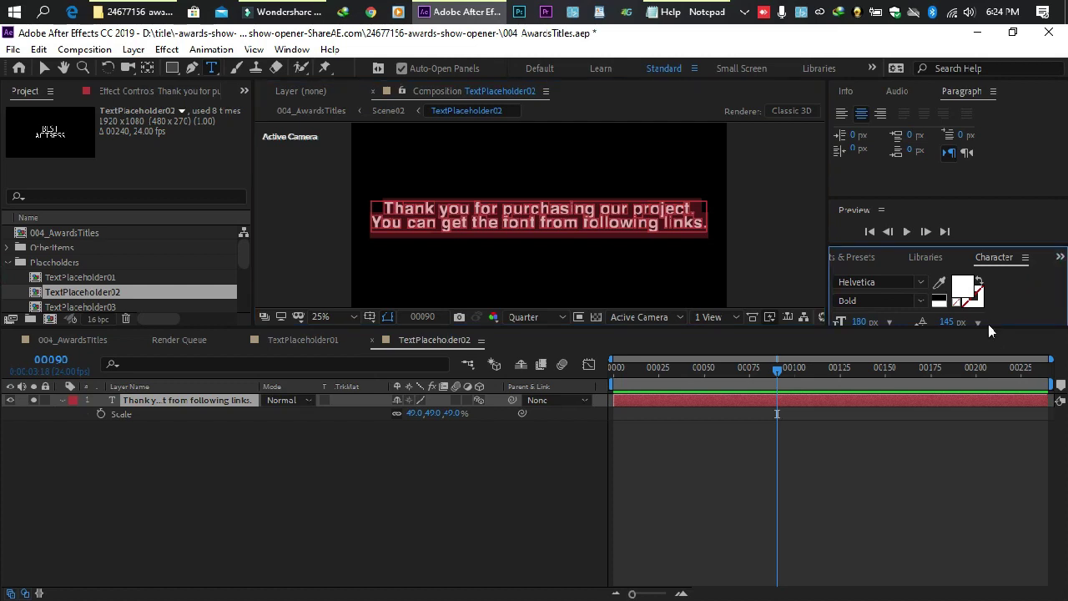
drag(988, 327, 1001, 386)
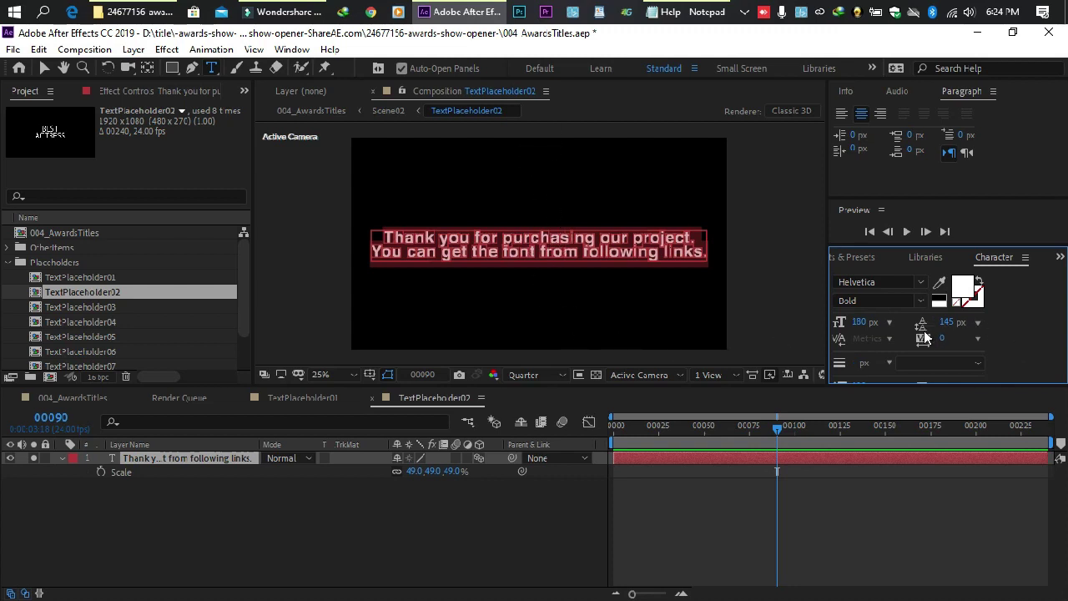
drag(952, 326, 1023, 342)
click(762, 236)
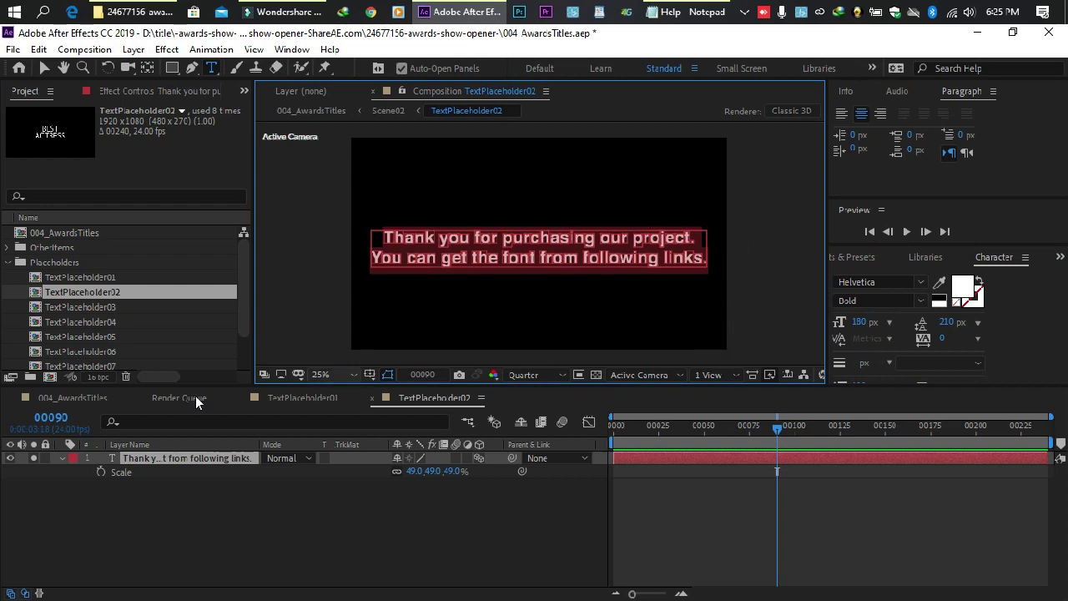
click(70, 397)
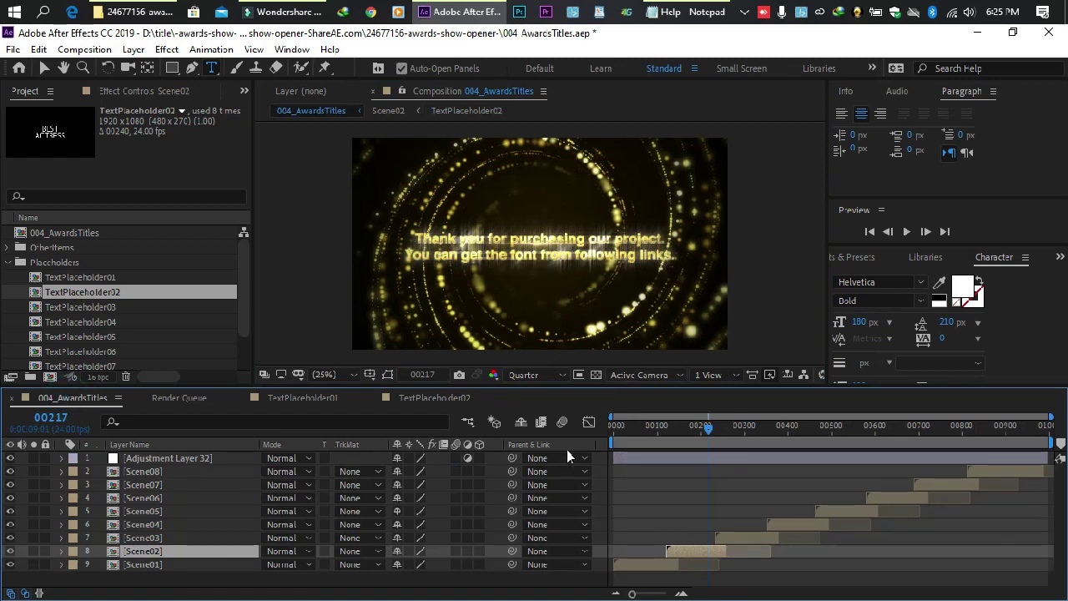
Step: Reduce the line spacing of the TextPlaceholder02 text to 194 px and check it again in the 004_AwardsTitles composition
click(433, 398)
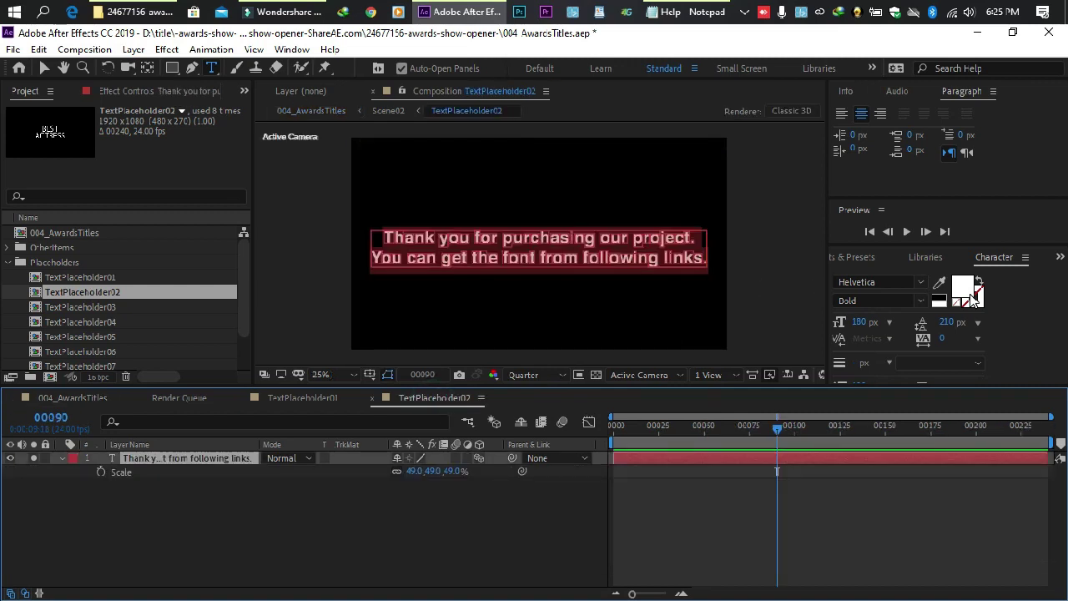
drag(948, 321, 931, 321)
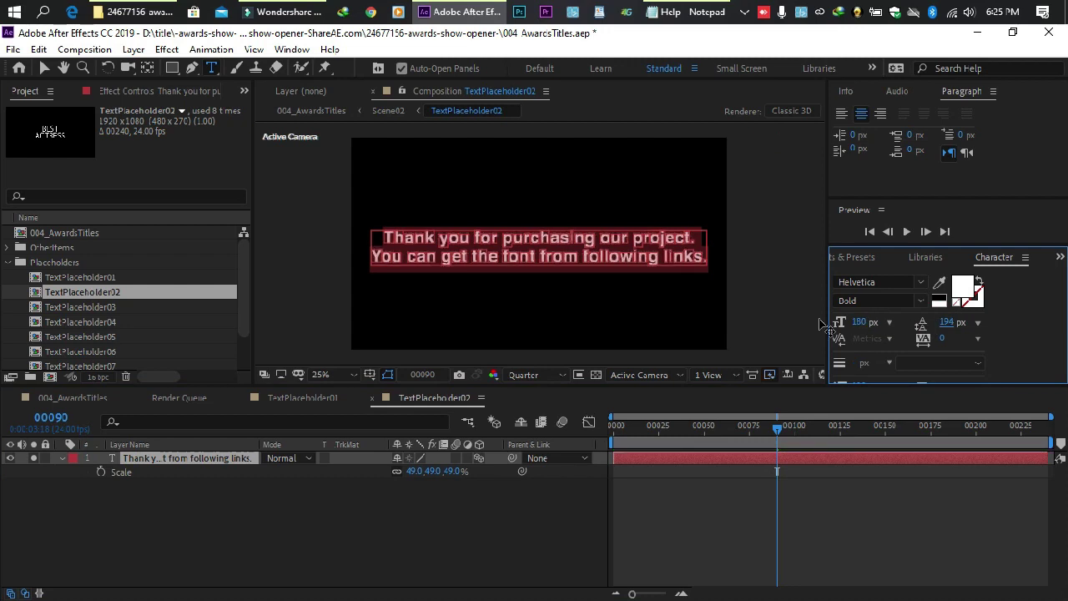
click(76, 398)
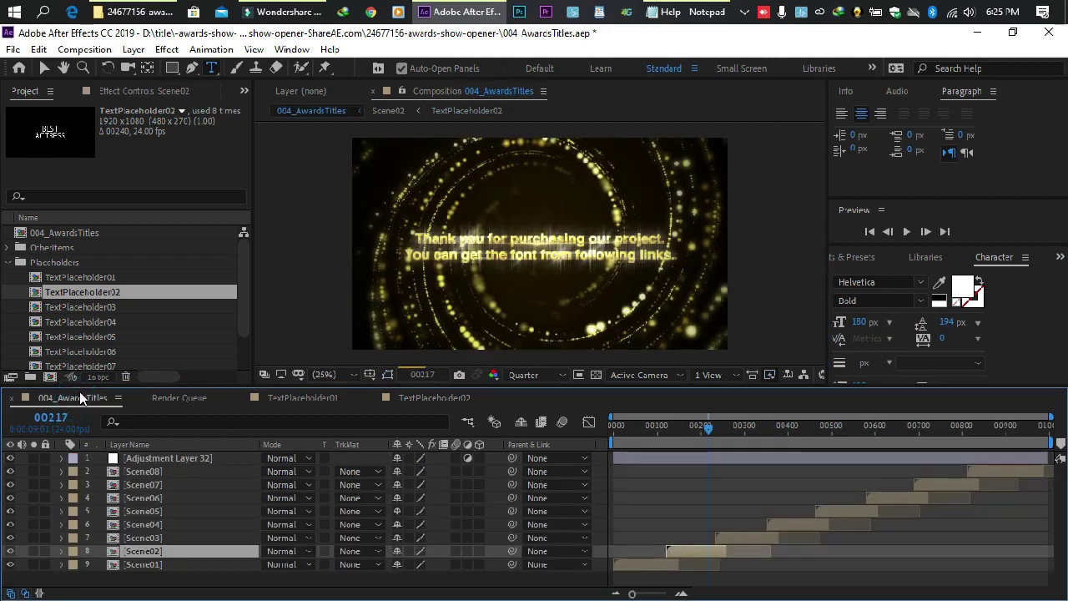
Step: Left-align the two lines in TextPlaceholder02 and move the text layer back inside the frame
click(427, 400)
click(840, 114)
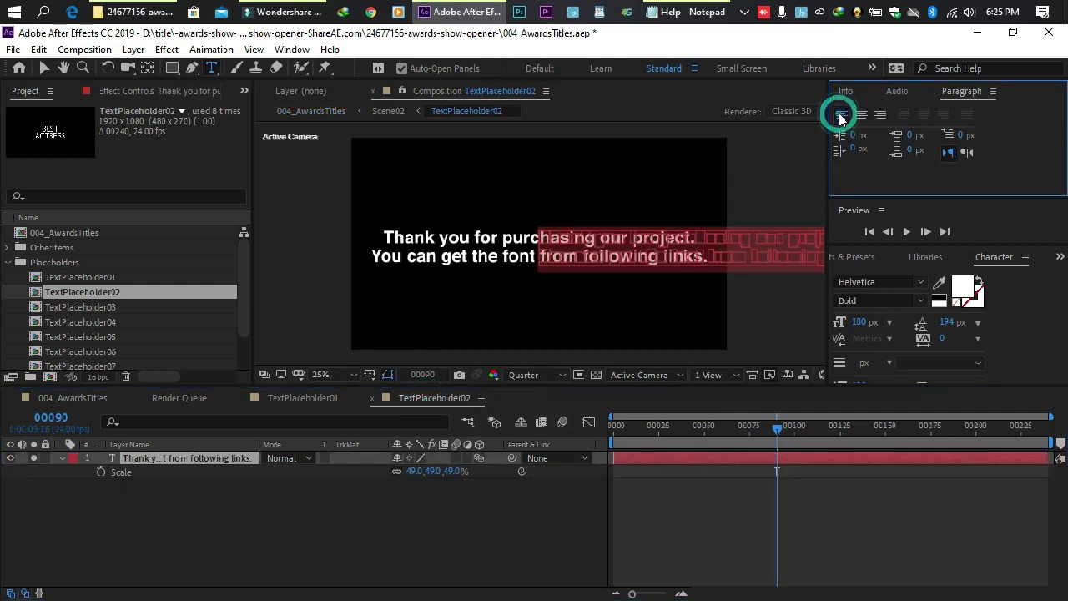
click(41, 68)
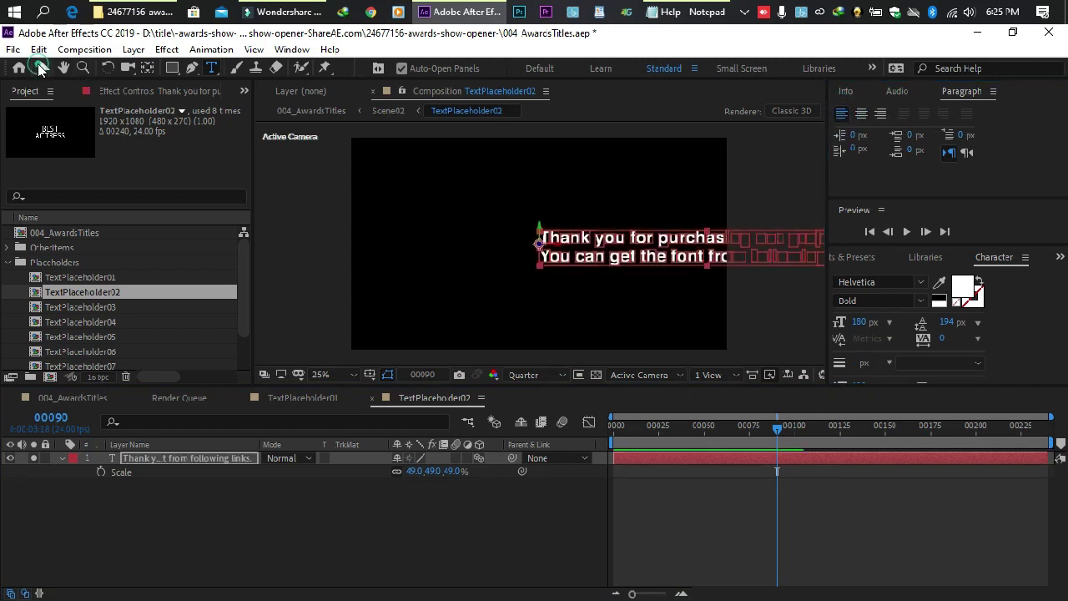
drag(649, 256, 472, 253)
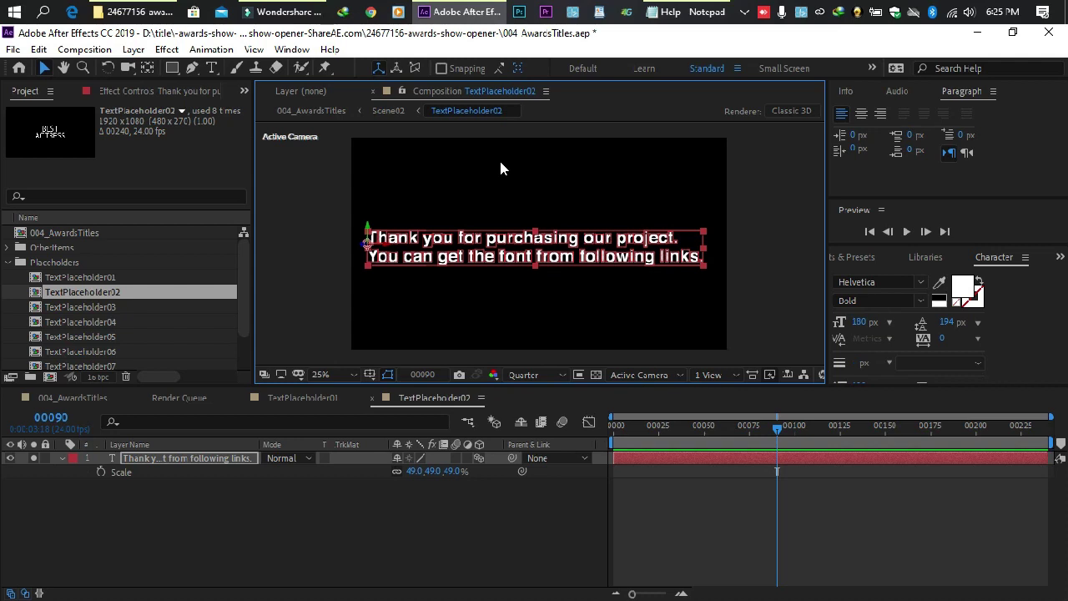
Step: Center-align both text lines, move the layer back to the middle of the frame, and check it in the 004_AwardsTitles composition
double_click(467, 256)
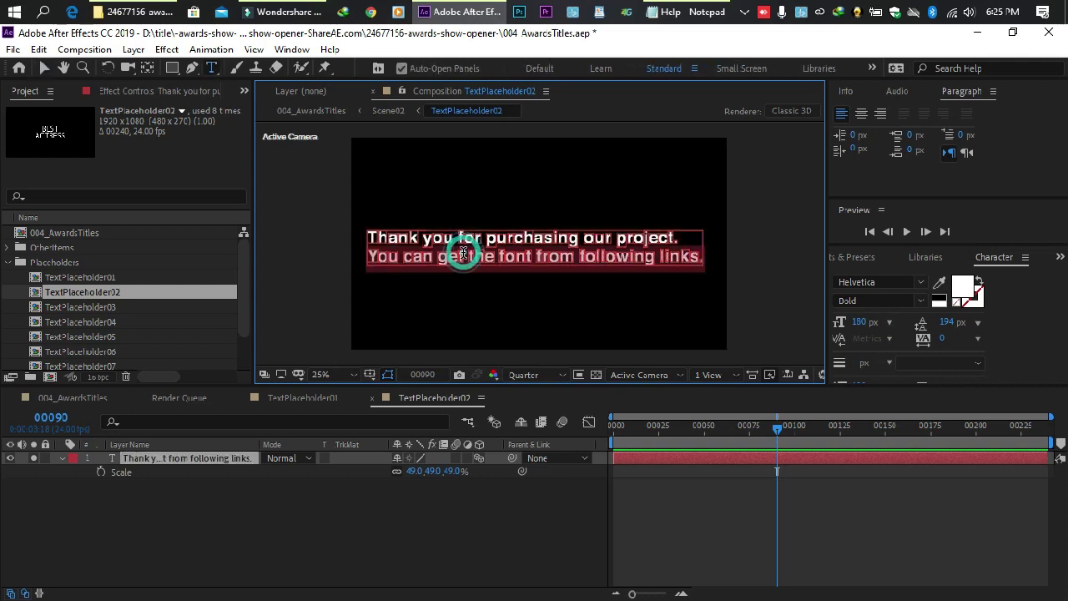
key(ctrl+a)
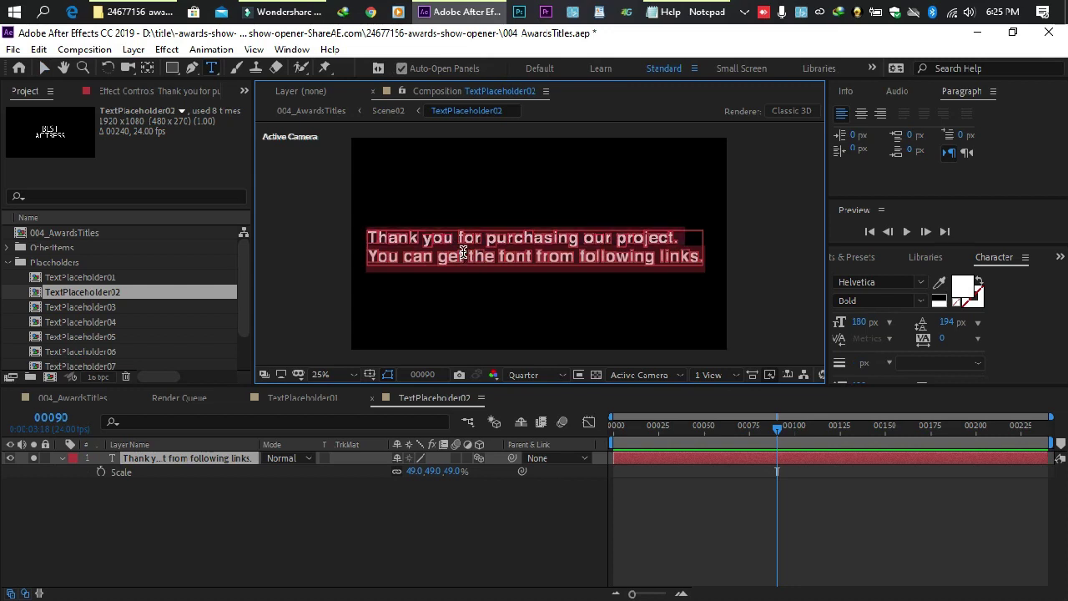
click(860, 116)
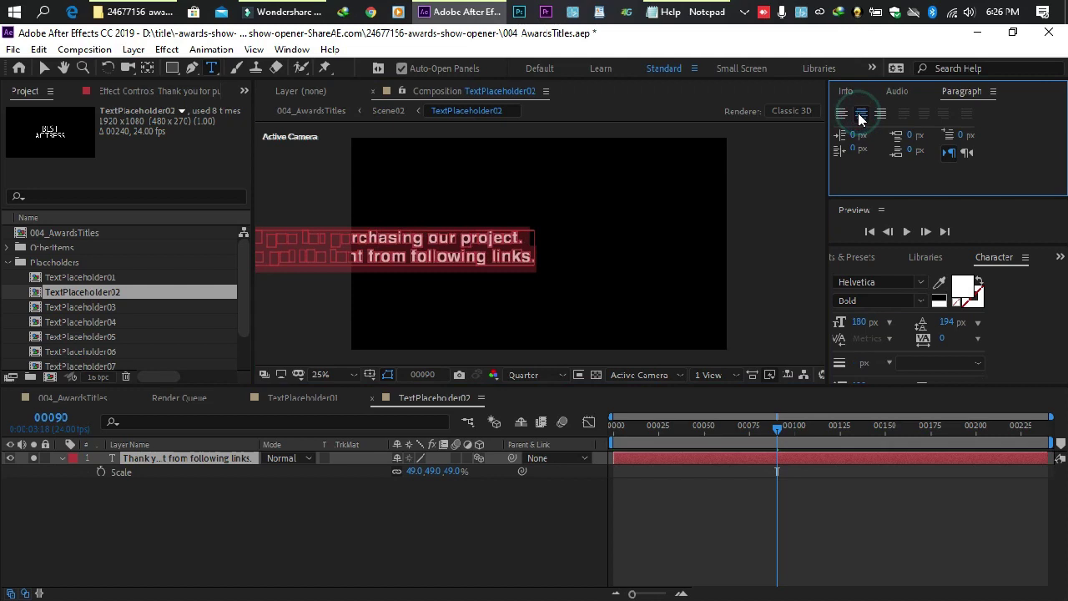
click(46, 69)
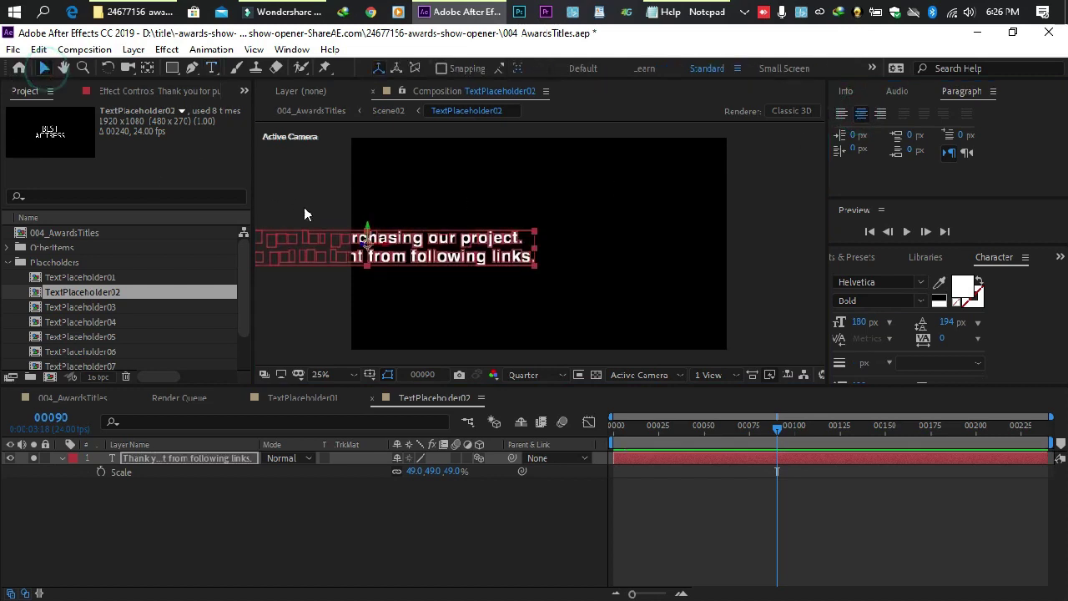
drag(421, 259, 605, 259)
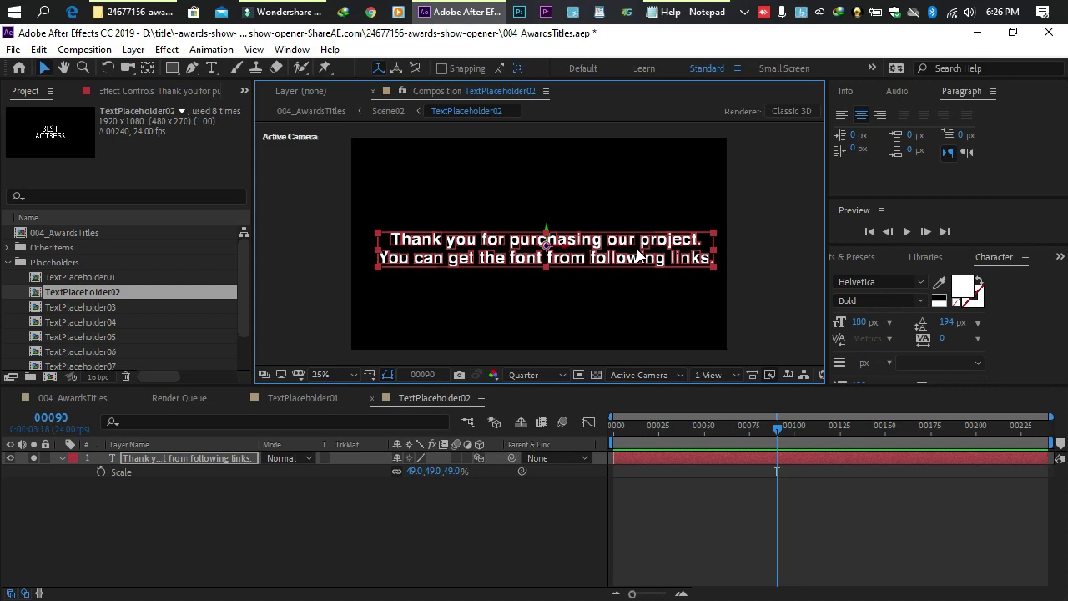
click(862, 115)
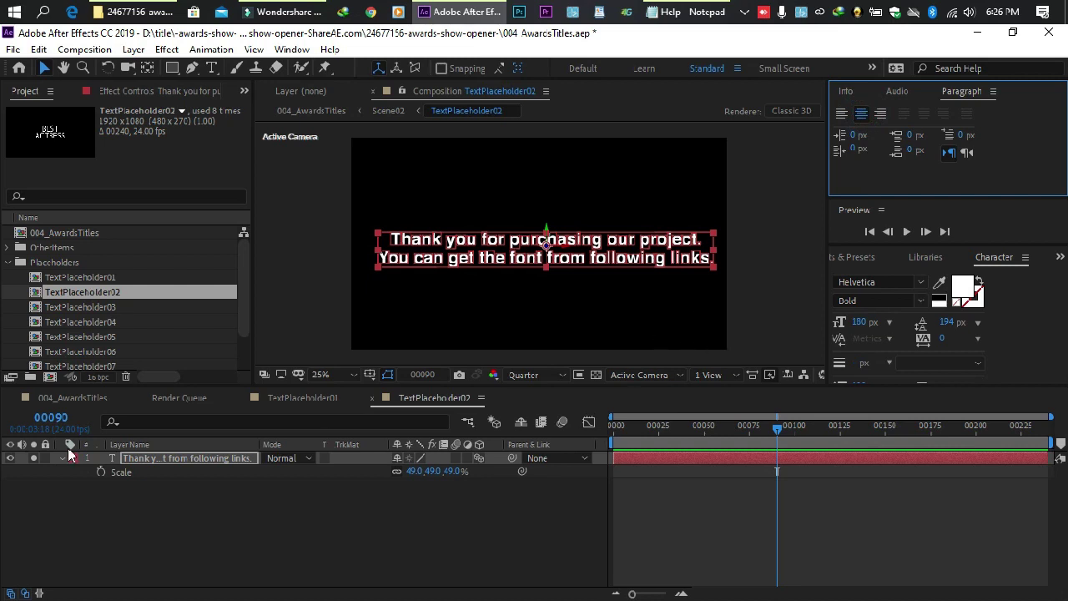
click(90, 397)
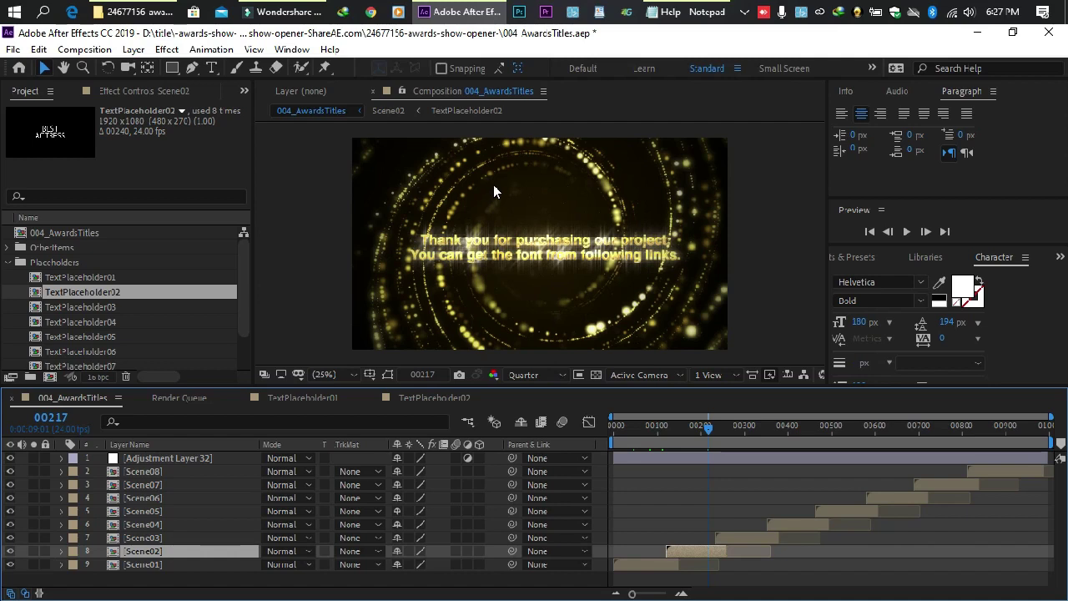
Step: Compare the centered TextPlaceholder02 text with its animated title in 004_AwardsTitles at several frames of Scene02, ending at frame 192
click(453, 398)
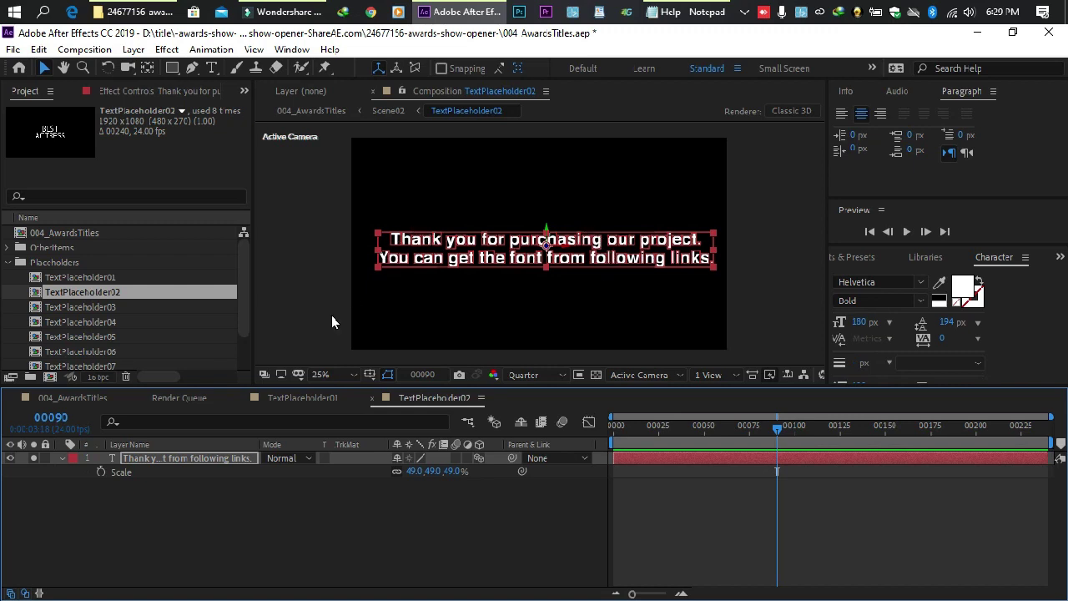
click(86, 398)
mouse_move(700, 426)
mouse_down()
mouse_move(646, 427)
mouse_move(683, 433)
mouse_up()
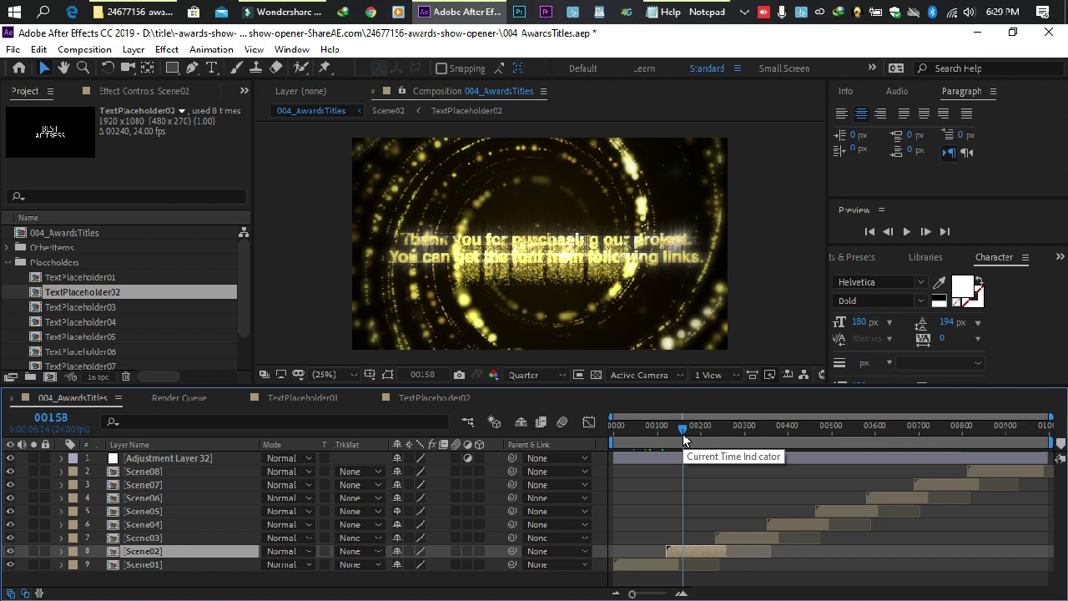
click(714, 433)
click(689, 427)
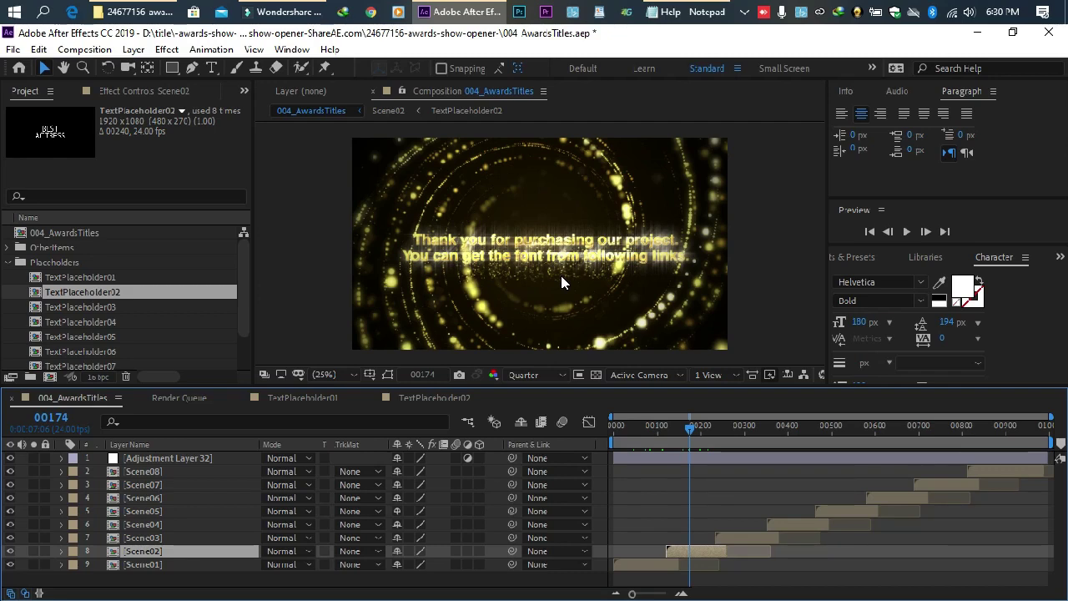
click(698, 434)
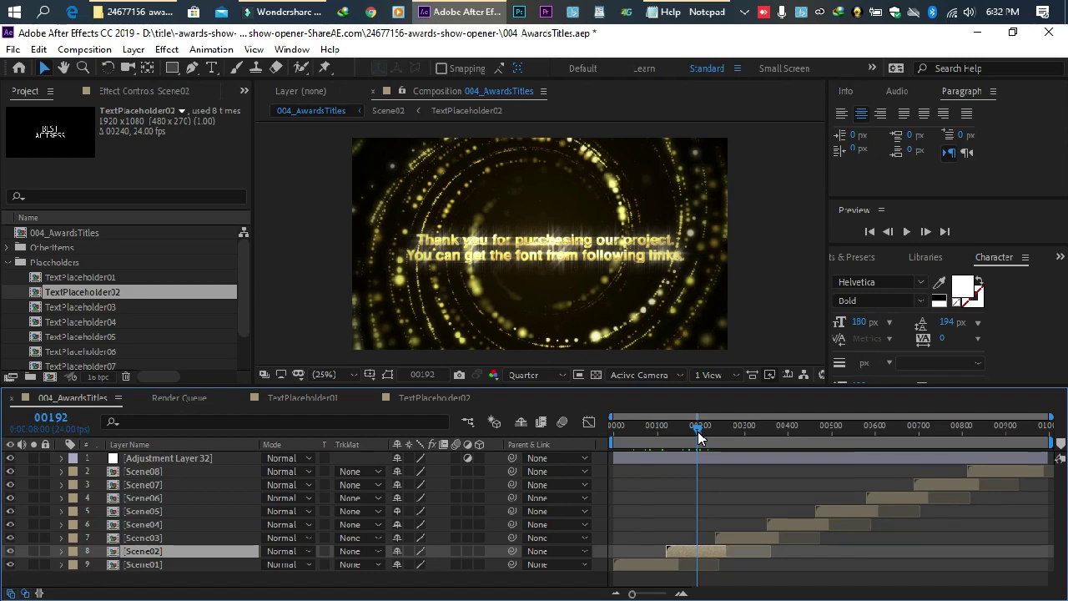
Step: Switch to File Explorer, go up to the -awards-show-opener-yellowtemplate.com folder, and play the Awards Show Opener sample video
click(151, 7)
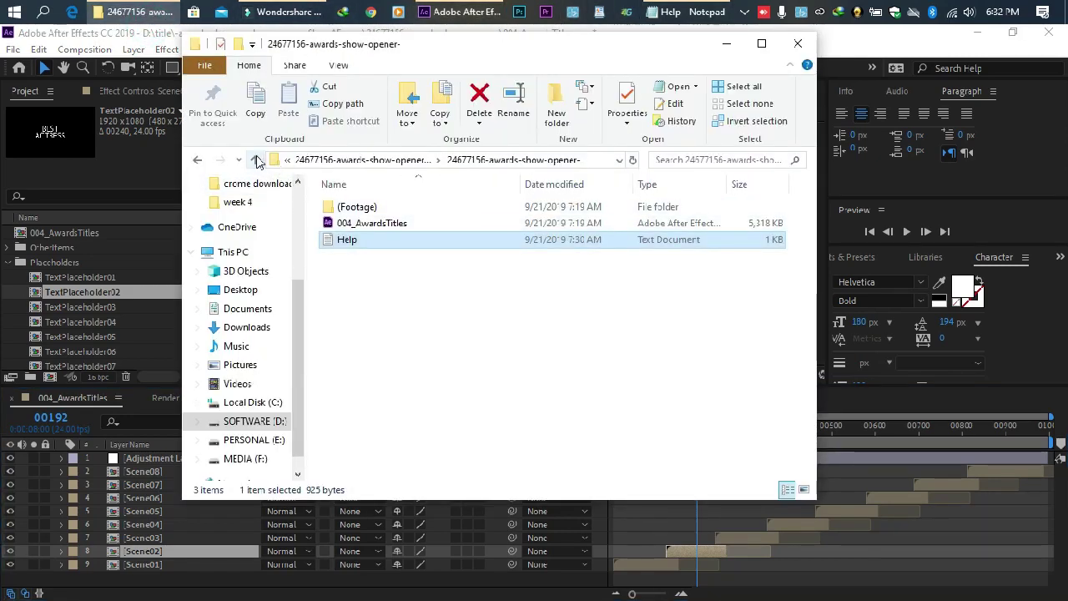
click(256, 160)
click(256, 160)
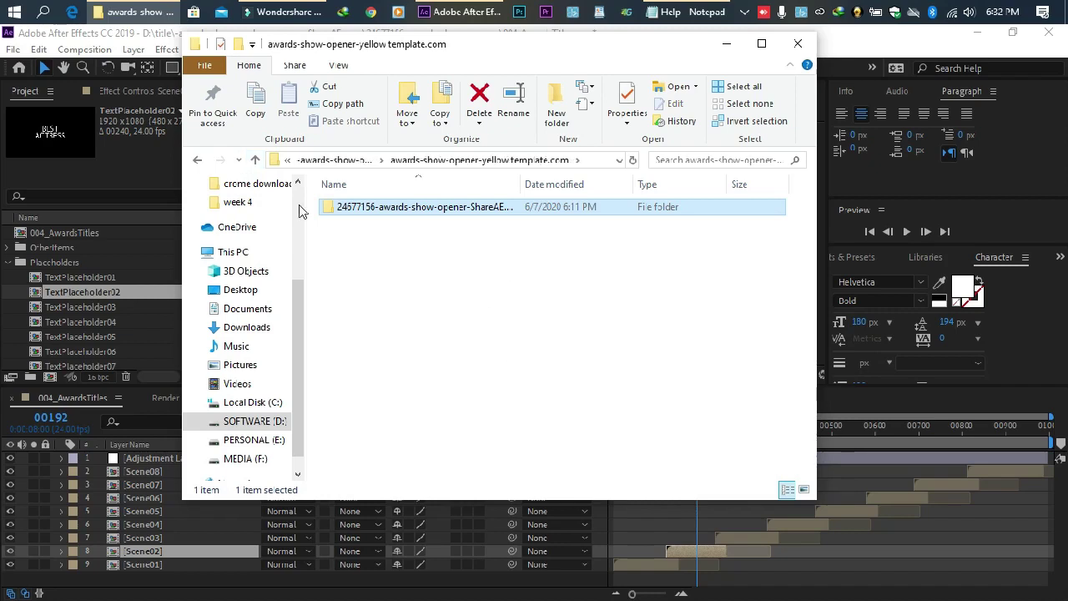
click(255, 160)
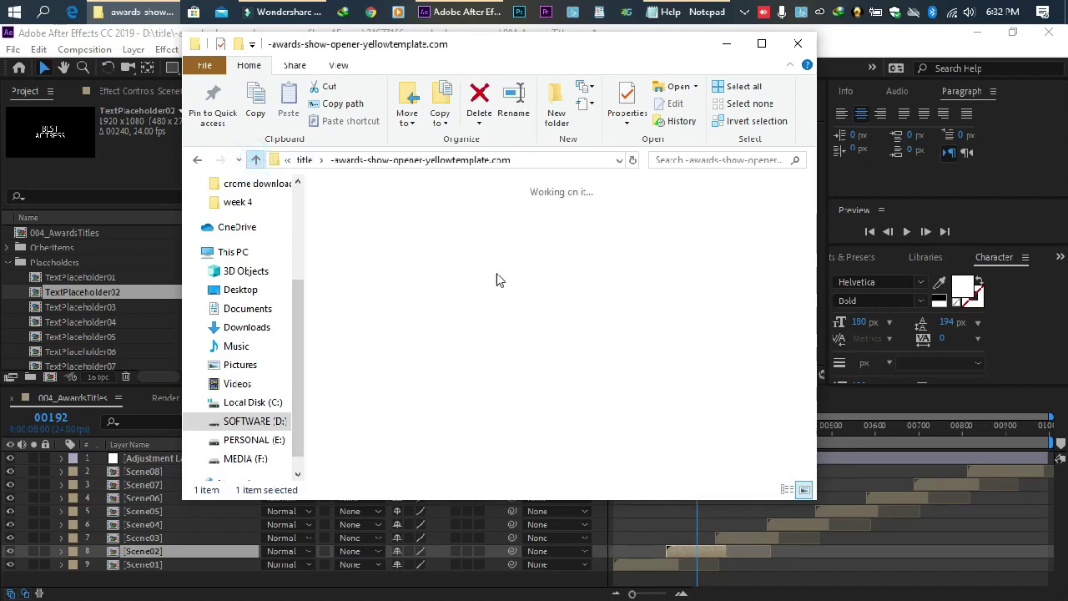
click(755, 242)
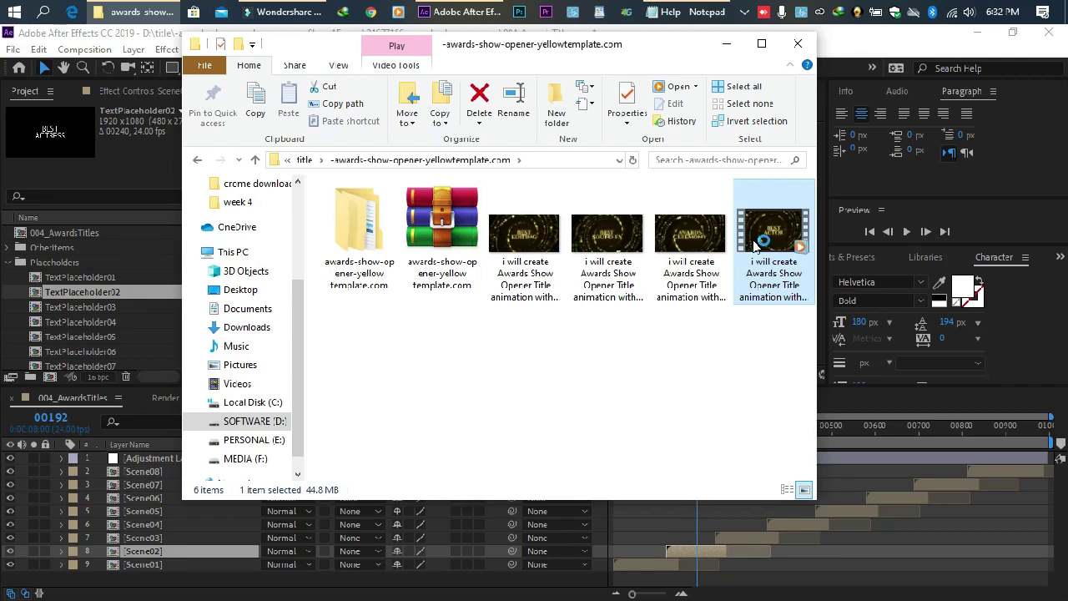
double_click(755, 242)
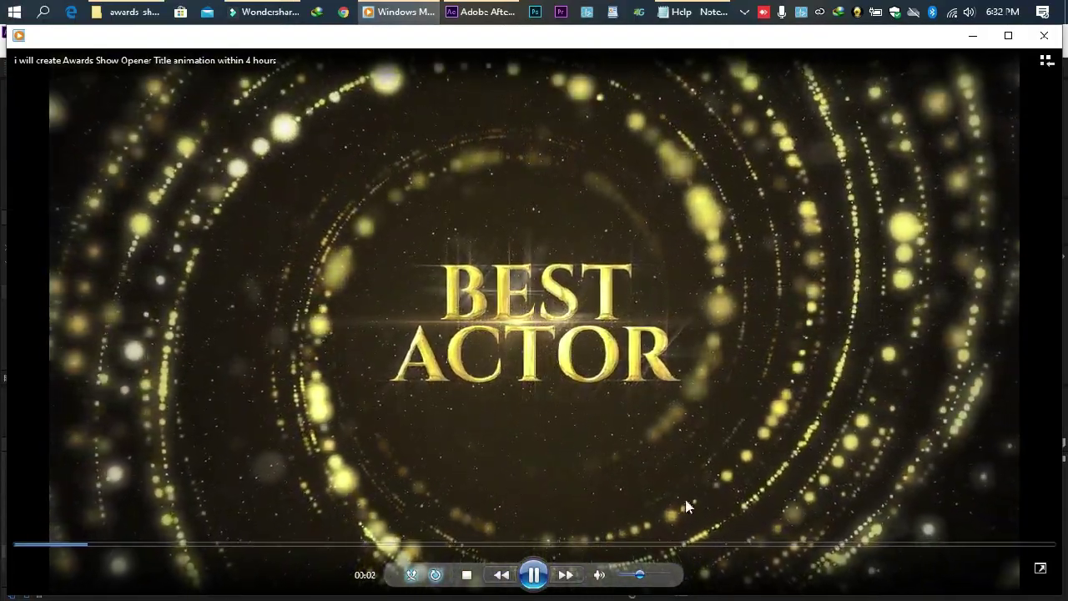
Step: Watch the sample video full screen with the volume raised, and close the player and the folder window
drag(641, 576, 660, 576)
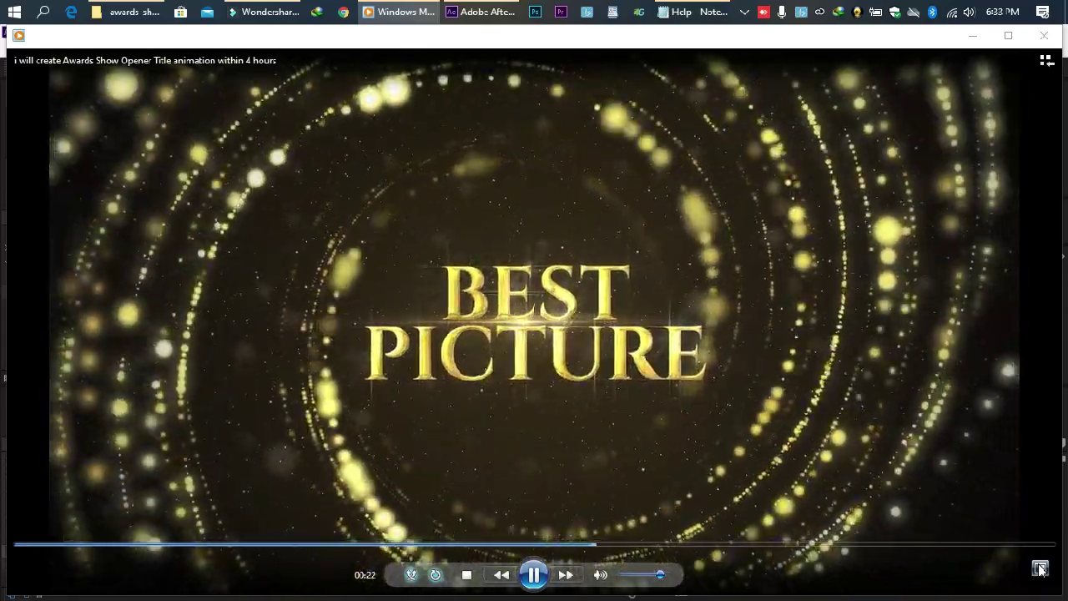
click(1040, 569)
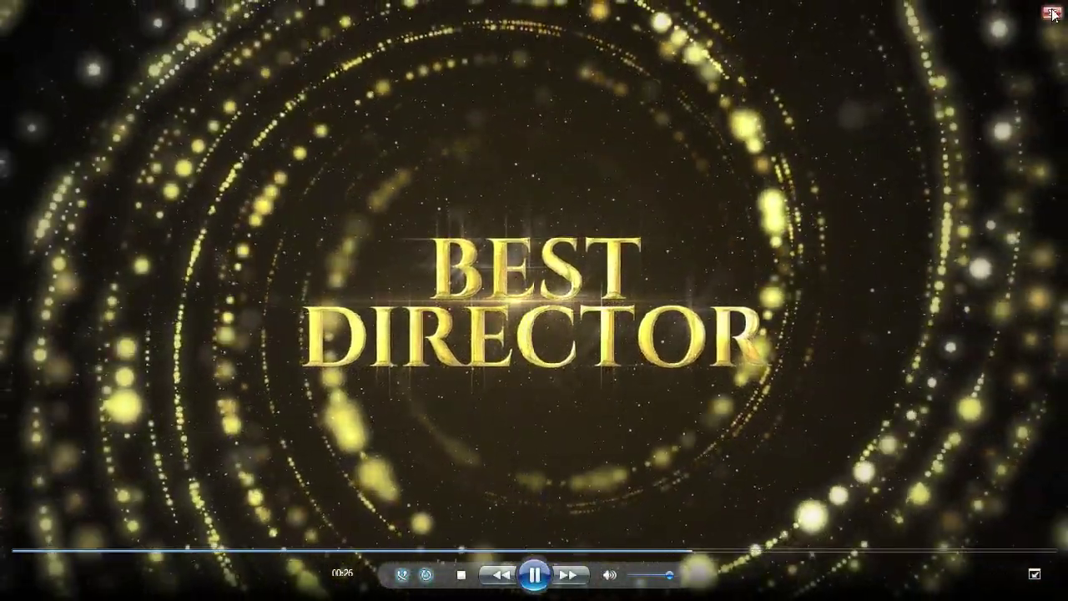
click(1051, 11)
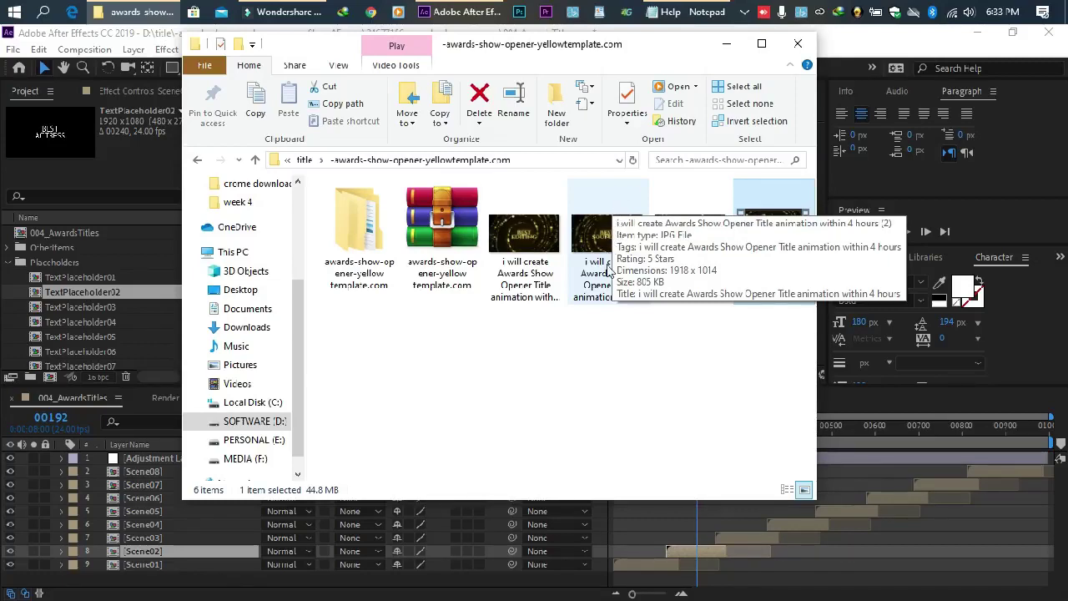
click(609, 361)
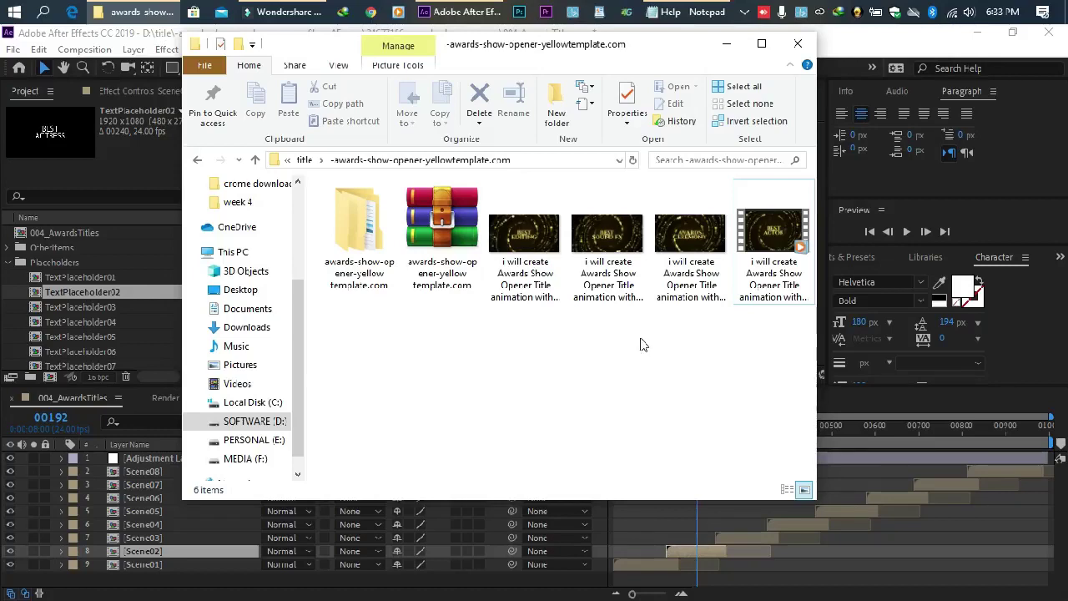
click(798, 43)
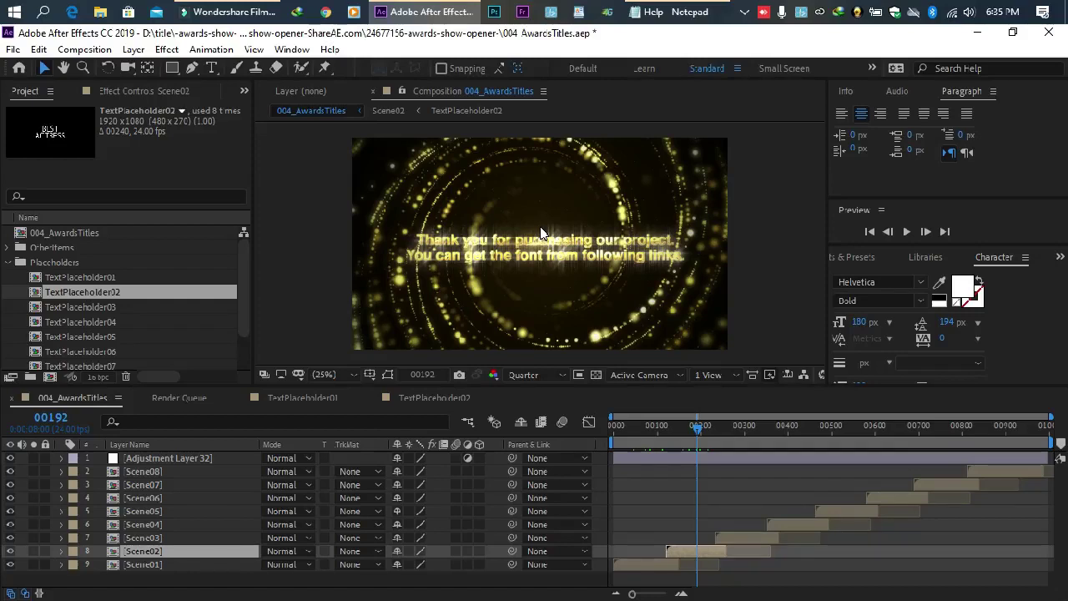
Step: Inspect the two-line Scene02 title up close in 004_AwardsTitles and move the current time back to frame 163
scroll(535, 261, up, 2)
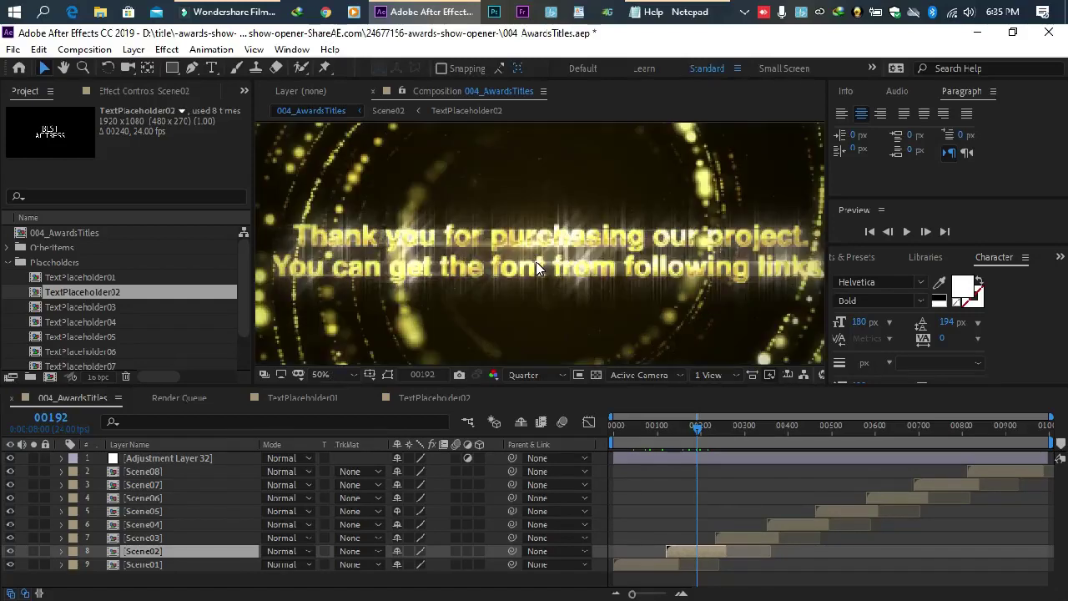
scroll(537, 261, down, 2)
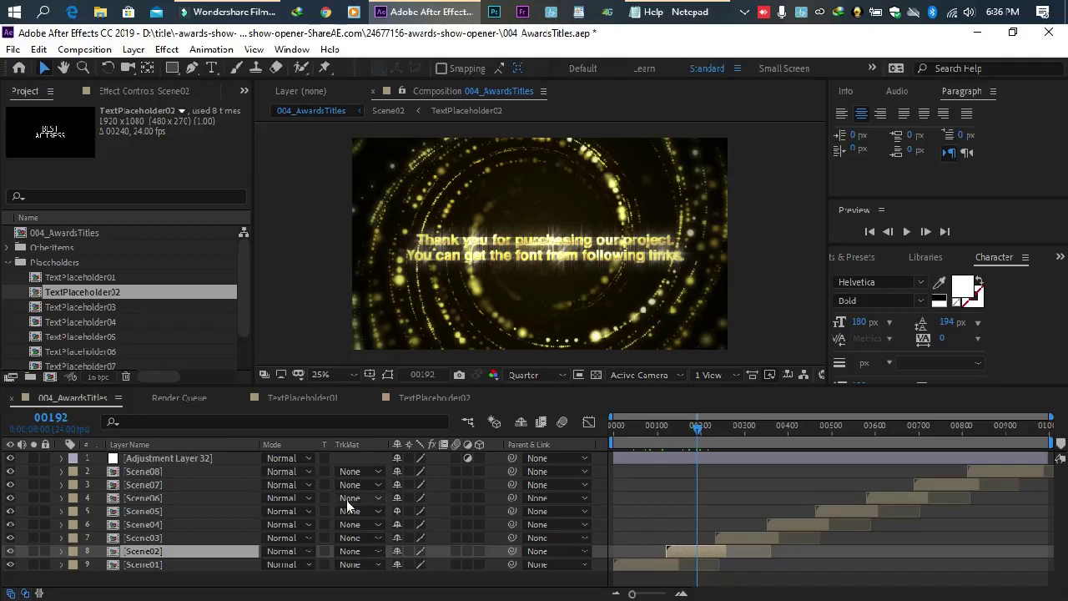
click(697, 429)
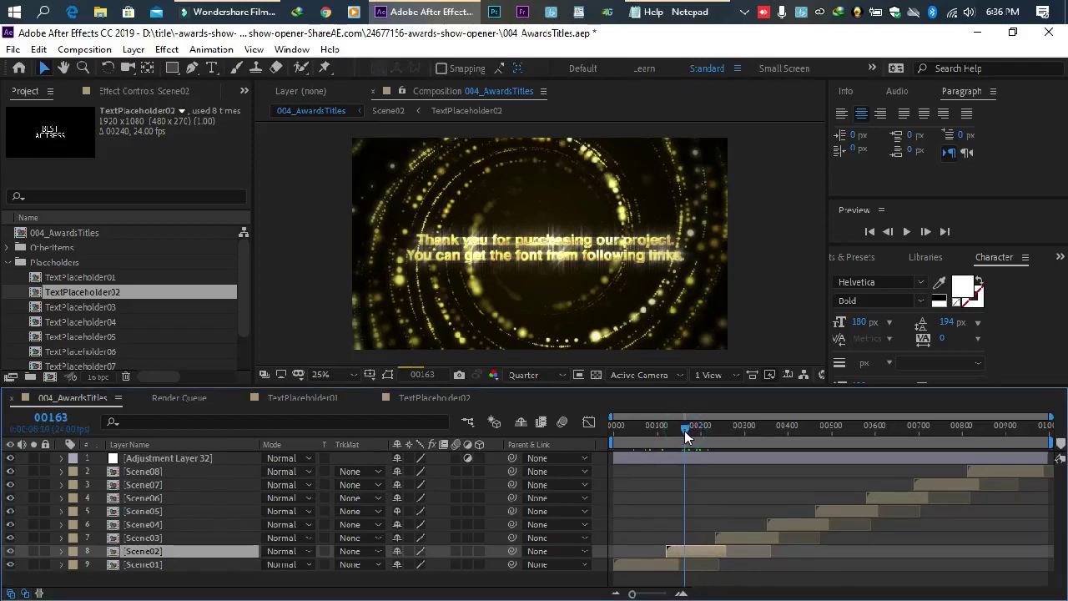